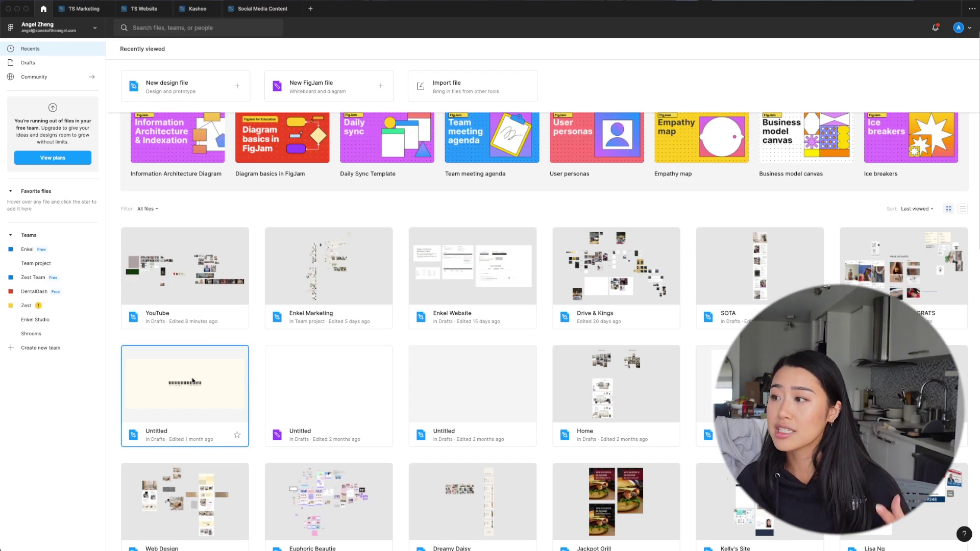
Look through the open TS Marketing, TS Website, Kashoo and Social Media Content files.
{"action": "left_click", "coordinate": [85, 10]}
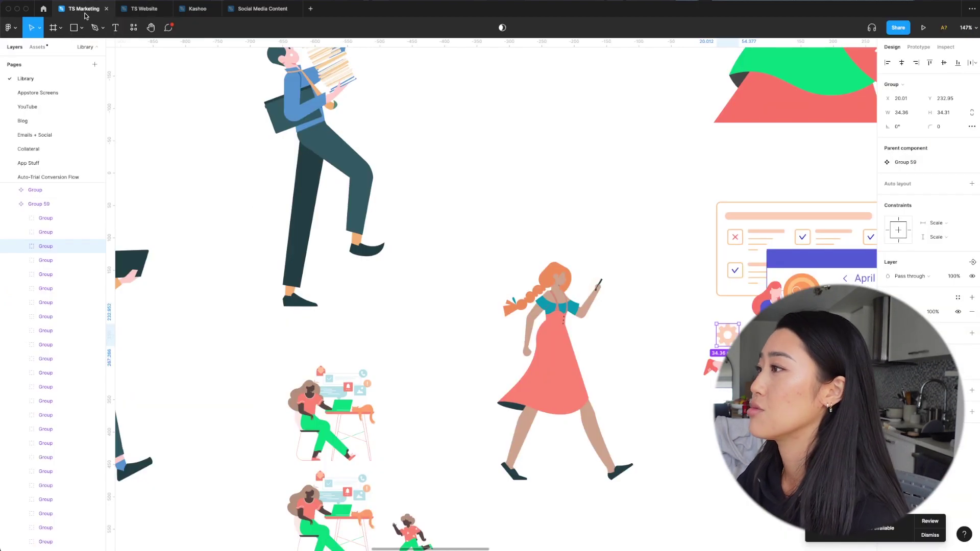
{"action": "left_click", "coordinate": [129, 18]}
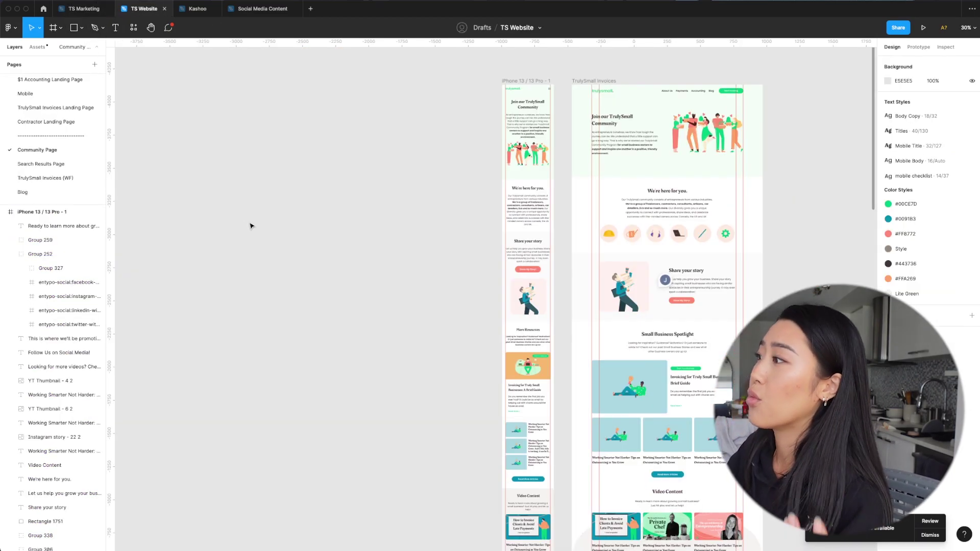
{"action": "scroll", "coordinate": [250, 225], "scroll_direction": "down", "scroll_amount": 2}
{"action": "left_click", "coordinate": [197, 9]}
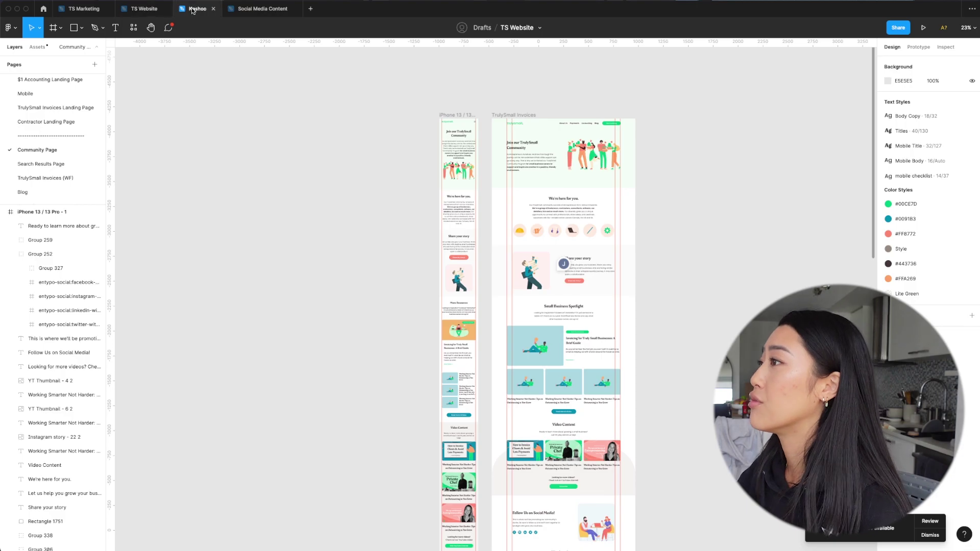
{"action": "left_click", "coordinate": [253, 9]}
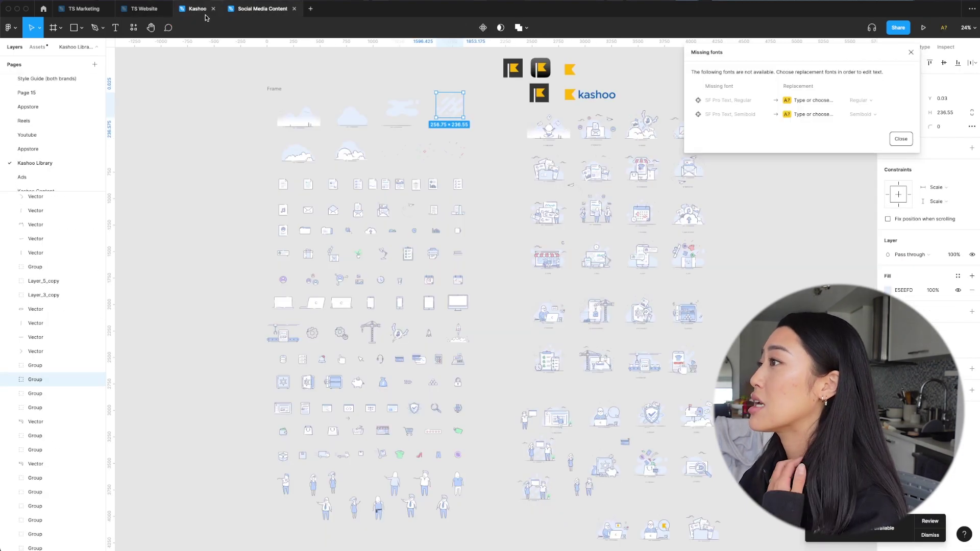
{"action": "left_click", "coordinate": [83, 9]}
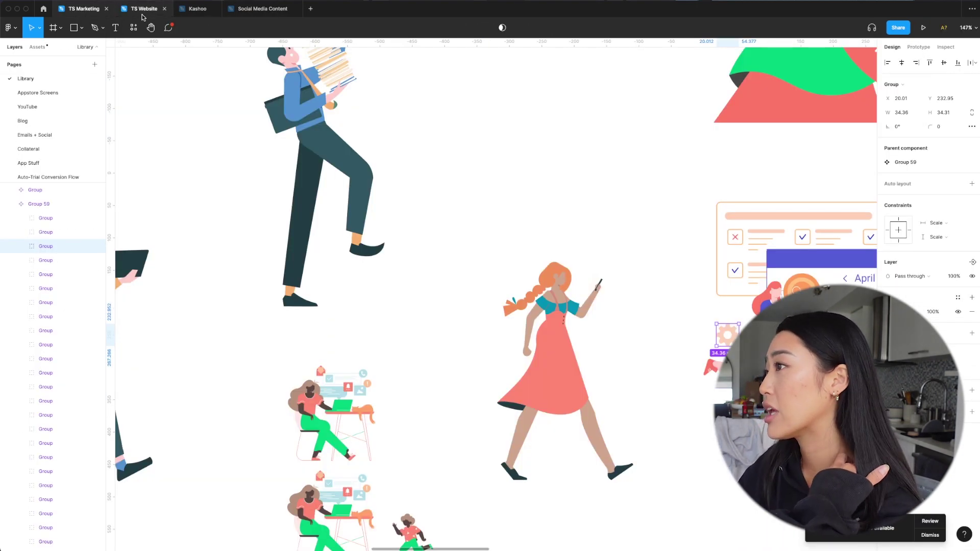
Return to the TS Website file, review its page list and view the Individual Blogpost Page.
{"action": "left_click", "coordinate": [143, 15]}
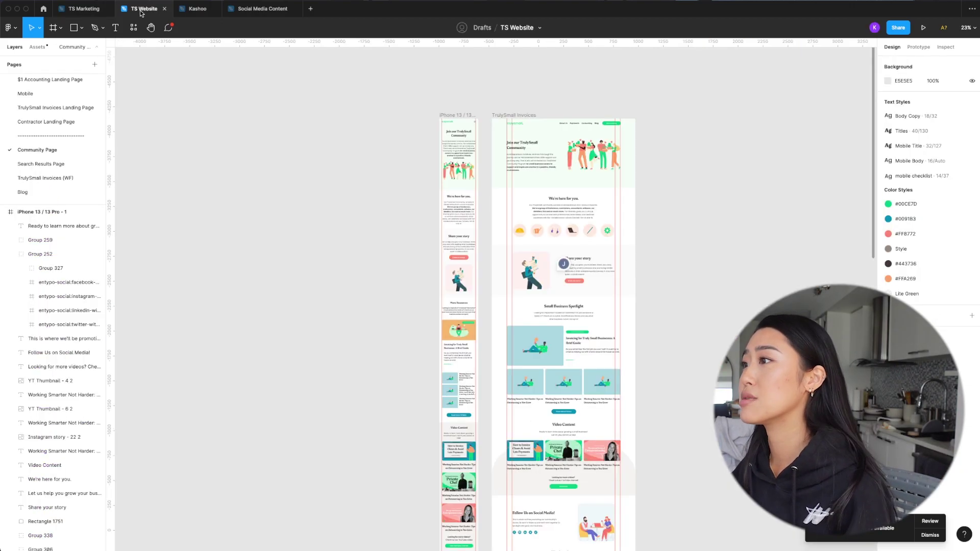
{"action": "scroll", "coordinate": [59, 128], "scroll_direction": "up", "scroll_amount": 3}
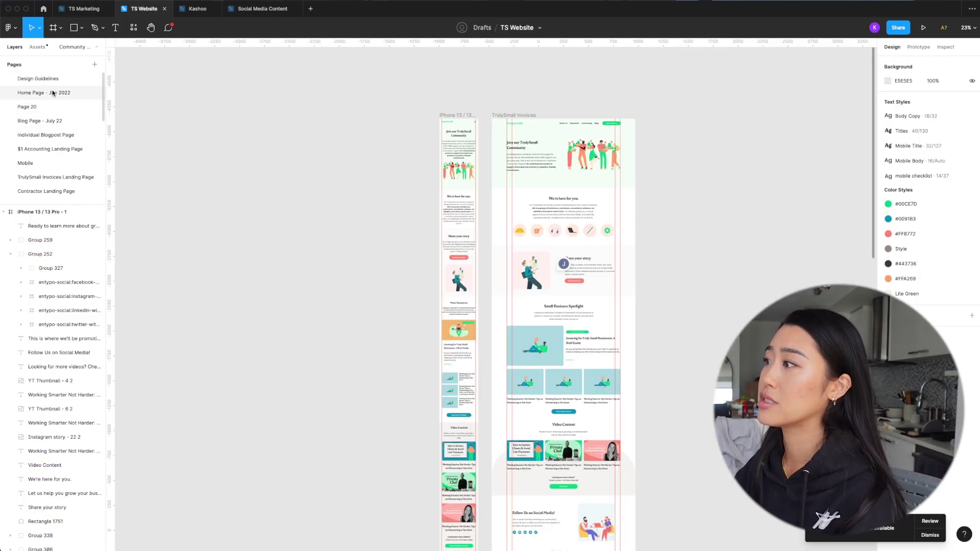
{"action": "left_click", "coordinate": [41, 120]}
{"action": "left_click", "coordinate": [46, 135]}
Switch to the Social Media Content file and view its Reels page and the Appstore page above Kashoo Library.
{"action": "left_click", "coordinate": [208, 12]}
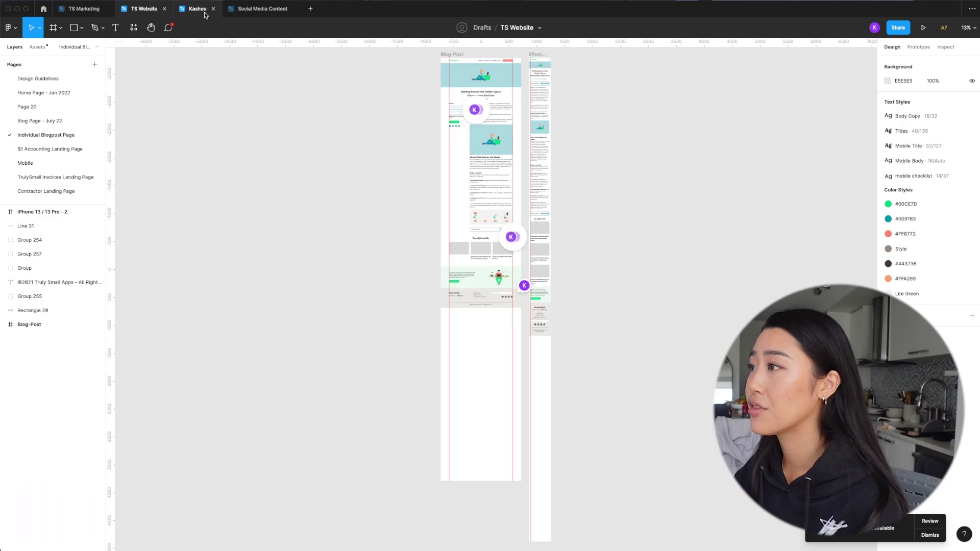
{"action": "left_click", "coordinate": [264, 11]}
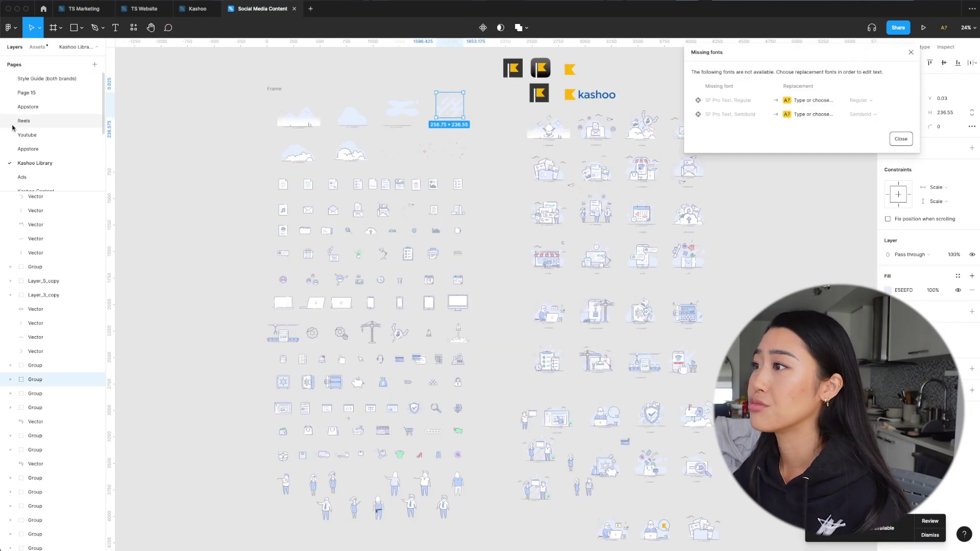
{"action": "left_click", "coordinate": [45, 122]}
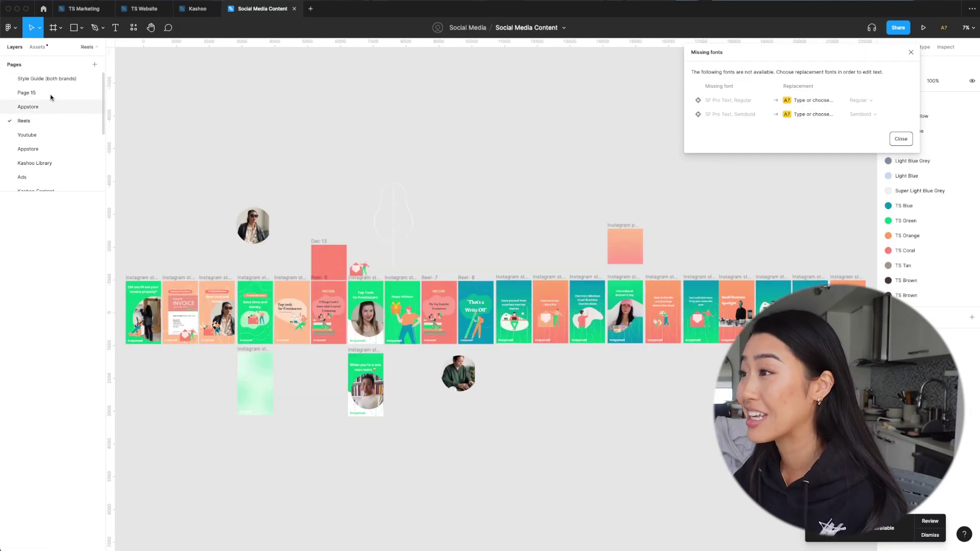
{"action": "left_click", "coordinate": [53, 93]}
{"action": "left_click", "coordinate": [46, 124]}
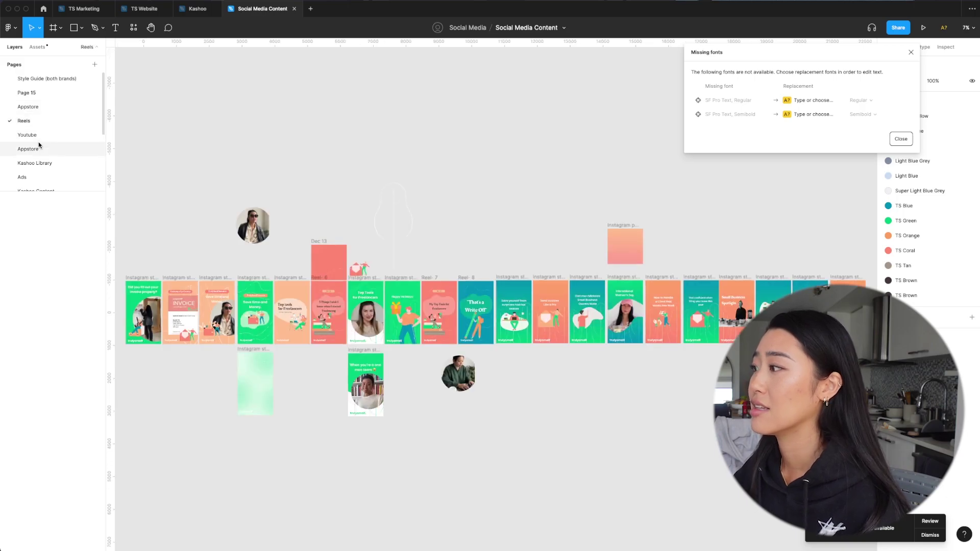
{"action": "left_click", "coordinate": [44, 148]}
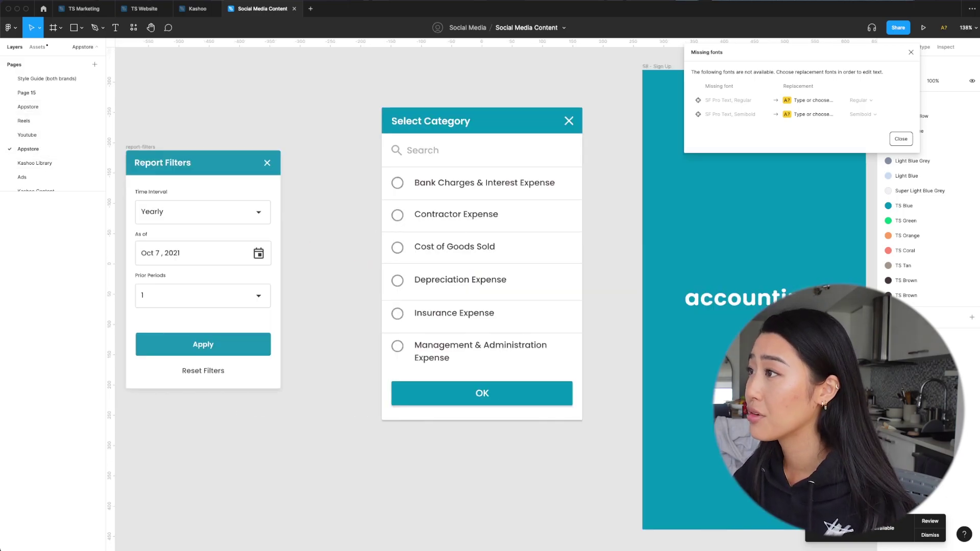
Go back to the TS Marketing file and examine the illustrations on its Library page and the graphics on its Blog page.
{"action": "left_click", "coordinate": [80, 11]}
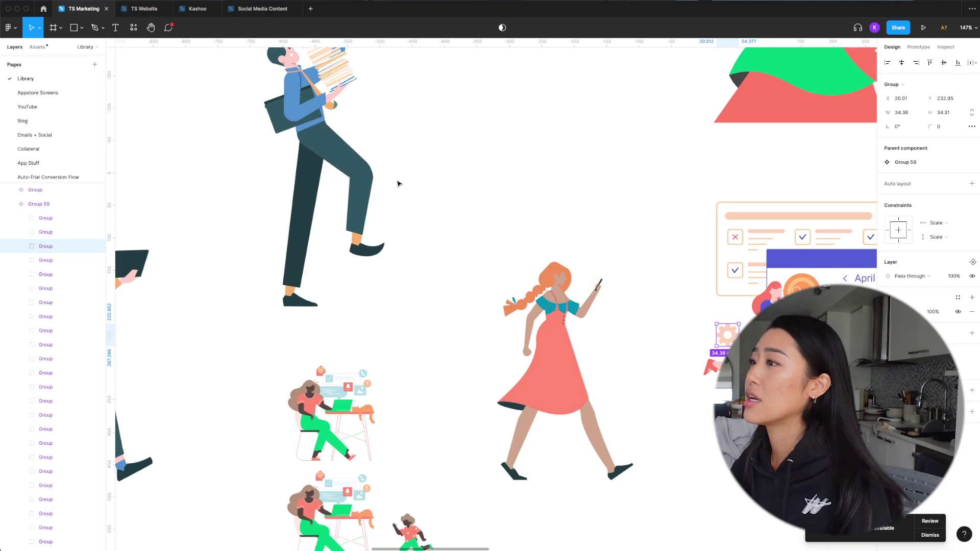
{"action": "scroll", "coordinate": [397, 182], "scroll_direction": "down", "scroll_amount": 6}
{"action": "scroll", "coordinate": [386, 205], "scroll_direction": "down", "scroll_amount": 3}
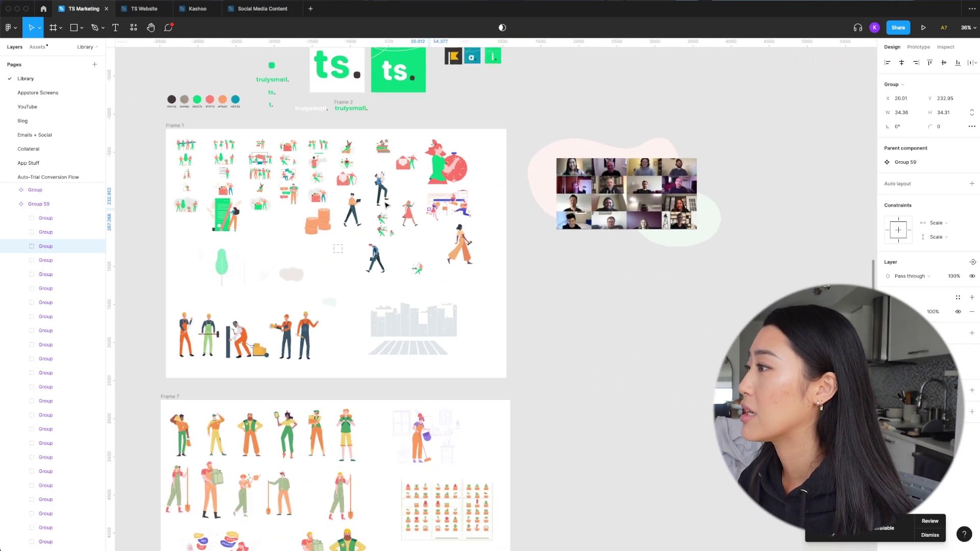
{"action": "scroll", "coordinate": [385, 206], "scroll_direction": "left", "scroll_amount": 5}
{"action": "scroll", "coordinate": [385, 206], "scroll_direction": "up", "scroll_amount": 3}
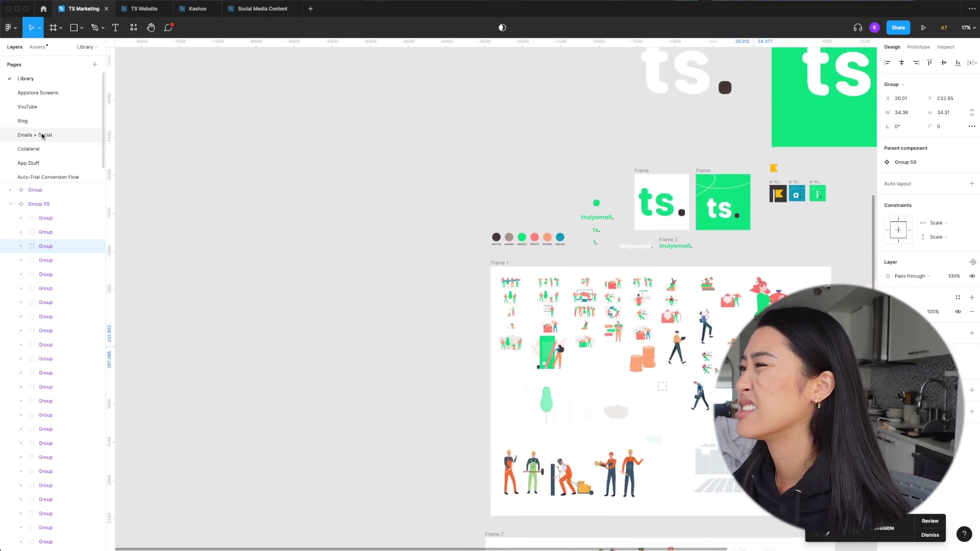
{"action": "left_click", "coordinate": [49, 121]}
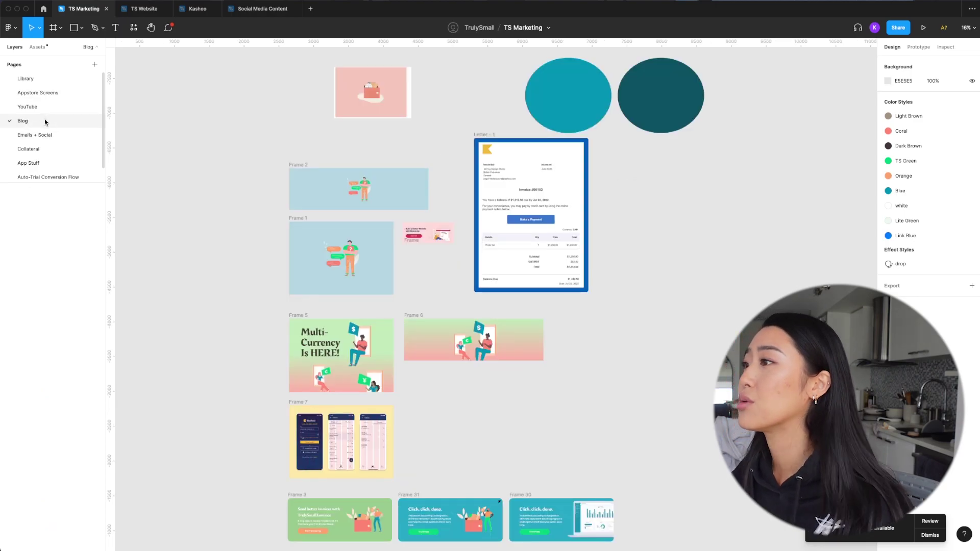
{"action": "scroll", "coordinate": [44, 152], "scroll_direction": "down", "scroll_amount": 1}
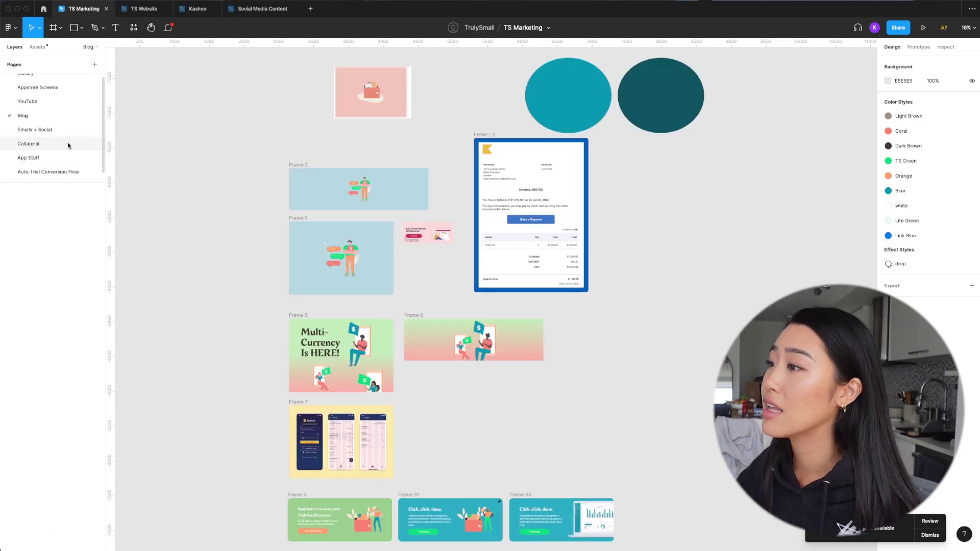
Create a new design file and rename its first page Social Media Assets.
{"action": "key", "text": "super+n"}
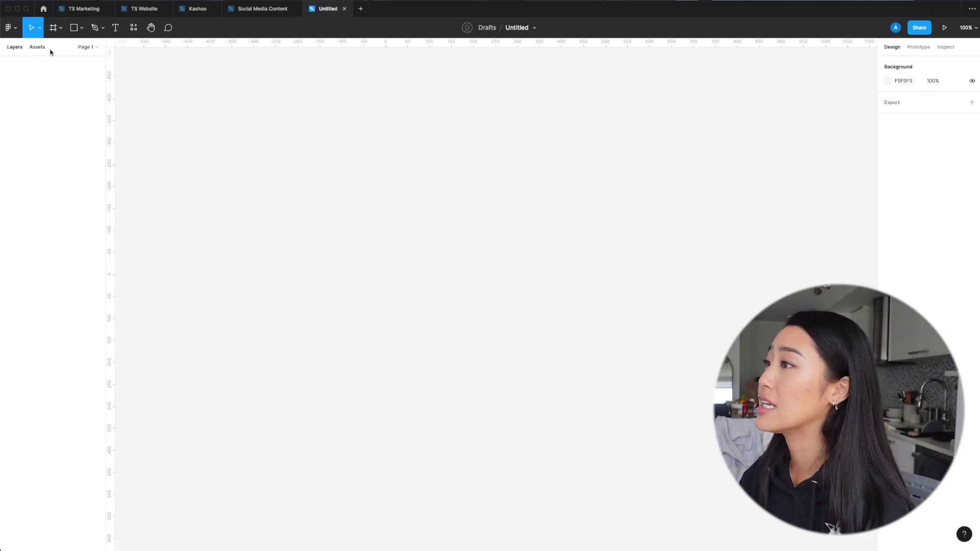
{"action": "left_click", "coordinate": [83, 48]}
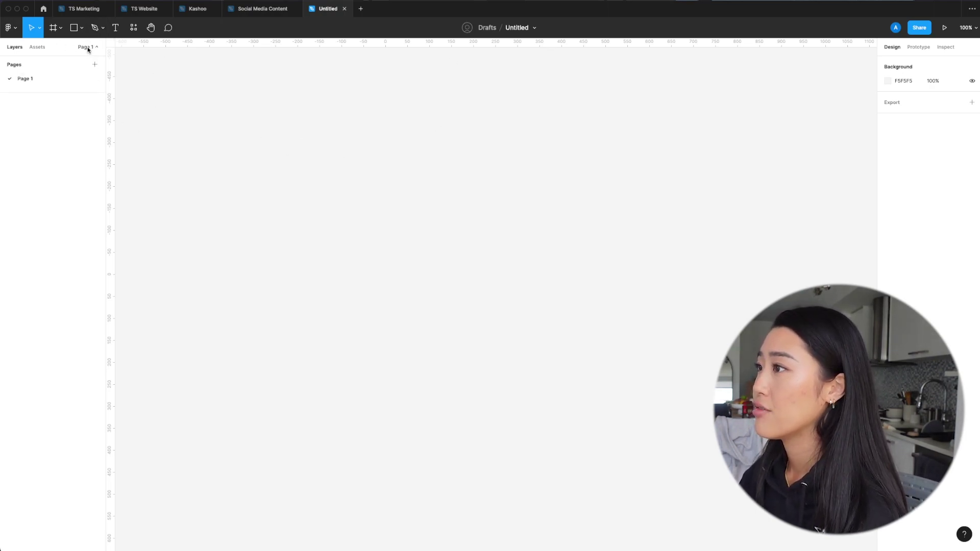
{"action": "double_click", "coordinate": [48, 80]}
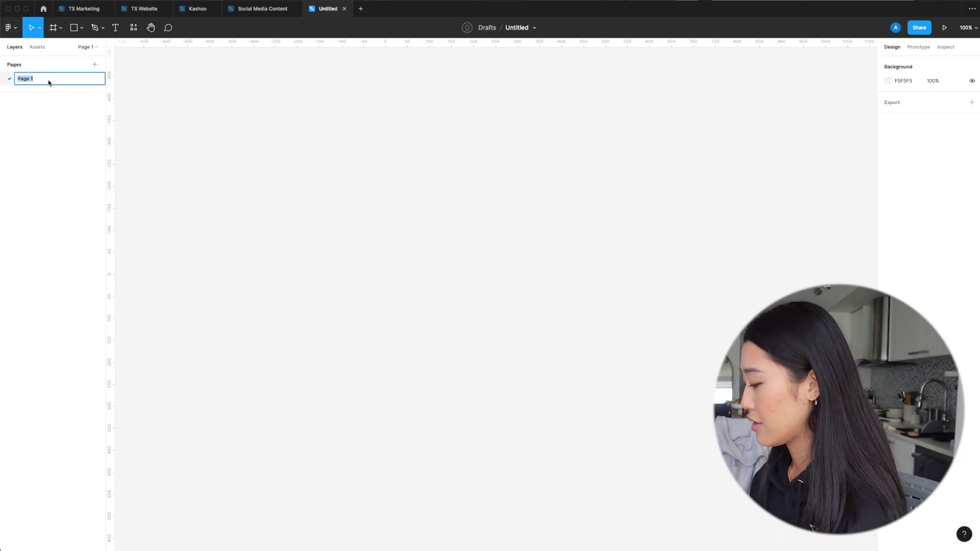
{"action": "type", "text": "Social Media "}
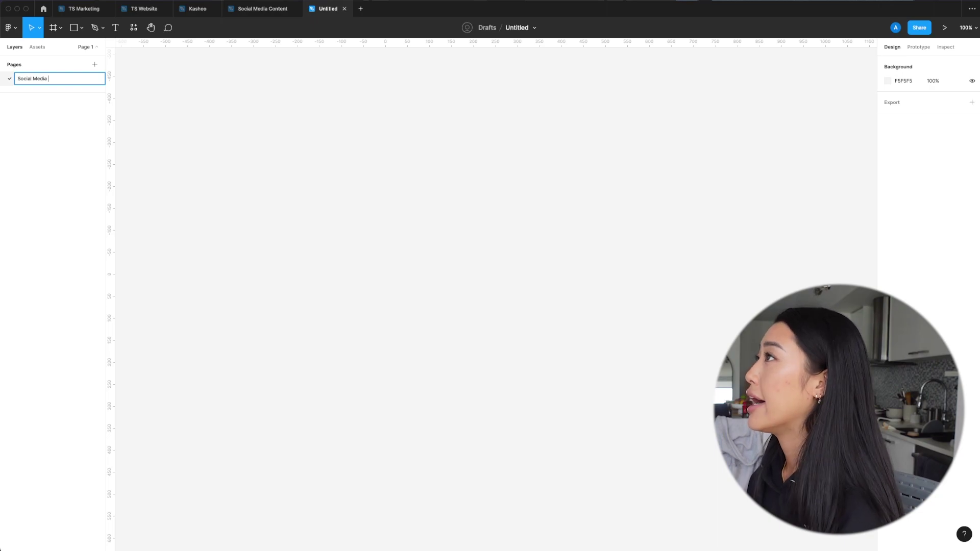
{"action": "type", "text": "Assets"}
{"action": "key", "text": "Return"}
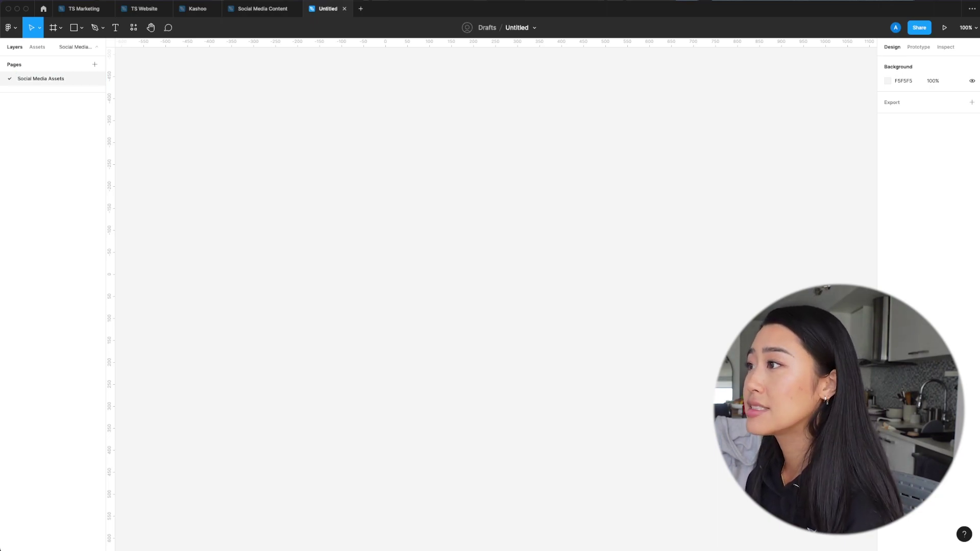
Add a second page named Blog Assets.
{"action": "left_click", "coordinate": [95, 64]}
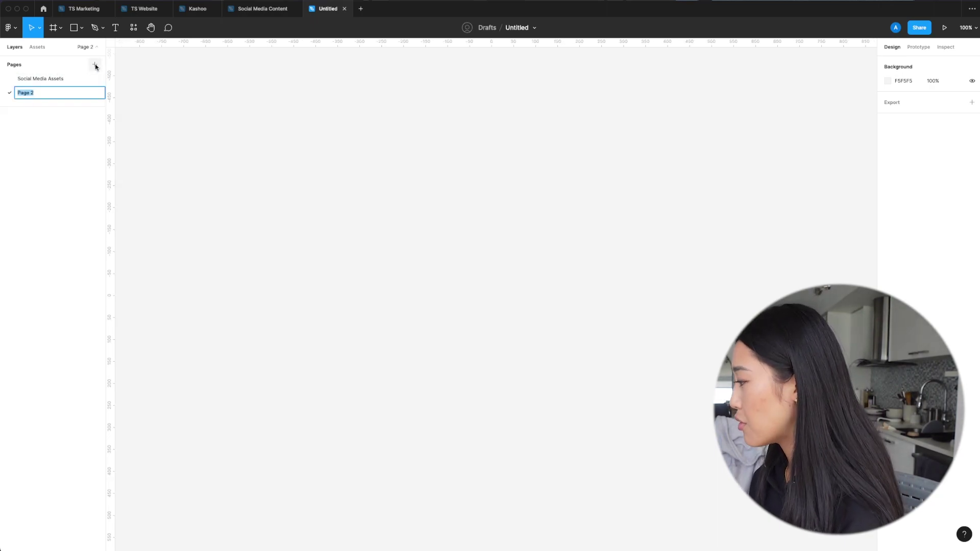
{"action": "type", "text": "Blog Assets"}
{"action": "key", "text": "Return"}
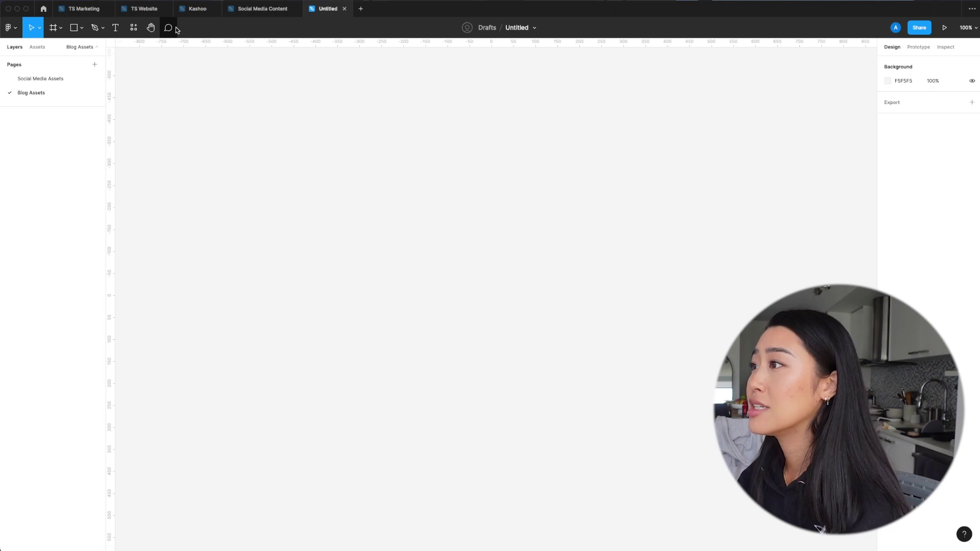
{"action": "left_click", "coordinate": [17, 31]}
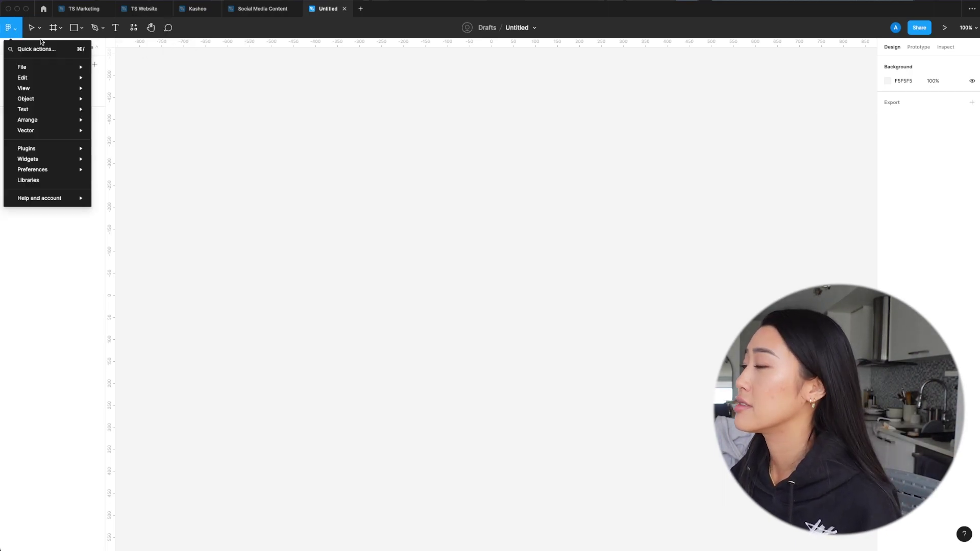
{"action": "left_click", "coordinate": [15, 32]}
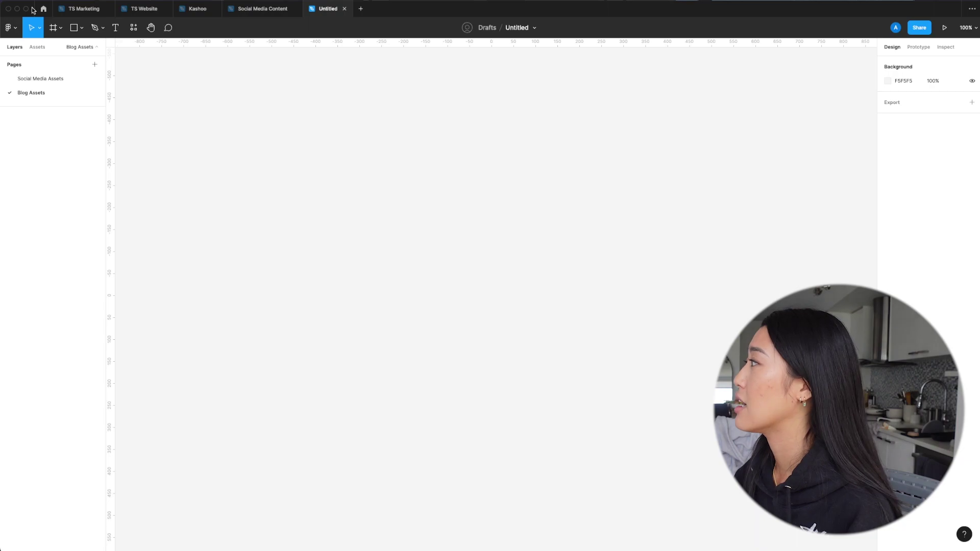
{"action": "left_click", "coordinate": [16, 29]}
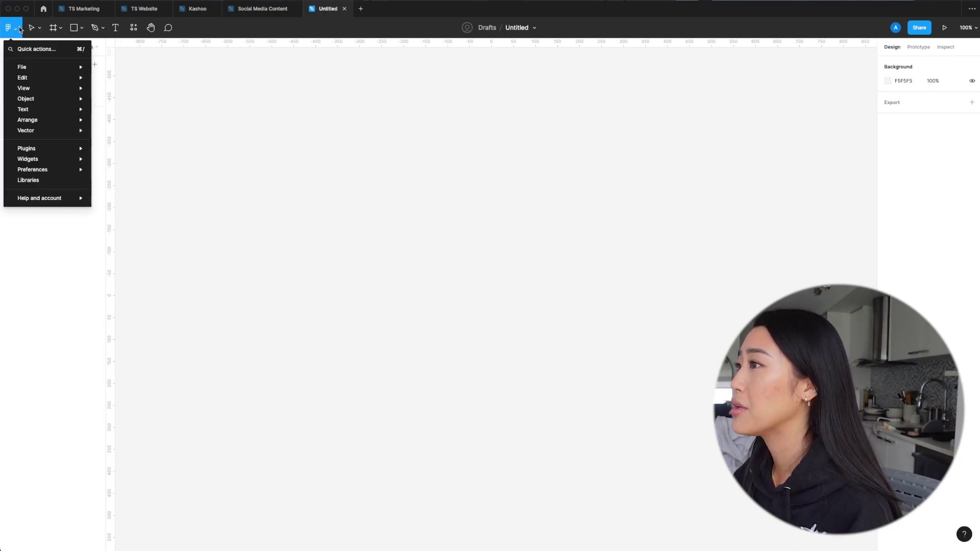
{"action": "left_click", "coordinate": [19, 30]}
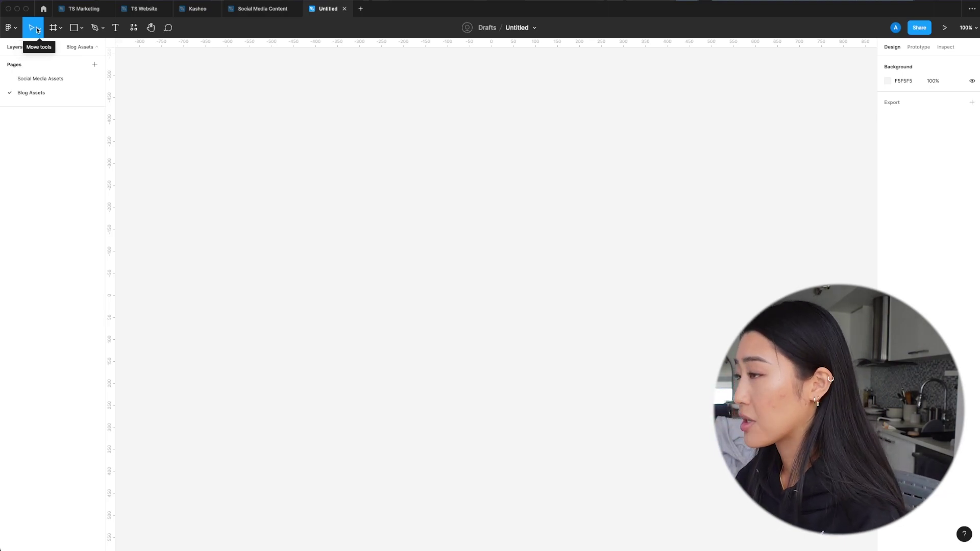
Check the Move and Scale tool options and keep the Move tool active.
{"action": "left_click", "coordinate": [36, 28]}
{"action": "left_click", "coordinate": [220, 118]}
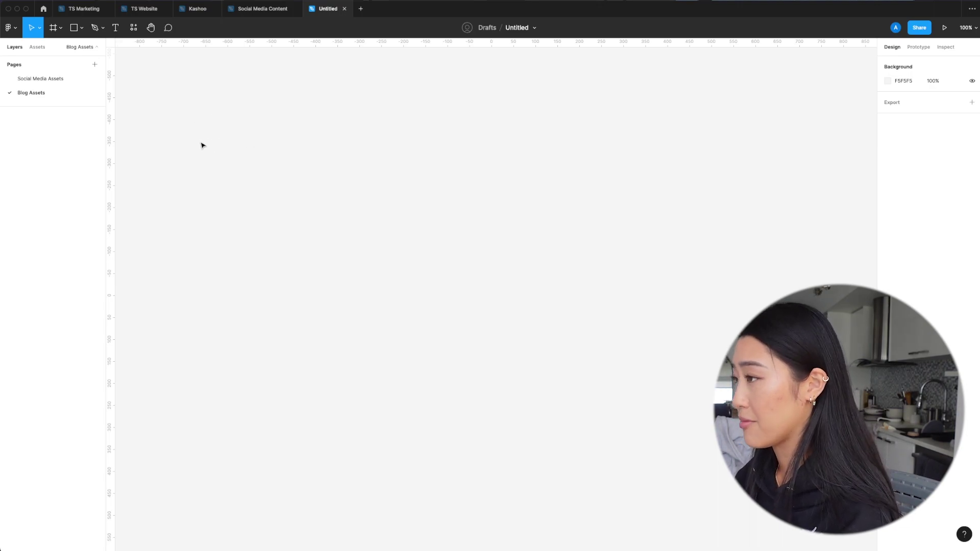
{"action": "left_click", "coordinate": [37, 29]}
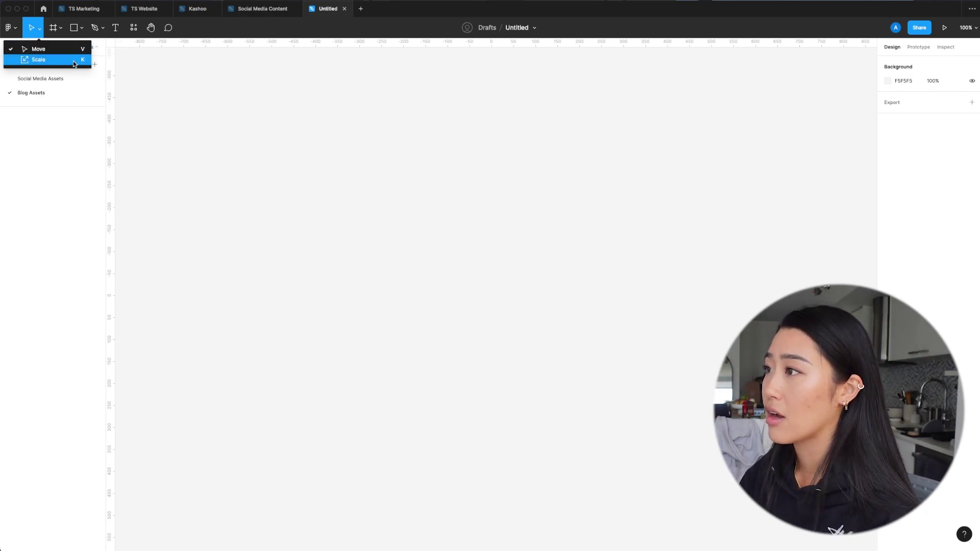
{"action": "left_click", "coordinate": [66, 48]}
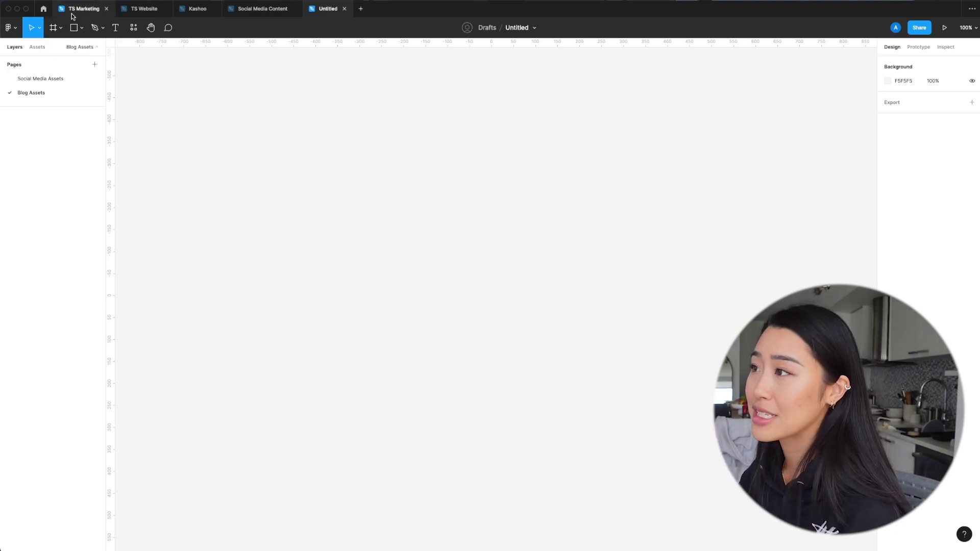
Add a MacBook Pro 14" preset frame of 1512 × 982 to the Blog Assets page.
{"action": "left_click", "coordinate": [53, 28]}
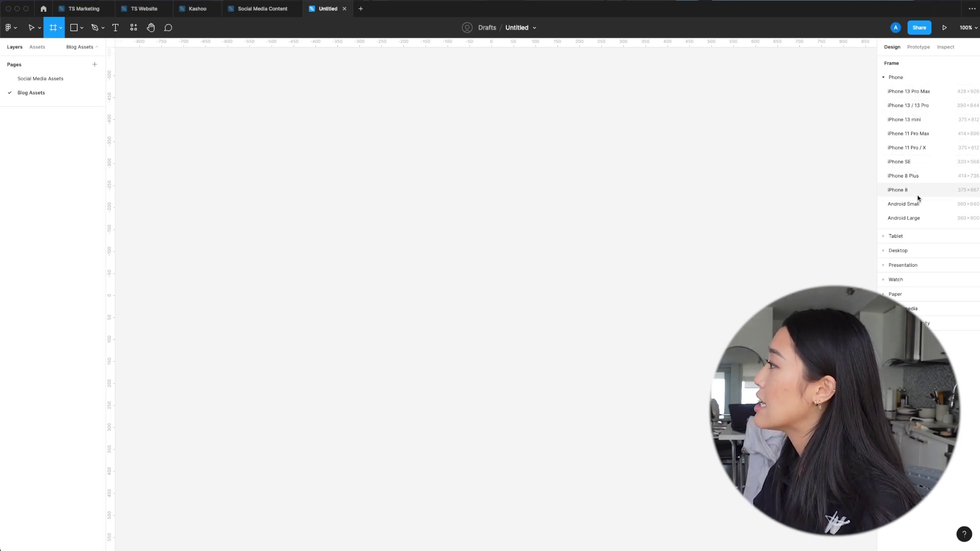
{"action": "left_click", "coordinate": [889, 236]}
{"action": "left_click", "coordinate": [890, 166]}
{"action": "left_click", "coordinate": [909, 121]}
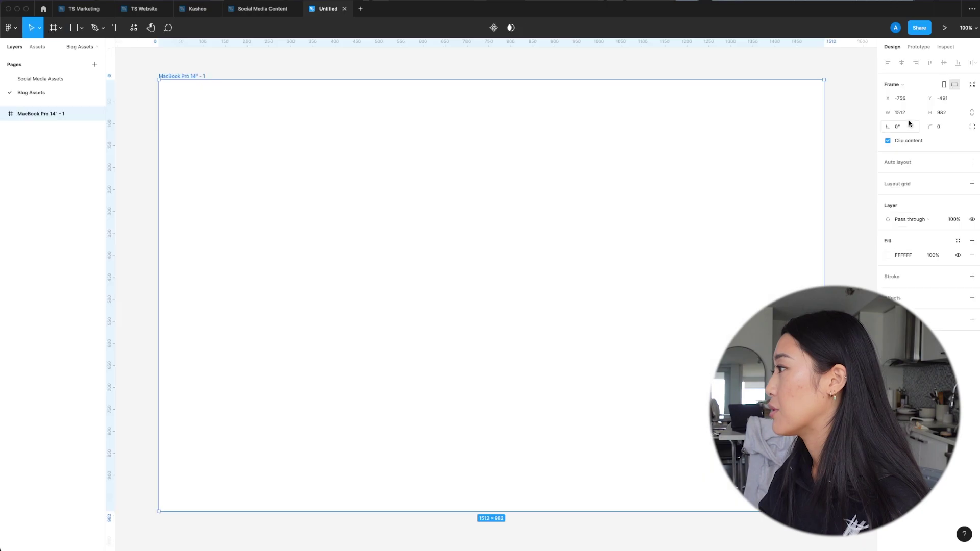
{"action": "scroll", "coordinate": [645, 192], "scroll_direction": "down", "scroll_amount": 5}
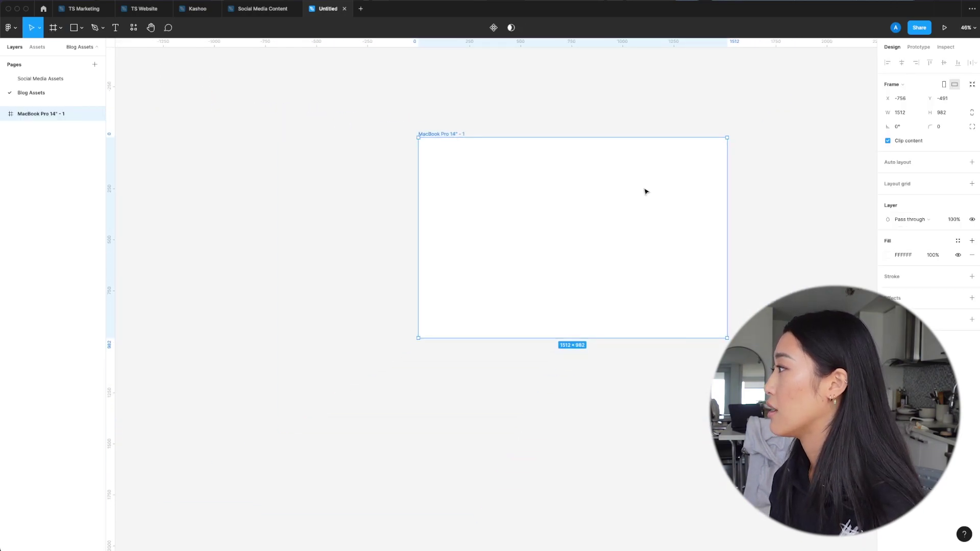
Look through the Watch, Paper and Social media frame presets without adding a frame.
{"action": "key", "text": "f"}
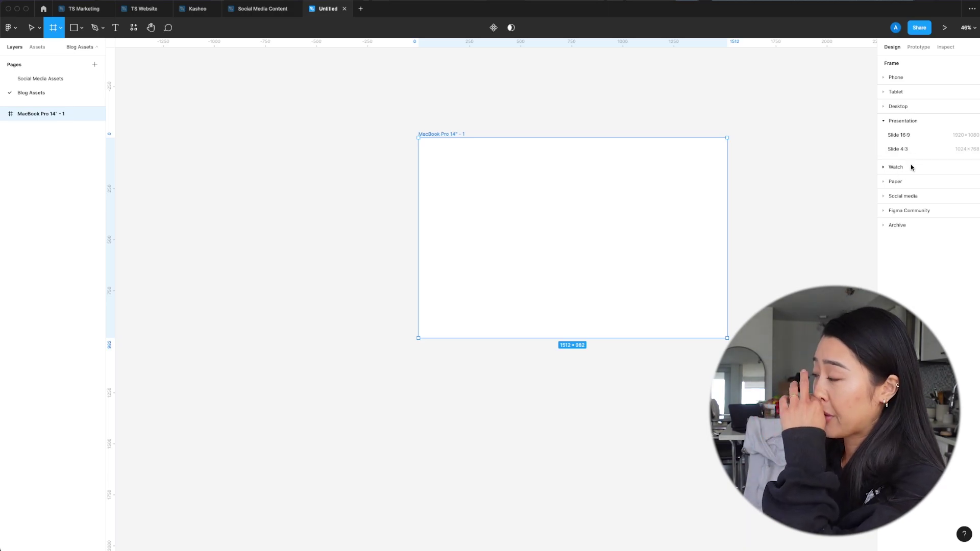
{"action": "left_click", "coordinate": [888, 168]}
{"action": "left_click", "coordinate": [883, 211]}
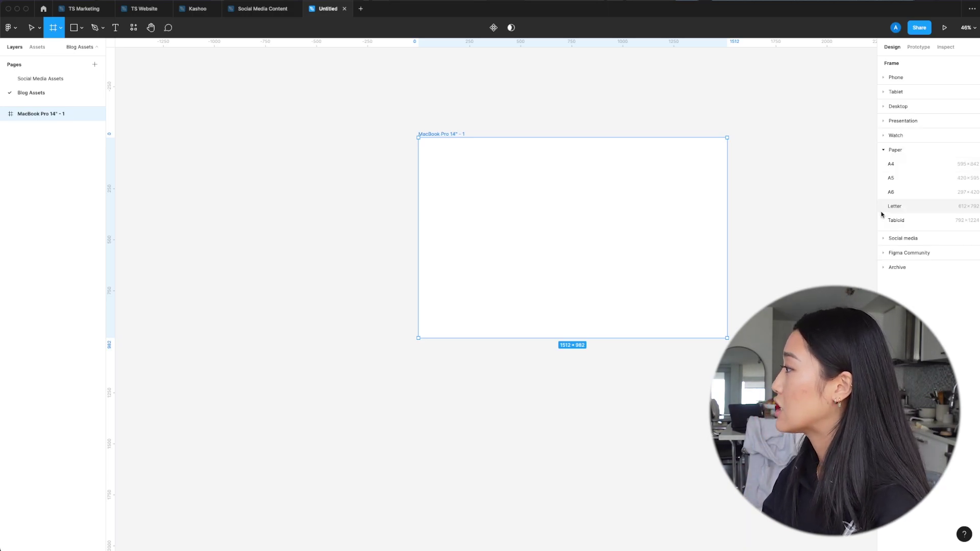
{"action": "left_click", "coordinate": [881, 238]}
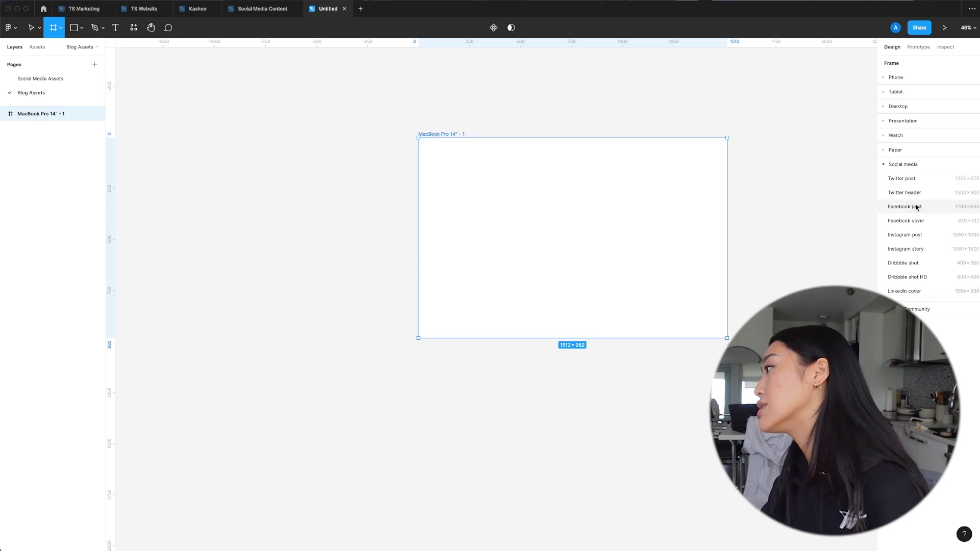
{"action": "key", "text": "Escape"}
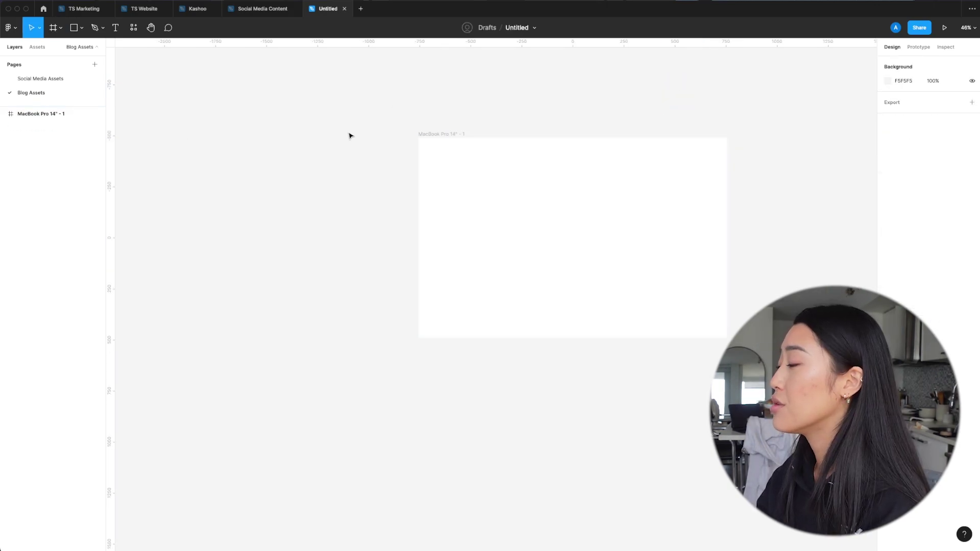
Draw a custom frame about 310 × 720 below the MacBook frame and move it beside that frame, aligned with its top edge.
{"action": "key", "text": "f"}
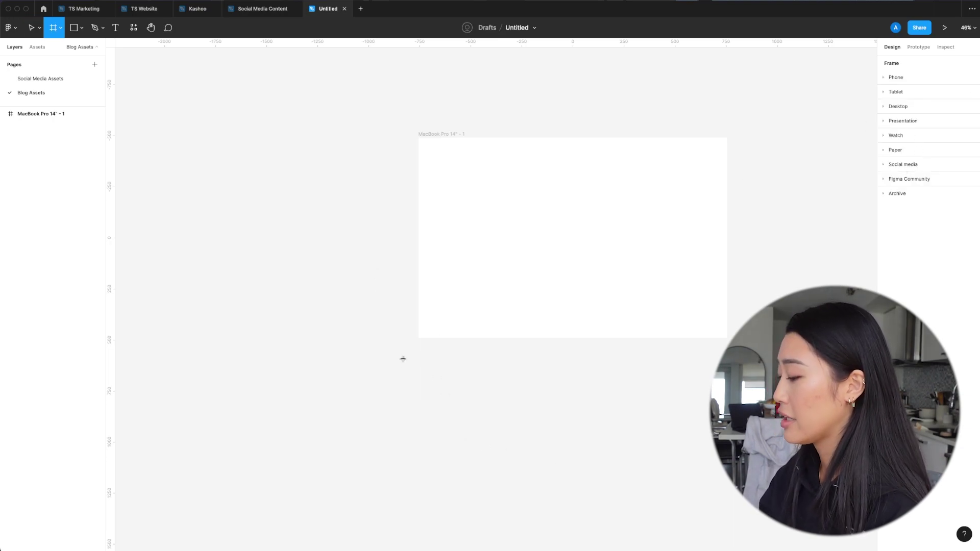
{"action": "left_click", "coordinate": [61, 28]}
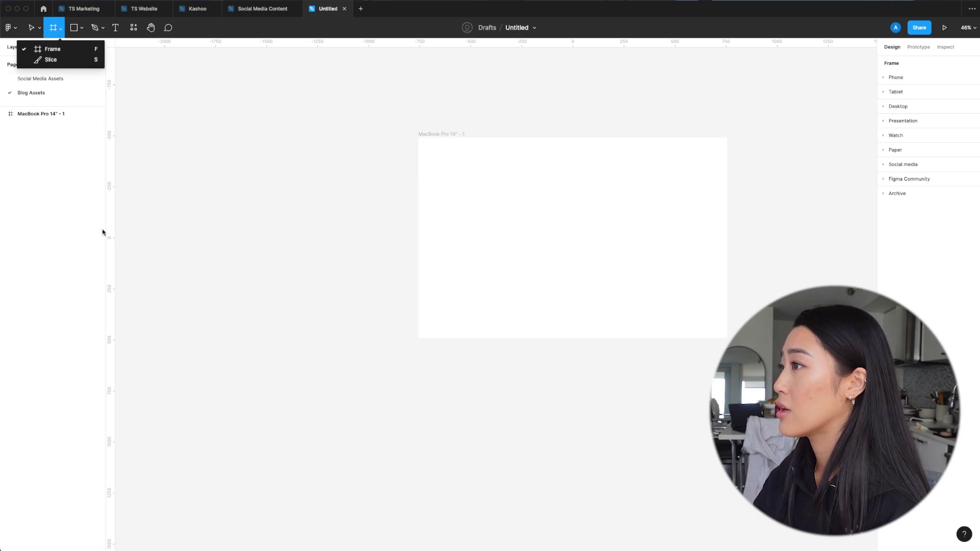
{"action": "left_click_drag", "start_coordinate": [413, 379], "coordinate": [476, 510]}
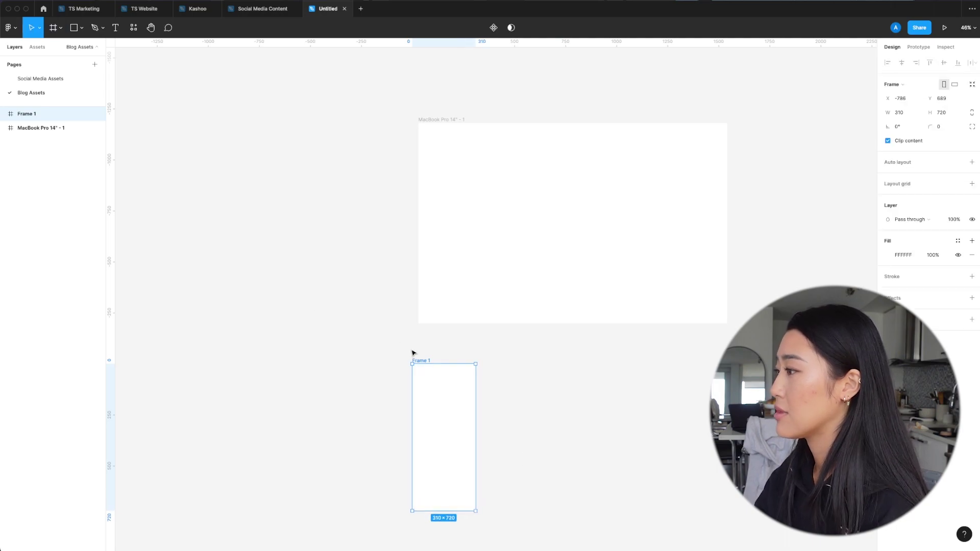
{"action": "left_click_drag", "start_coordinate": [427, 364], "coordinate": [355, 123]}
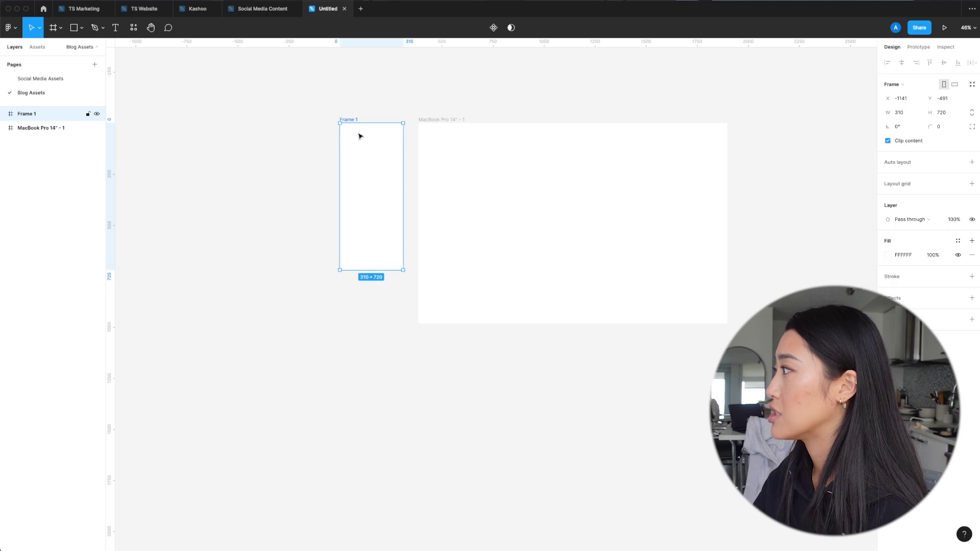
Set the custom frame's width to 500 and its height to 1000.
{"action": "left_click", "coordinate": [905, 114]}
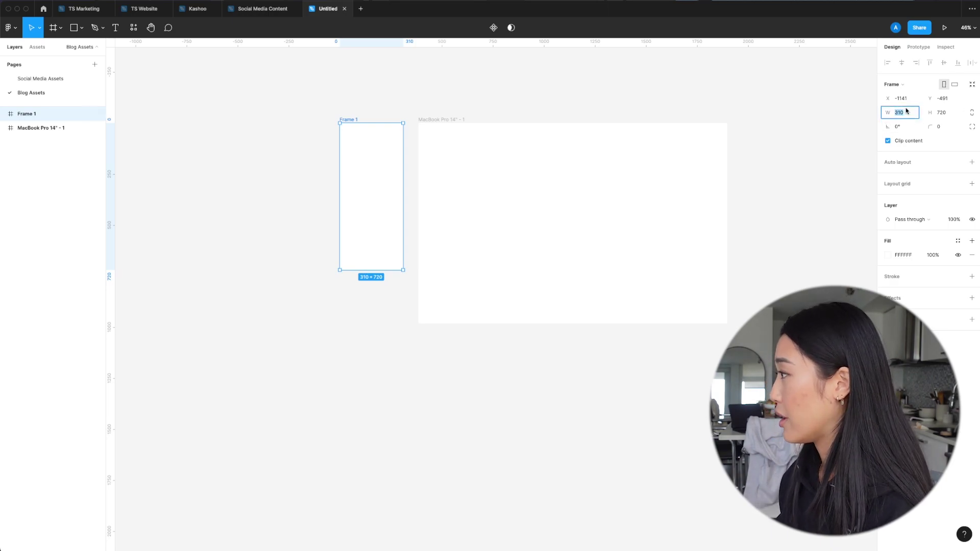
{"action": "type", "text": "500"}
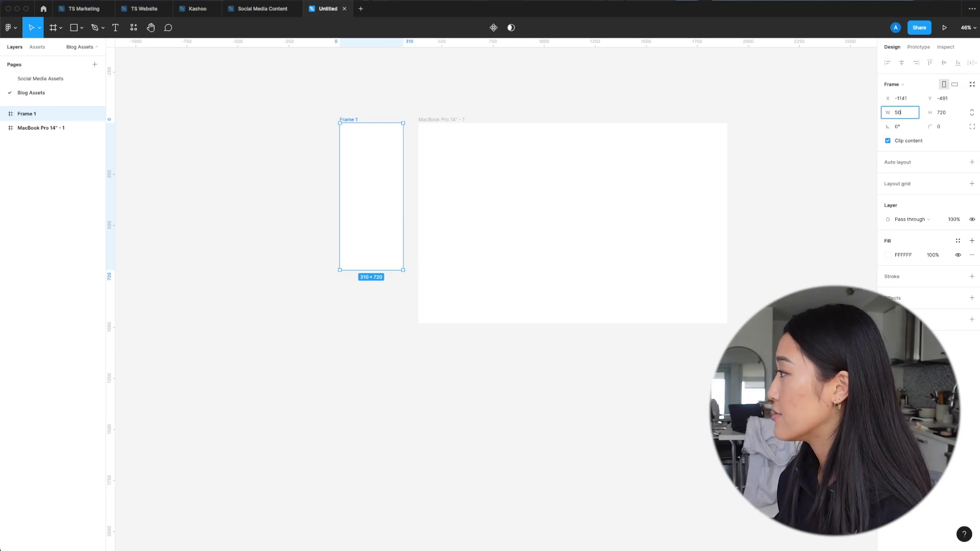
{"action": "key", "text": "Return"}
{"action": "left_click", "coordinate": [951, 114]}
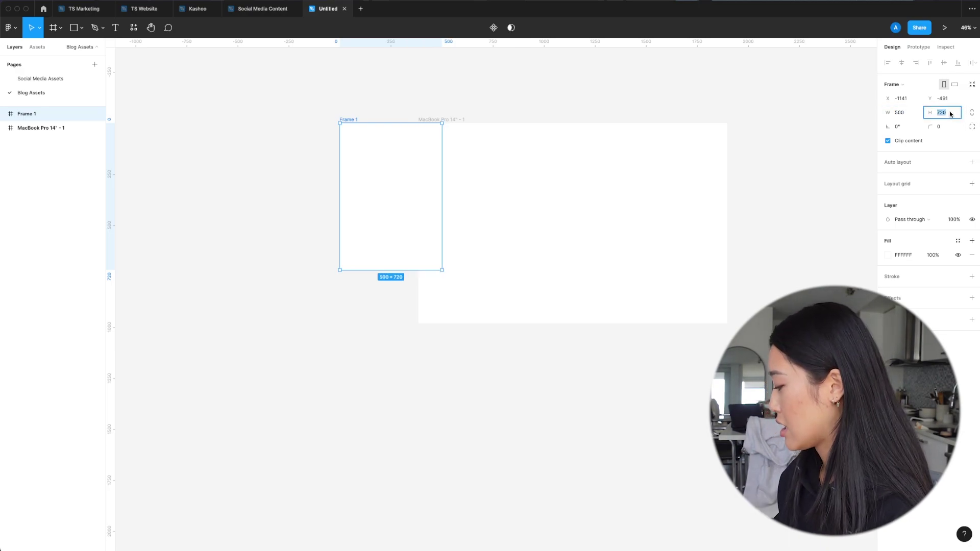
{"action": "type", "text": "10"}
{"action": "key", "text": "Return"}
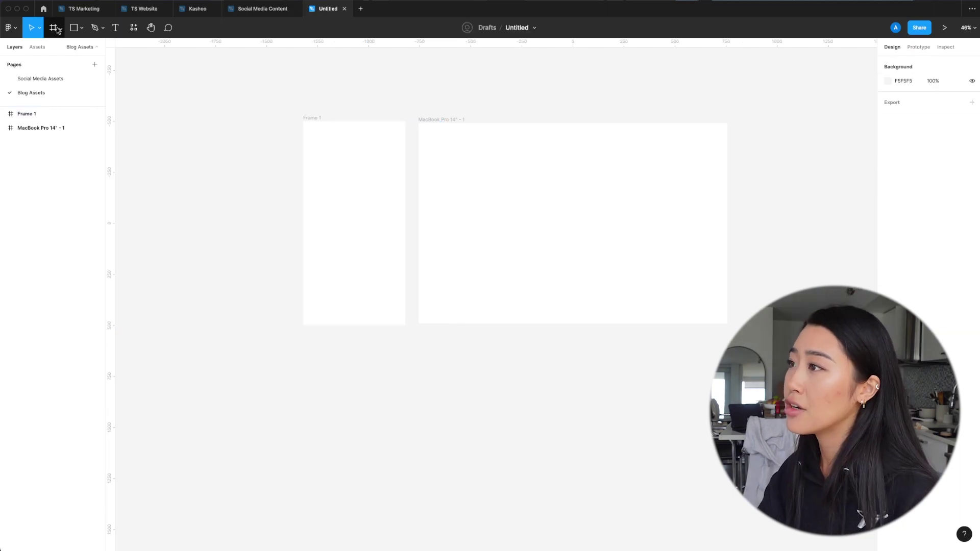
Check the Slice option grouped with the Frame tool without drawing a slice.
{"action": "left_click", "coordinate": [60, 28]}
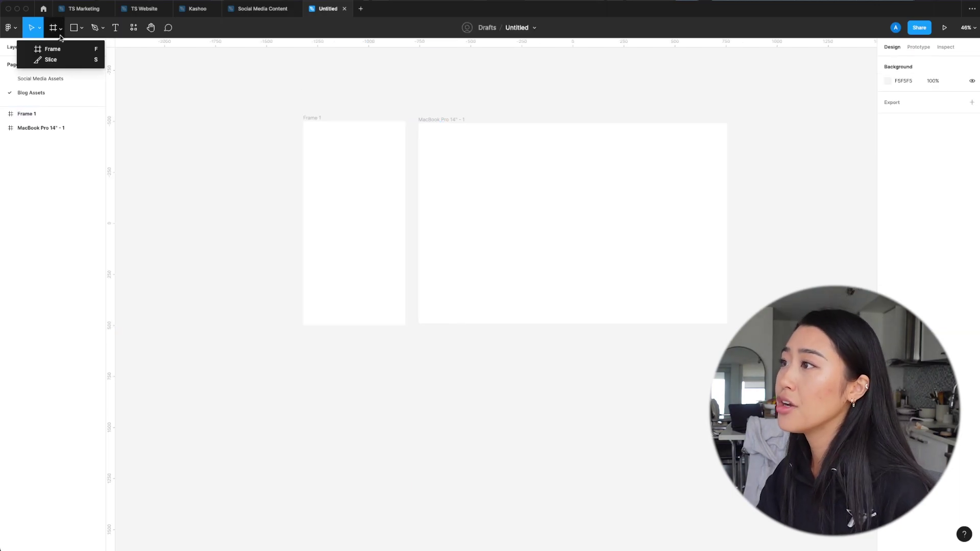
{"action": "left_click", "coordinate": [48, 61]}
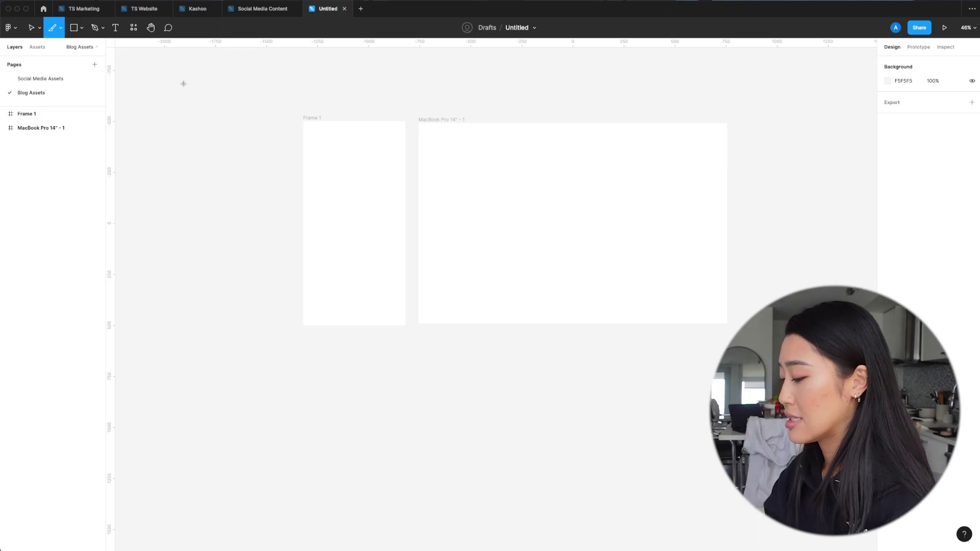
{"action": "key", "text": "v"}
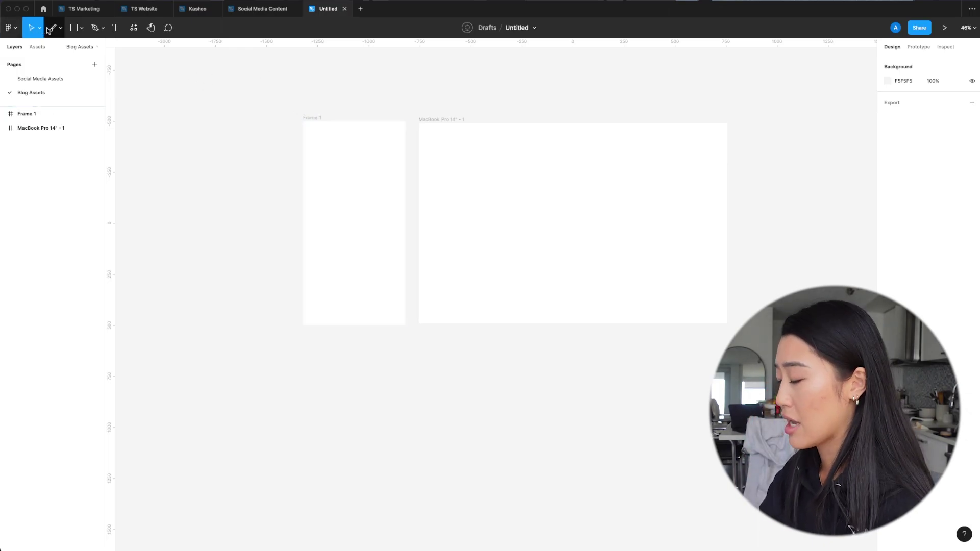
{"action": "key", "text": "f"}
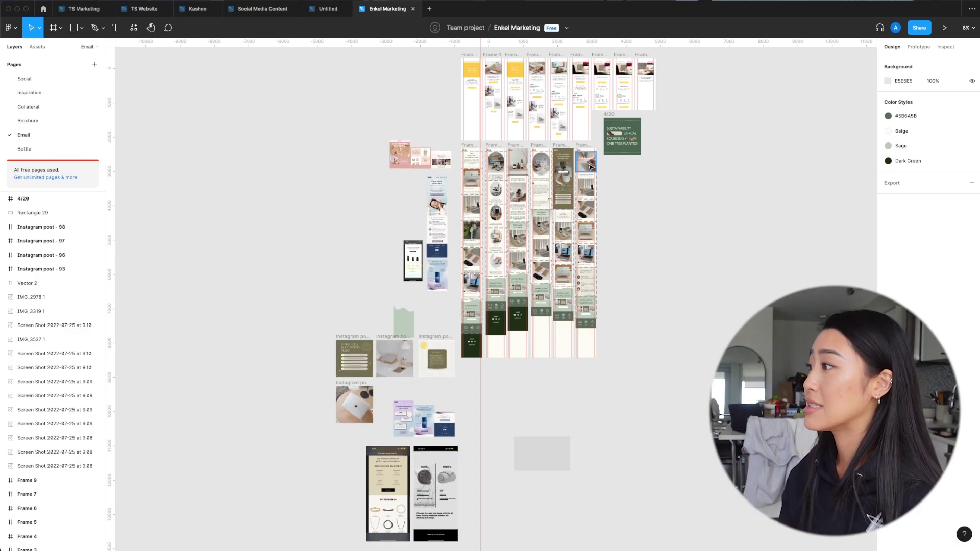
Examine how the email designs on the Email page of the Enkel Marketing file are divided into slices.
{"action": "scroll", "coordinate": [590, 166], "scroll_direction": "up", "scroll_amount": 10}
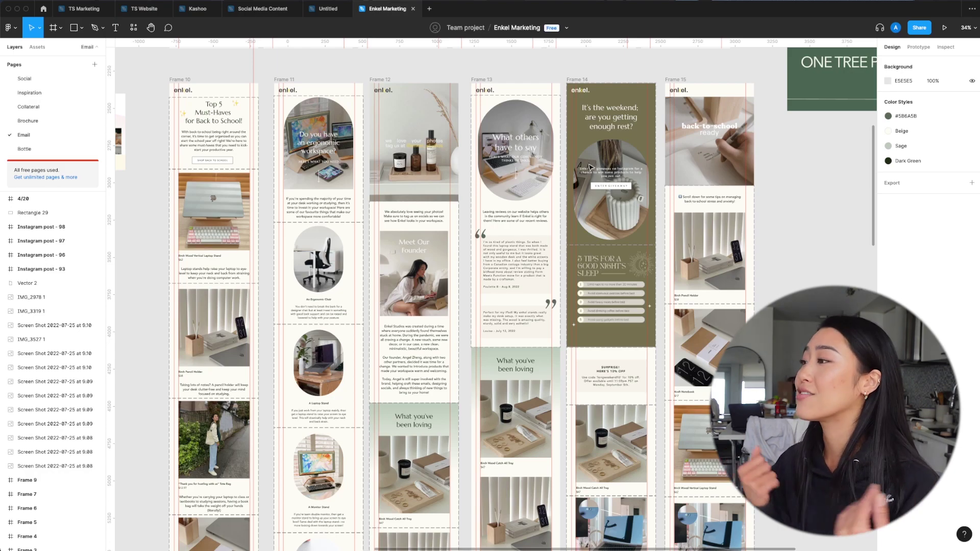
{"action": "scroll", "coordinate": [590, 166], "scroll_direction": "down", "scroll_amount": 5}
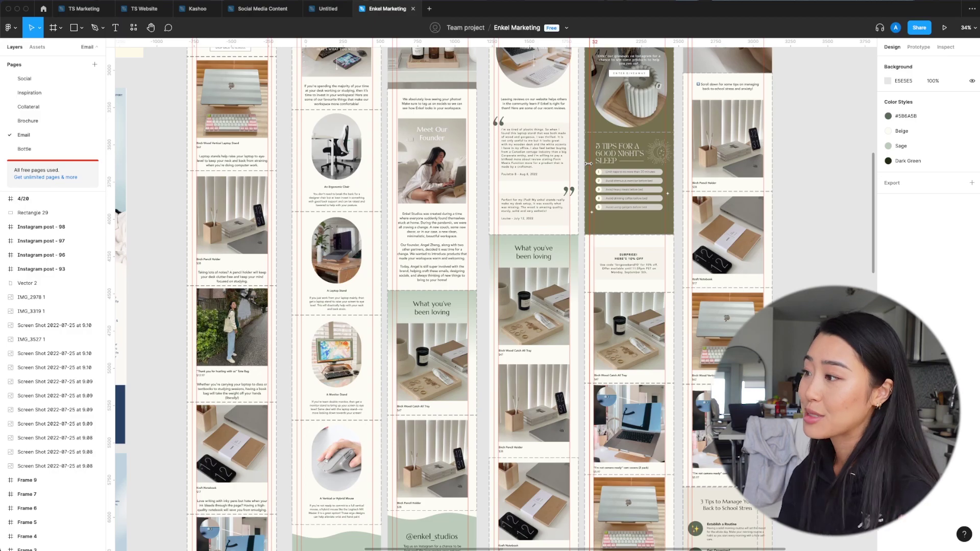
{"action": "scroll", "coordinate": [588, 163], "scroll_direction": "down", "scroll_amount": 2}
{"action": "scroll", "coordinate": [590, 166], "scroll_direction": "up", "scroll_amount": 5}
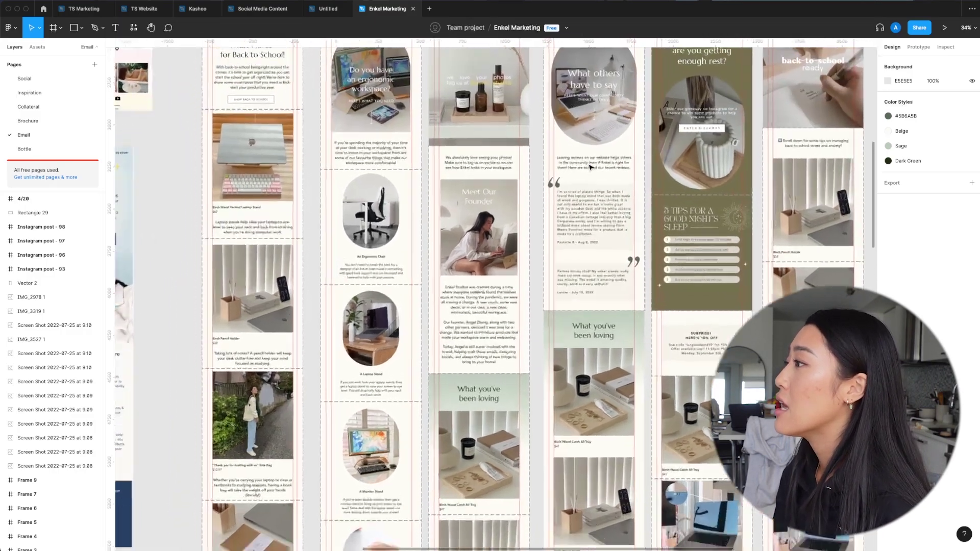
{"action": "scroll", "coordinate": [589, 166], "scroll_direction": "left", "scroll_amount": 4}
{"action": "scroll", "coordinate": [590, 166], "scroll_direction": "up", "scroll_amount": 3}
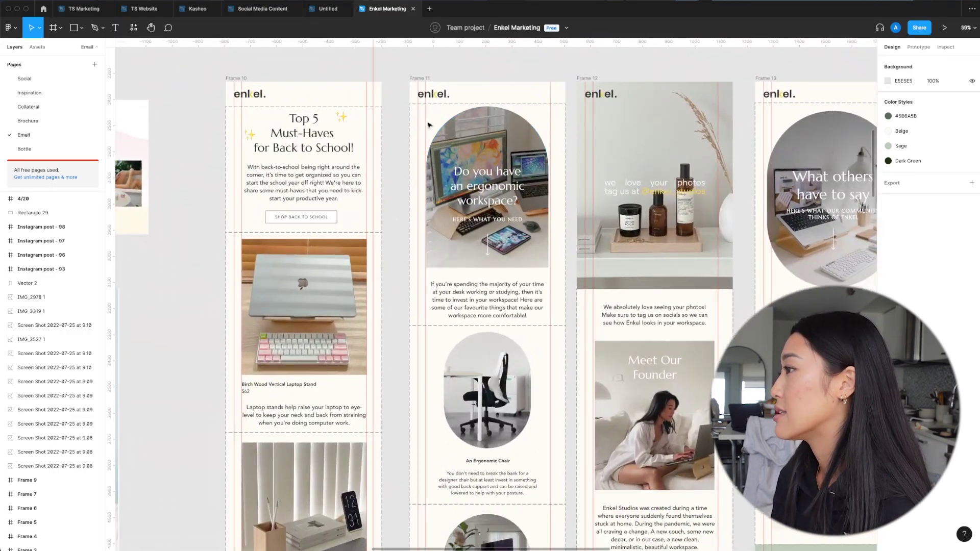
{"action": "scroll", "coordinate": [316, 164], "scroll_direction": "up", "scroll_amount": 5}
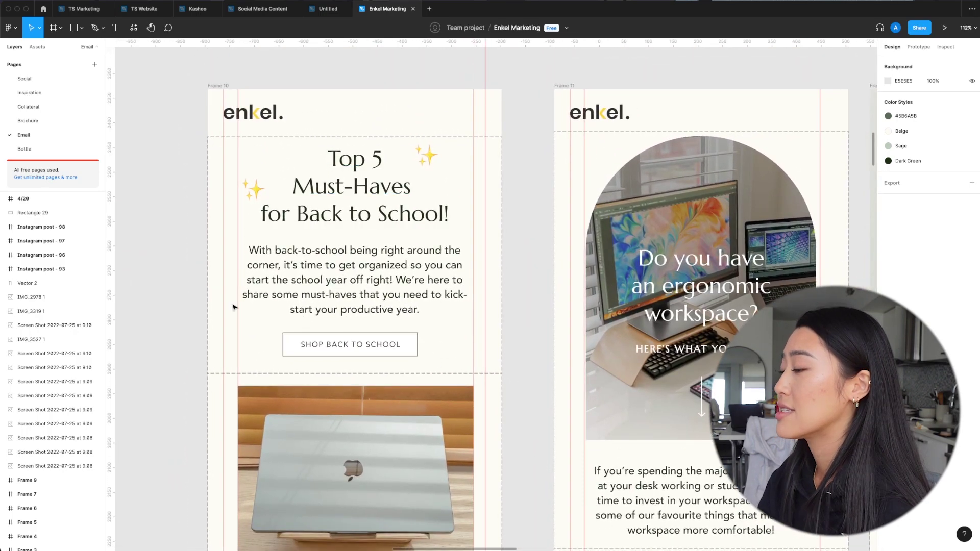
Select Frame 10, expand its layers and inspect its slices along the whole length of the email.
{"action": "left_click", "coordinate": [218, 88]}
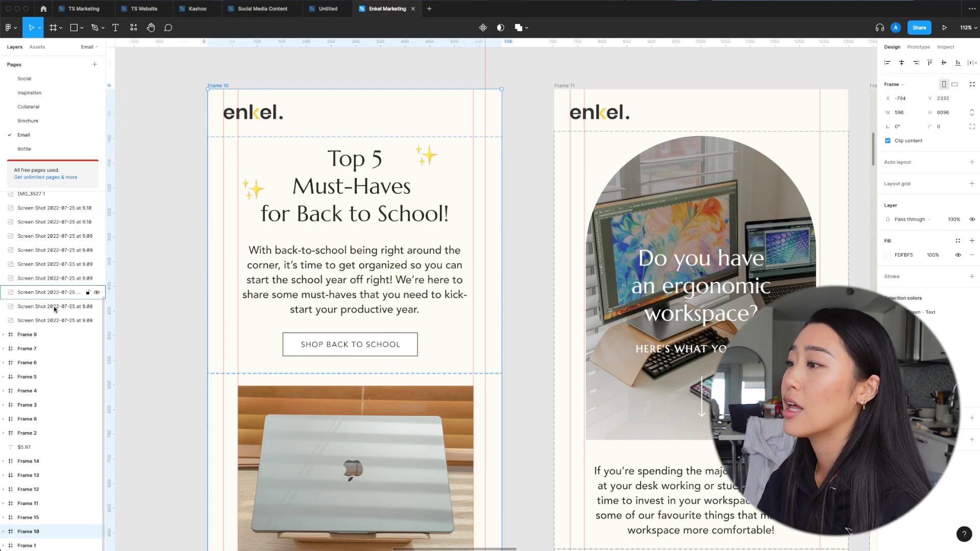
{"action": "left_click", "coordinate": [5, 532]}
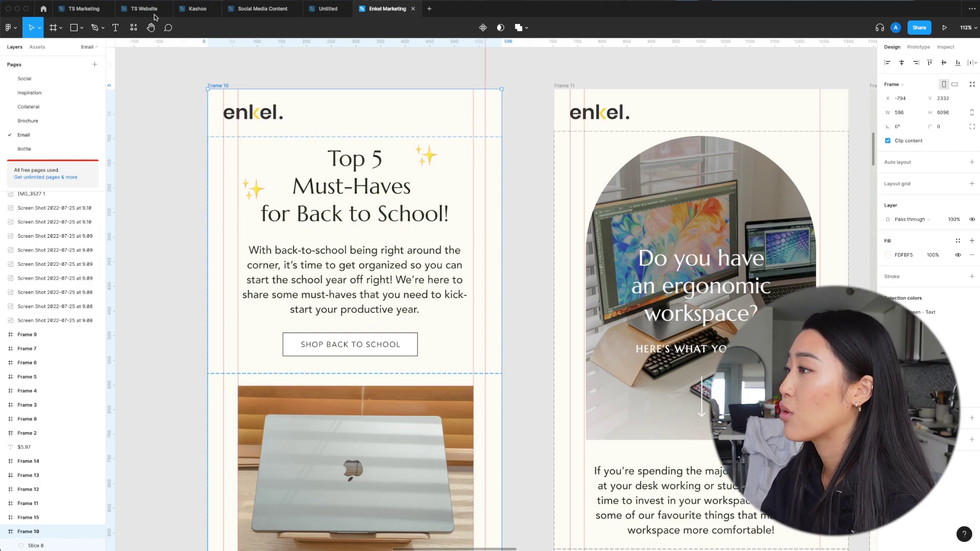
{"action": "scroll", "coordinate": [61, 372], "scroll_direction": "down", "scroll_amount": 1}
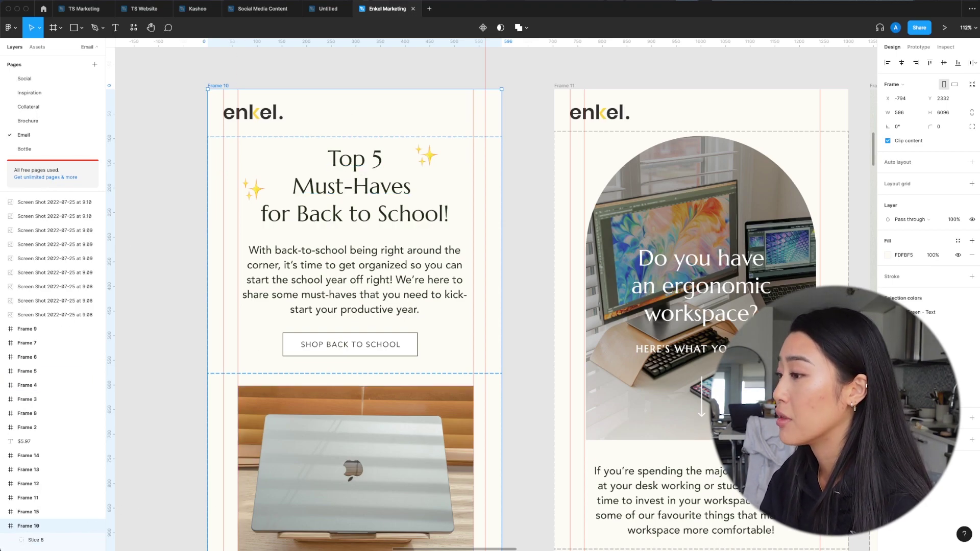
{"action": "scroll", "coordinate": [175, 424], "scroll_direction": "down", "scroll_amount": 10}
{"action": "scroll", "coordinate": [175, 425], "scroll_direction": "down", "scroll_amount": 14}
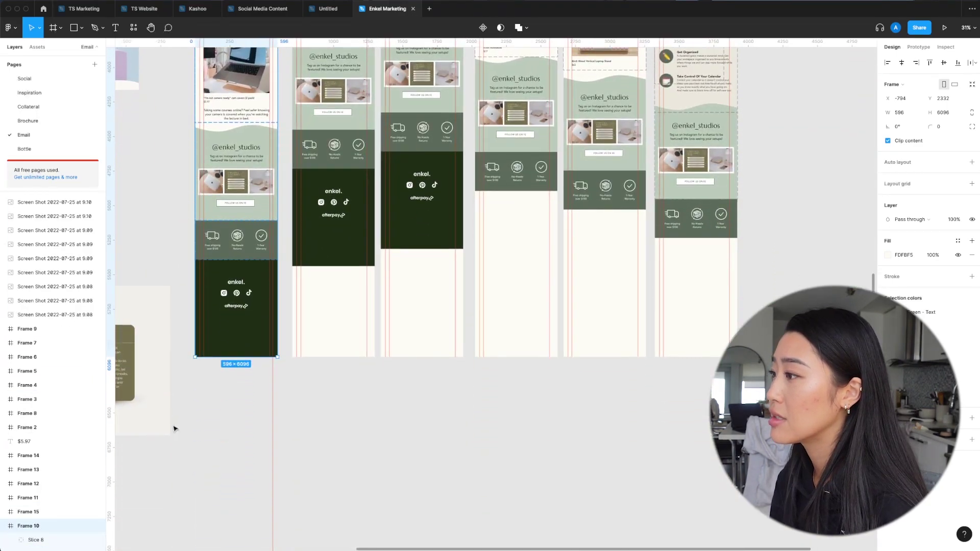
{"action": "scroll", "coordinate": [176, 424], "scroll_direction": "up", "scroll_amount": 3}
{"action": "scroll", "coordinate": [175, 425], "scroll_direction": "up", "scroll_amount": 15}
{"action": "scroll", "coordinate": [175, 424], "scroll_direction": "up", "scroll_amount": 5}
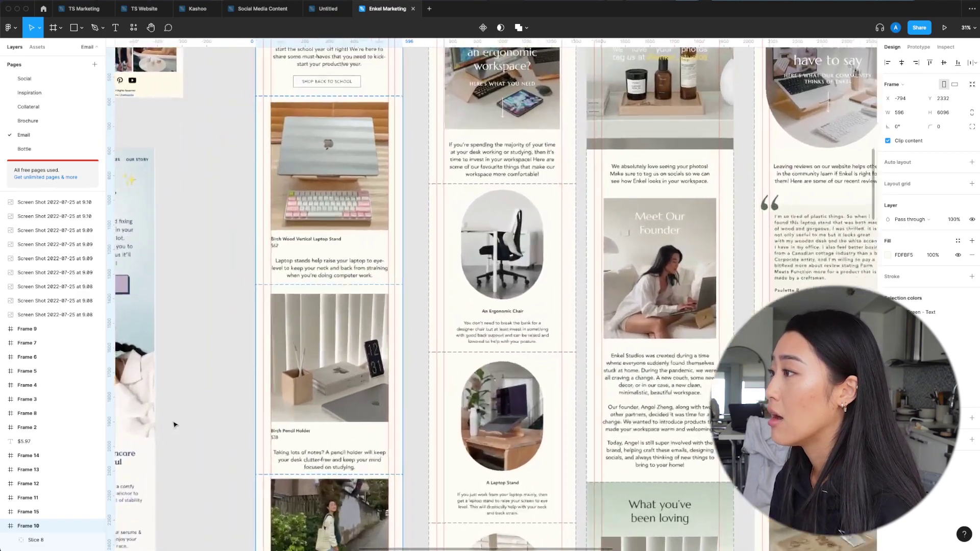
{"action": "scroll", "coordinate": [175, 424], "scroll_direction": "up", "scroll_amount": 5}
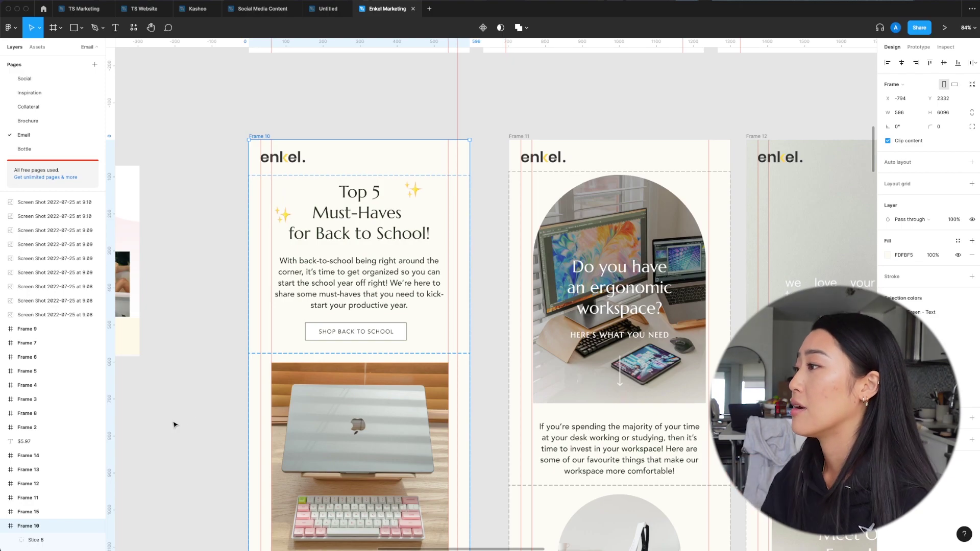
{"action": "scroll", "coordinate": [357, 338], "scroll_direction": "down", "scroll_amount": 5}
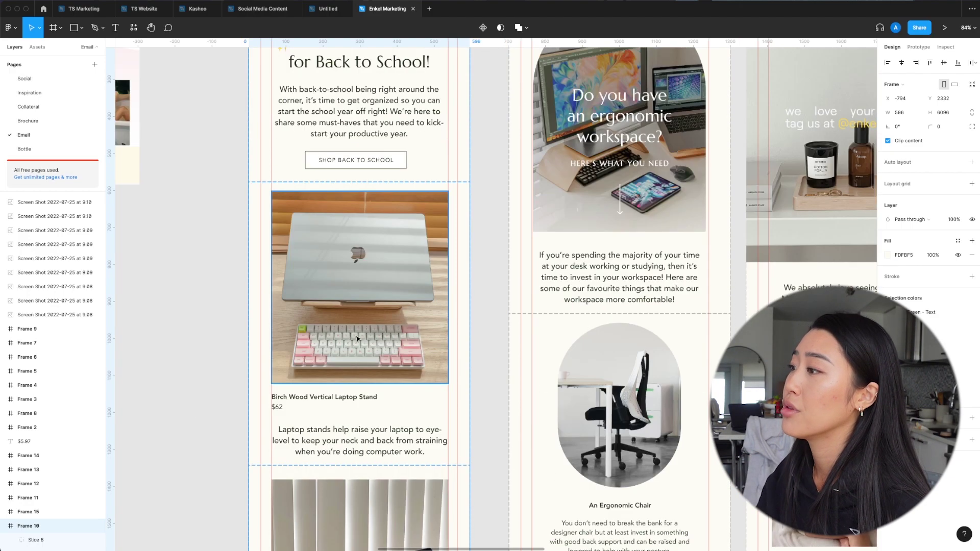
{"action": "scroll", "coordinate": [370, 333], "scroll_direction": "down", "scroll_amount": 5}
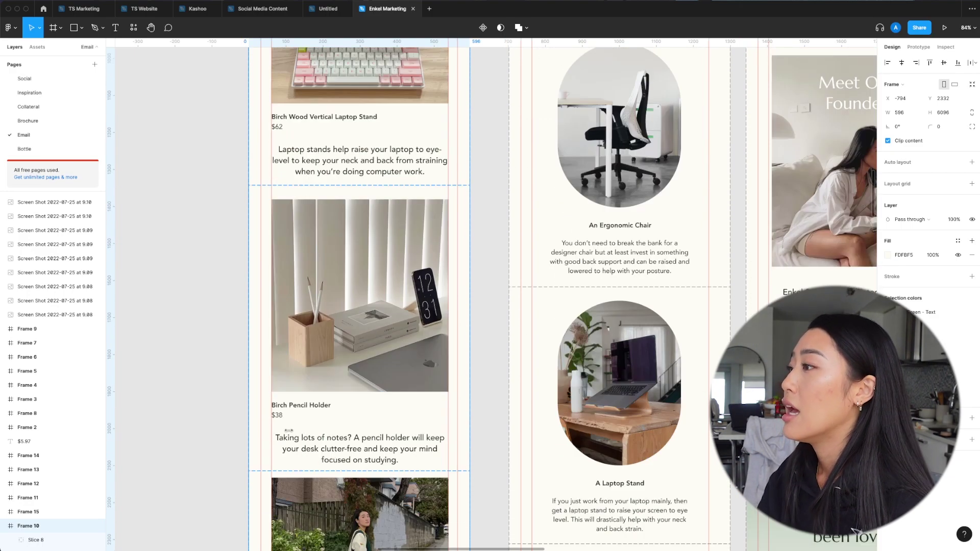
{"action": "scroll", "coordinate": [205, 253], "scroll_direction": "up", "scroll_amount": 3}
{"action": "scroll", "coordinate": [205, 252], "scroll_direction": "up", "scroll_amount": 8}
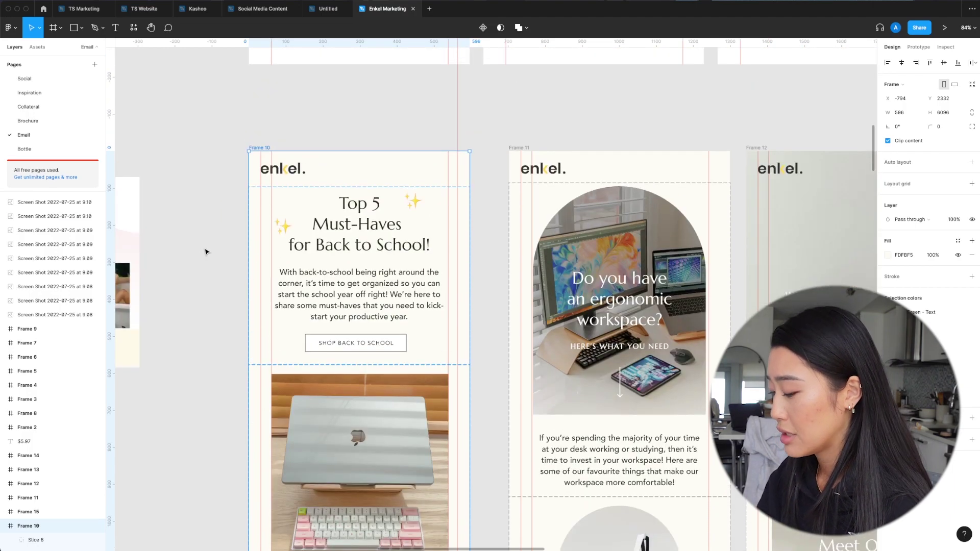
Draw a 596 × 577 slice over the logo and Back to School intro section of Frame 10.
{"action": "key", "text": "s"}
{"action": "left_click", "coordinate": [61, 27]}
{"action": "left_click", "coordinate": [63, 61]}
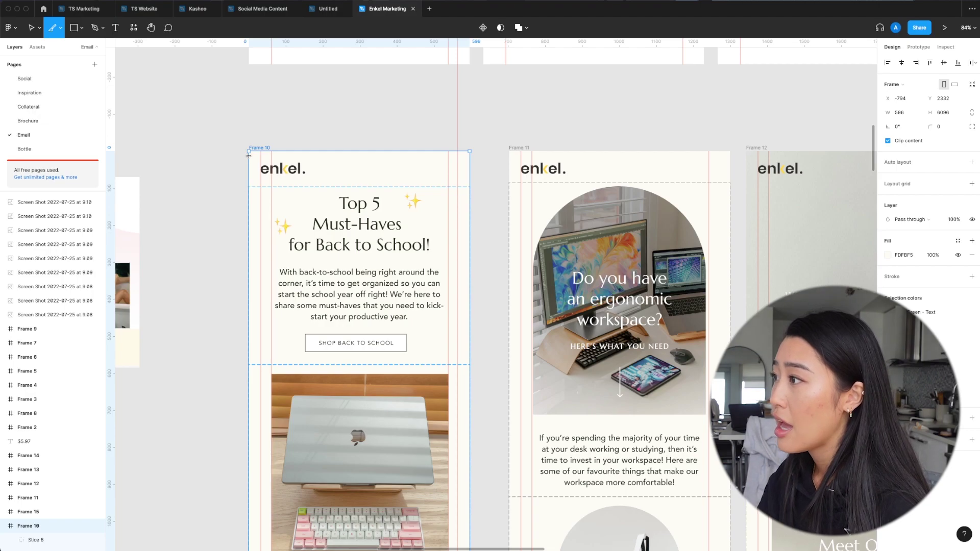
{"action": "left_click_drag", "start_coordinate": [248, 151], "coordinate": [469, 366]}
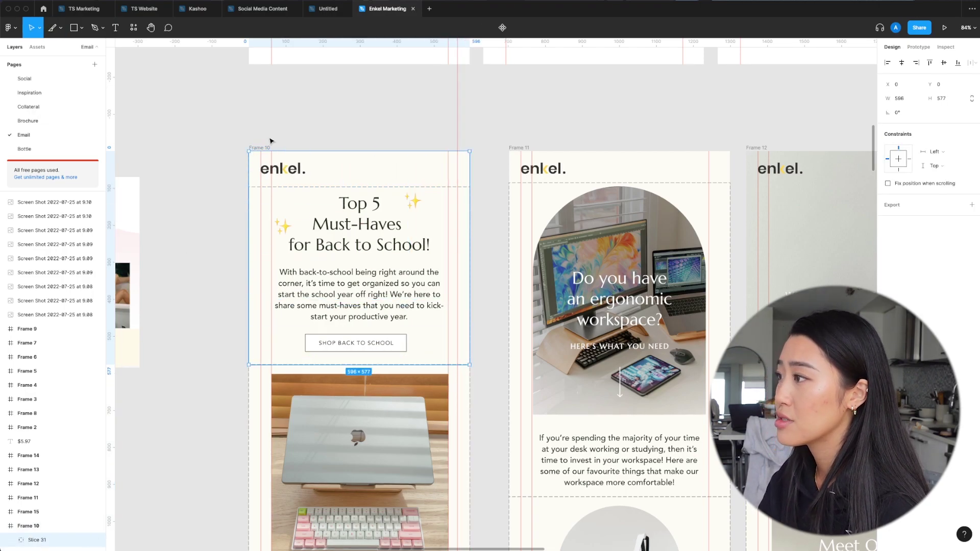
Add an export setting to the new slice, and undo both the setting and the slice.
{"action": "left_click", "coordinate": [972, 205]}
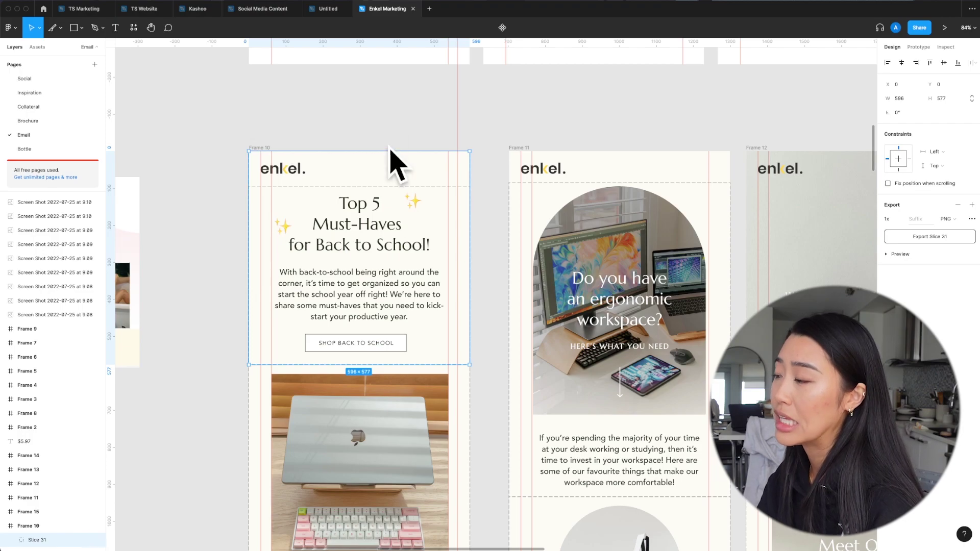
{"action": "key", "text": "super+z"}
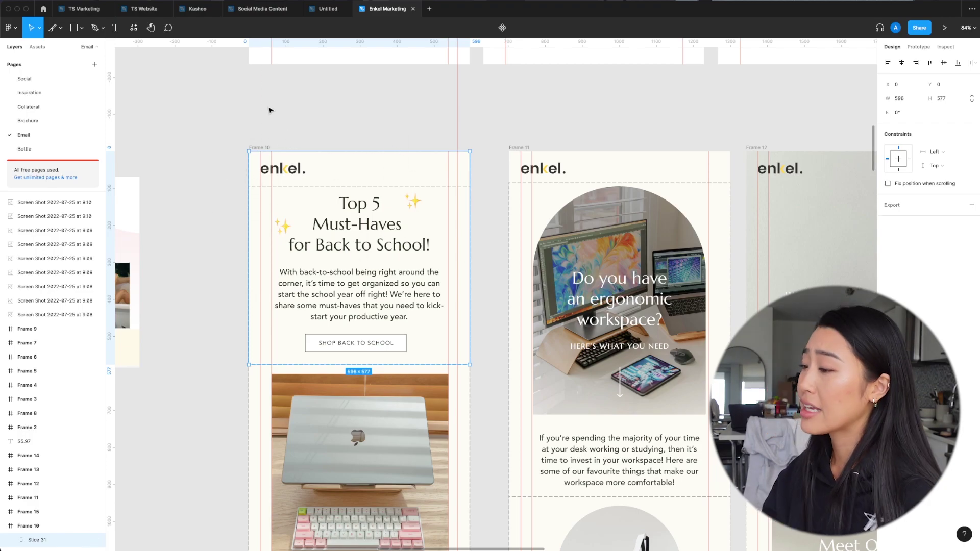
{"action": "key", "text": "super+z"}
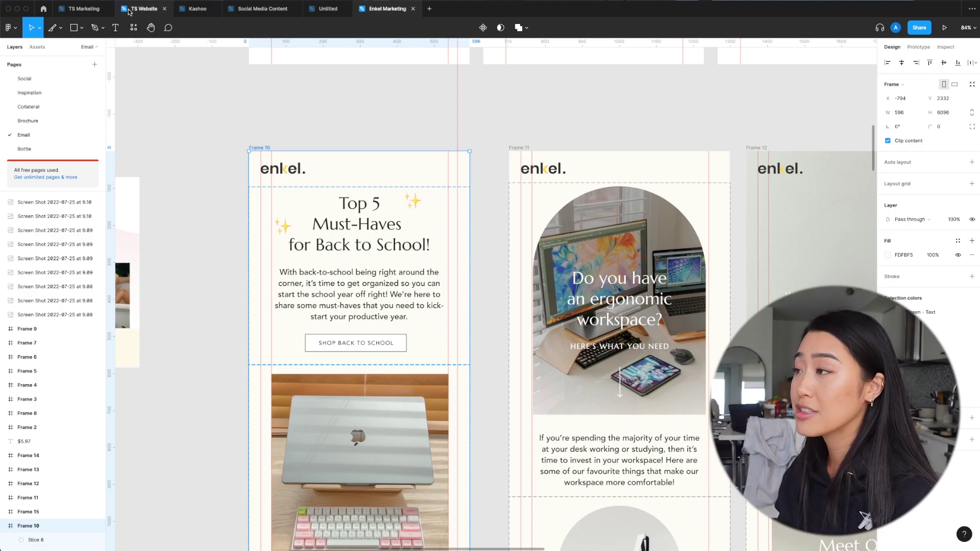
Switch to the Untitled file and draw a 427 × 297 rectangle beside Frame 1 on the Blog Assets page.
{"action": "left_click", "coordinate": [318, 11]}
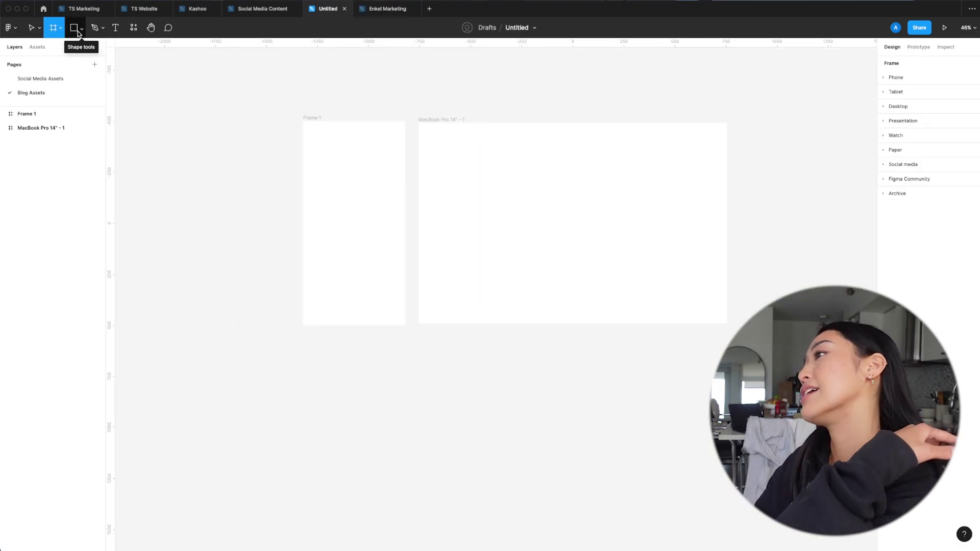
{"action": "left_click", "coordinate": [79, 30]}
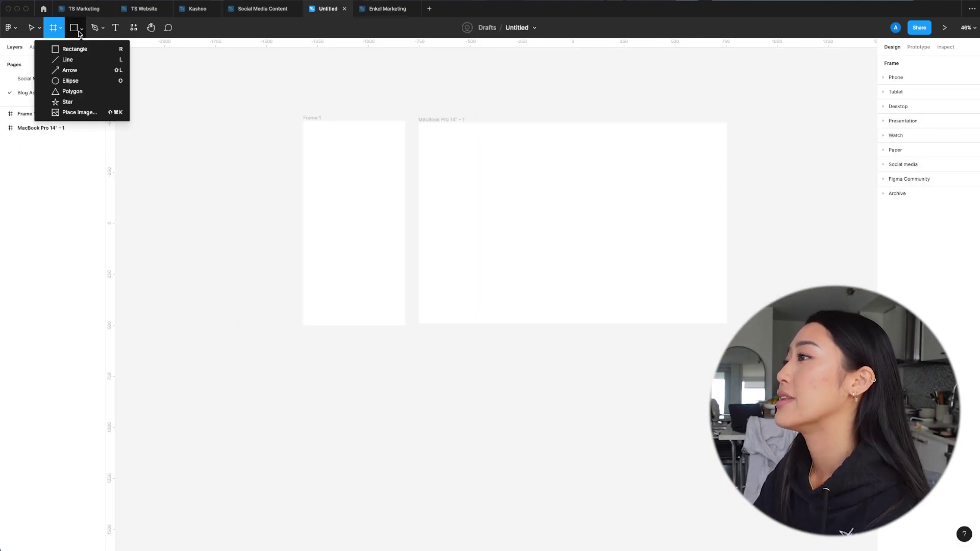
{"action": "left_click", "coordinate": [71, 46]}
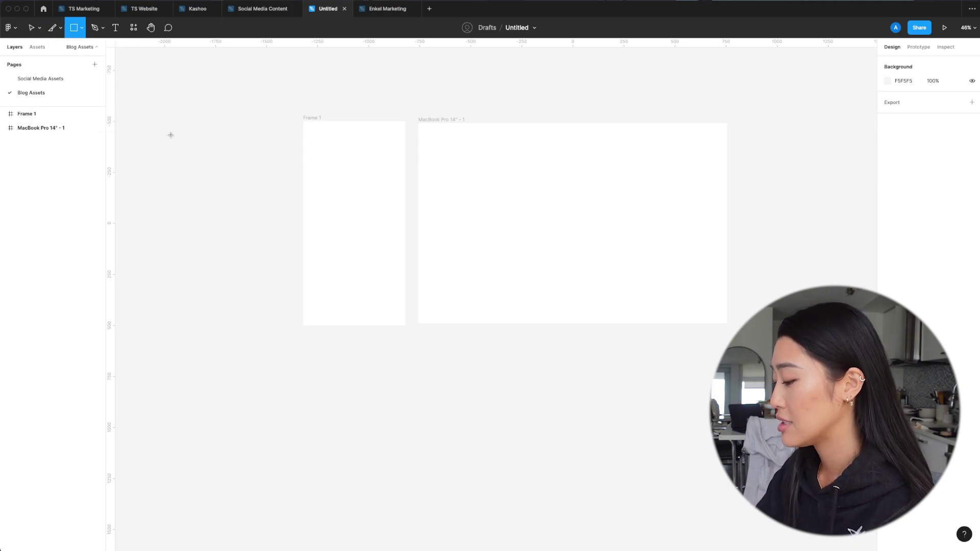
{"action": "mouse_move", "coordinate": [166, 121]}
{"action": "left_mouse_down"}
{"action": "mouse_move", "coordinate": [221, 191]}
{"action": "mouse_move", "coordinate": [275, 160]}
{"action": "mouse_move", "coordinate": [308, 235]}
{"action": "mouse_move", "coordinate": [253, 182]}
{"action": "left_mouse_up"}
{"action": "left_click", "coordinate": [81, 29]}
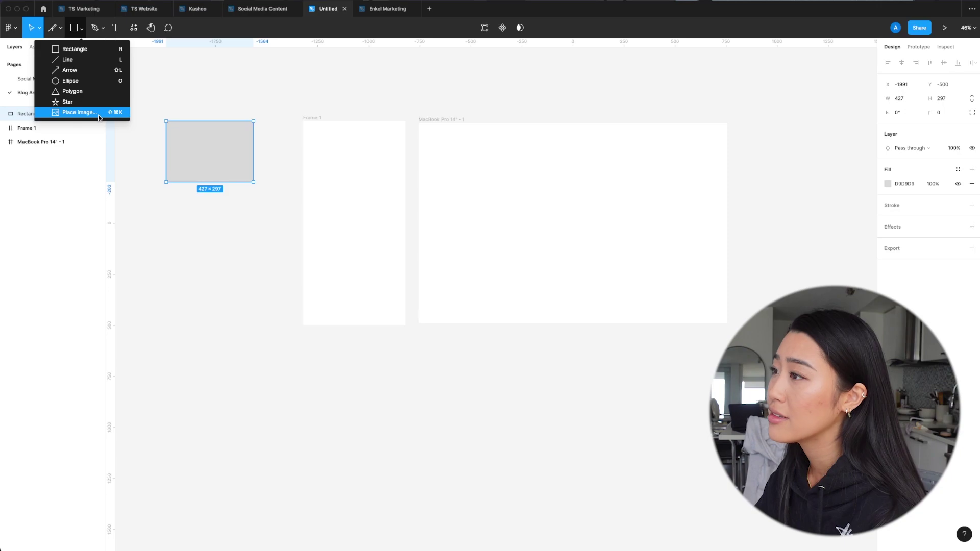
{"action": "left_click", "coordinate": [206, 280]}
{"action": "left_click_drag", "start_coordinate": [522, 418], "coordinate": [444, 384]}
{"action": "key", "text": "Delete"}
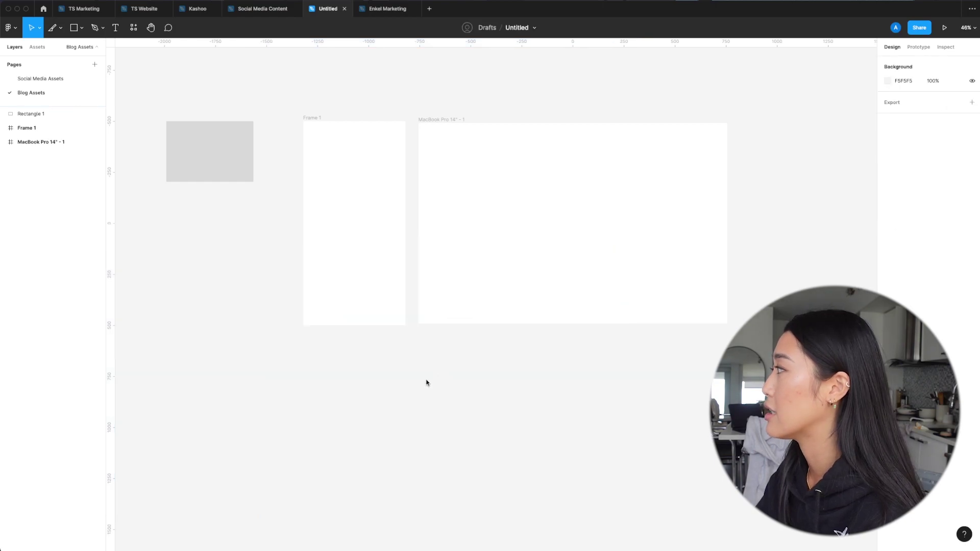
Draw a horizontal arrow 548 long beneath the grey rectangle and deselect it.
{"action": "left_click", "coordinate": [81, 28]}
{"action": "left_click", "coordinate": [69, 77]}
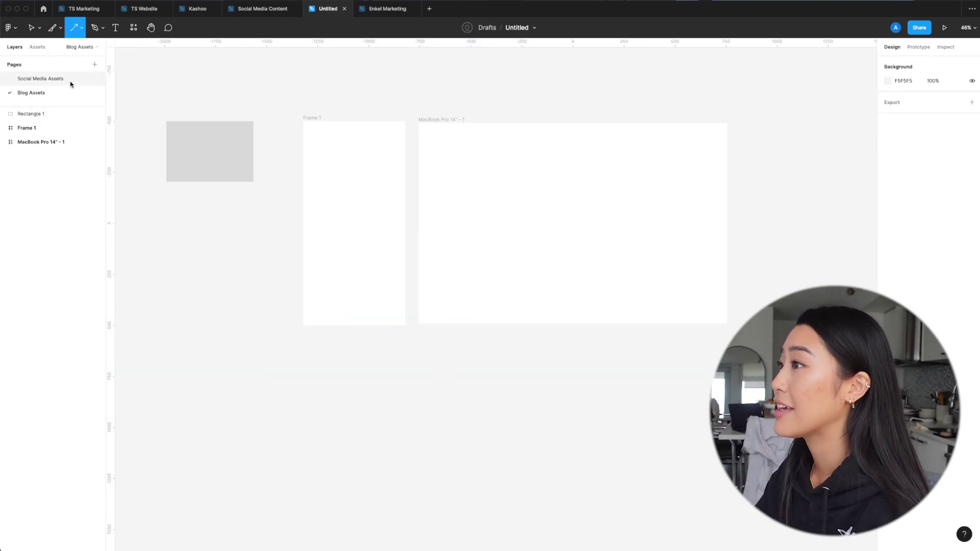
{"action": "left_click_drag", "start_coordinate": [157, 226], "coordinate": [270, 223]}
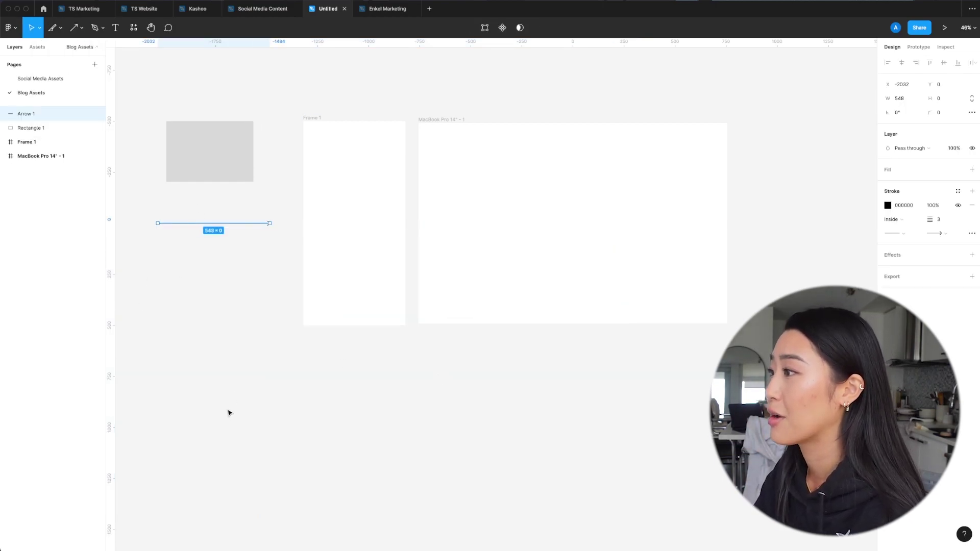
{"action": "left_click", "coordinate": [252, 318]}
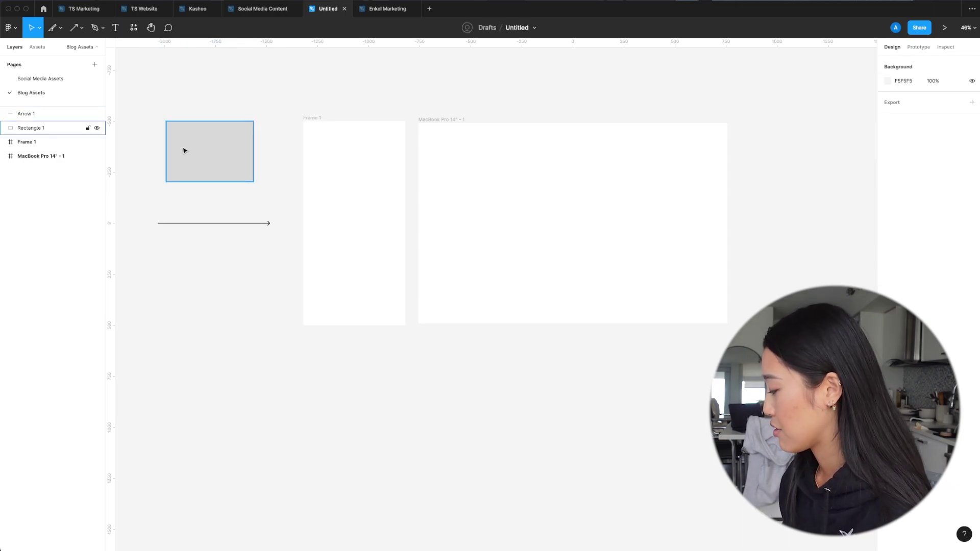
Draw a horizontal line 548 long just below the arrow and give it a triangle arrow end point.
{"action": "key", "text": "l"}
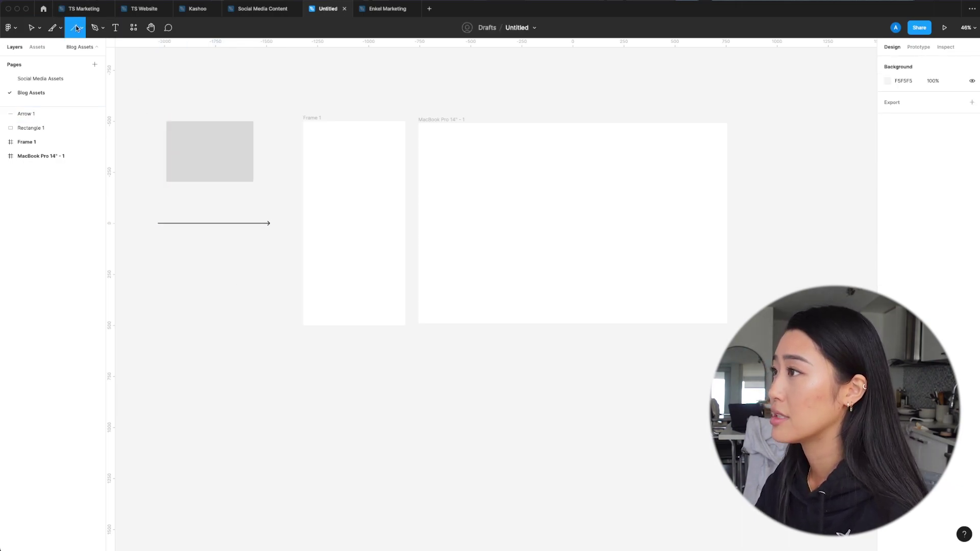
{"action": "left_click_drag", "start_coordinate": [156, 235], "coordinate": [270, 235]}
{"action": "left_click", "coordinate": [945, 234]}
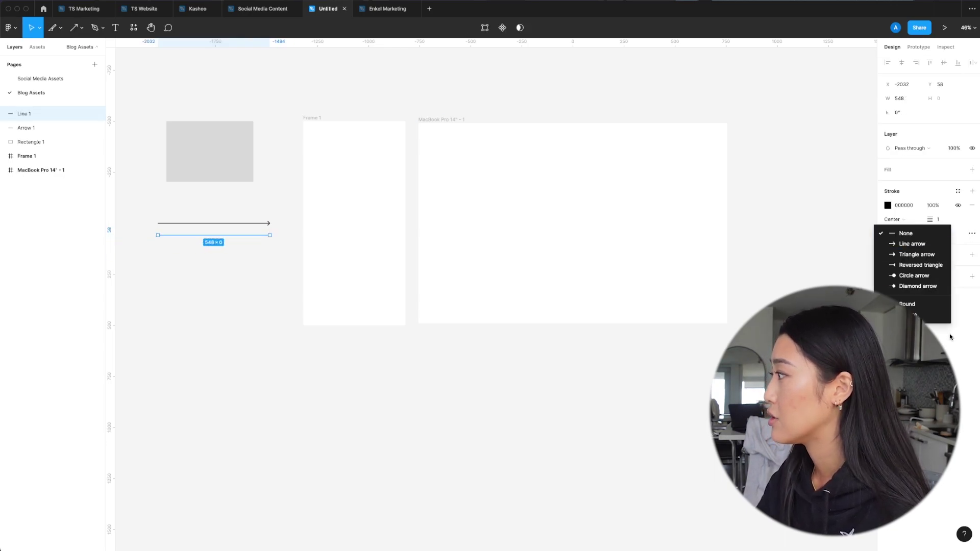
{"action": "left_click", "coordinate": [931, 255]}
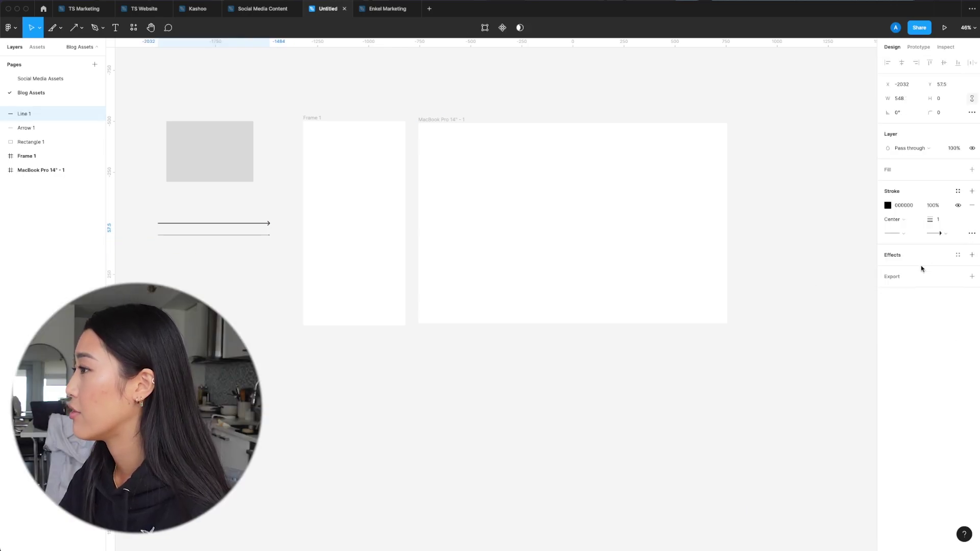
{"action": "left_click", "coordinate": [264, 280]}
Compare the two arrowheads up close and delete the thinner line with the triangle arrow.
{"action": "scroll", "coordinate": [261, 270], "scroll_direction": "up", "scroll_amount": 10}
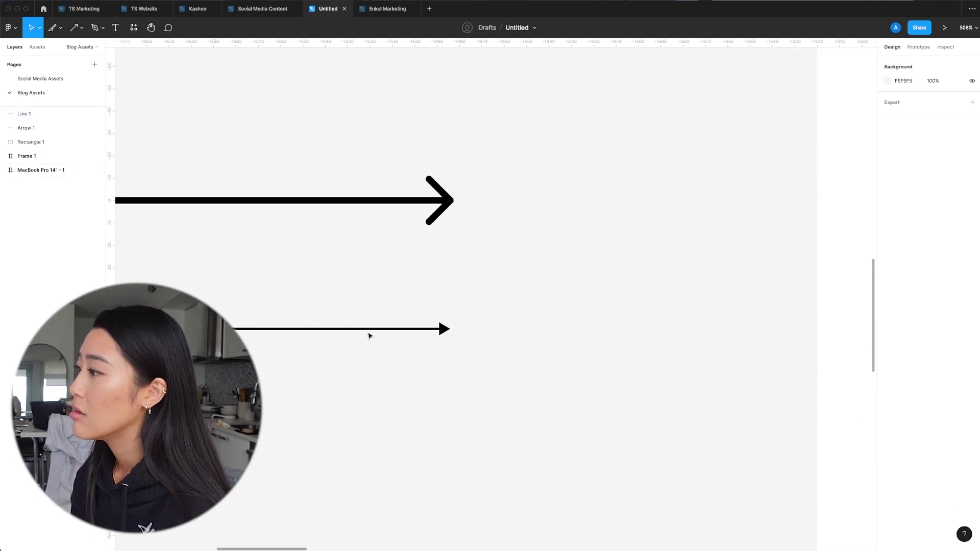
{"action": "left_click", "coordinate": [369, 329]}
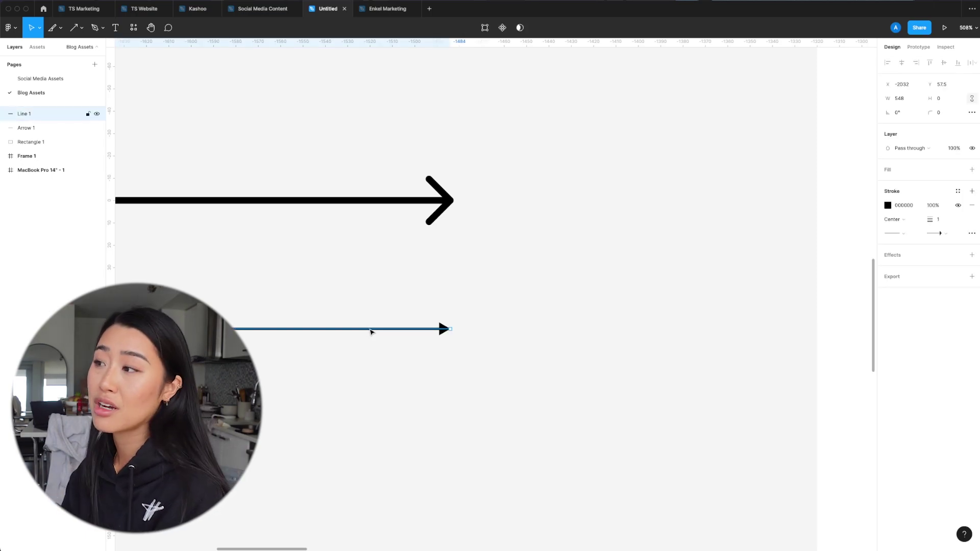
{"action": "key", "text": "Delete"}
{"action": "scroll", "coordinate": [365, 296], "scroll_direction": "down", "scroll_amount": 10}
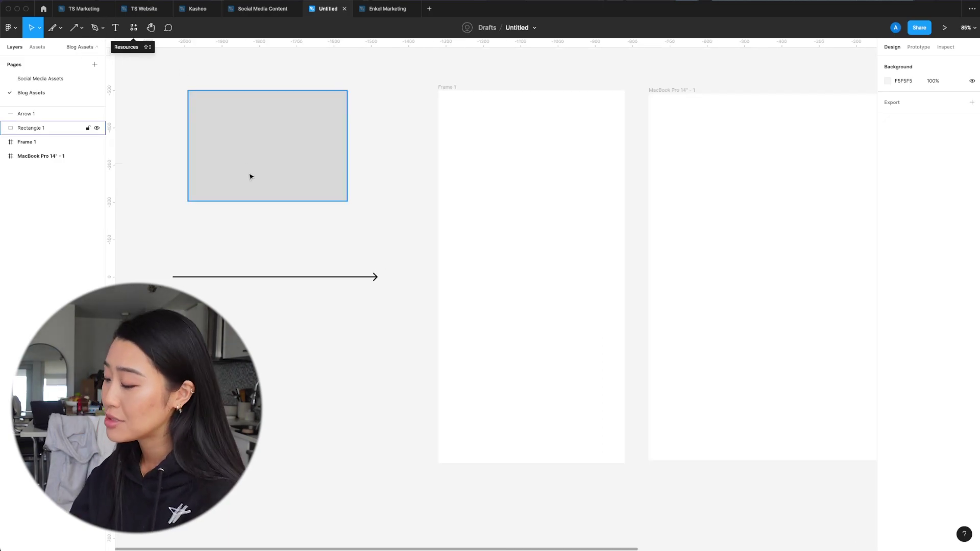
Draw a block letter A outline with a square counter inside Frame 1 using the Pen tool.
{"action": "left_click", "coordinate": [103, 29]}
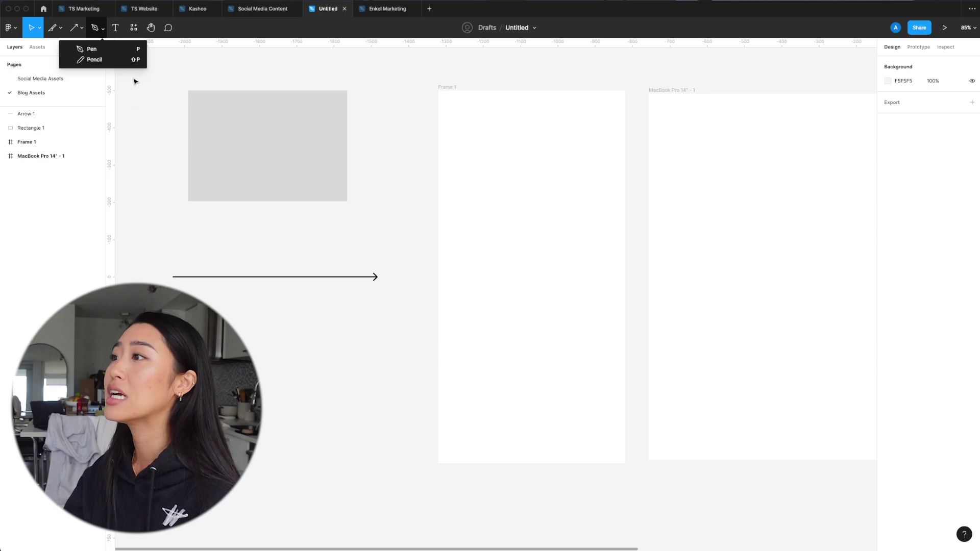
{"action": "left_click", "coordinate": [82, 45]}
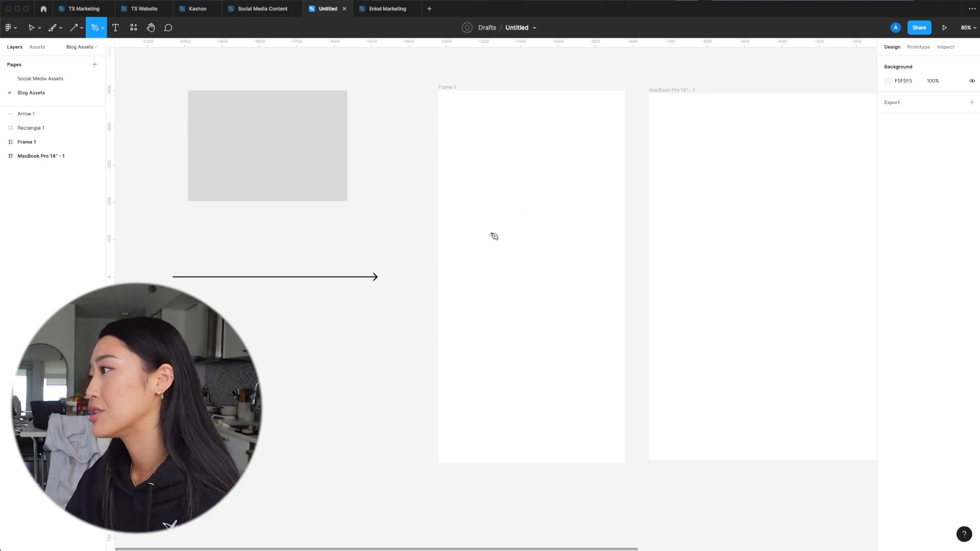
{"action": "left_click", "coordinate": [477, 153]}
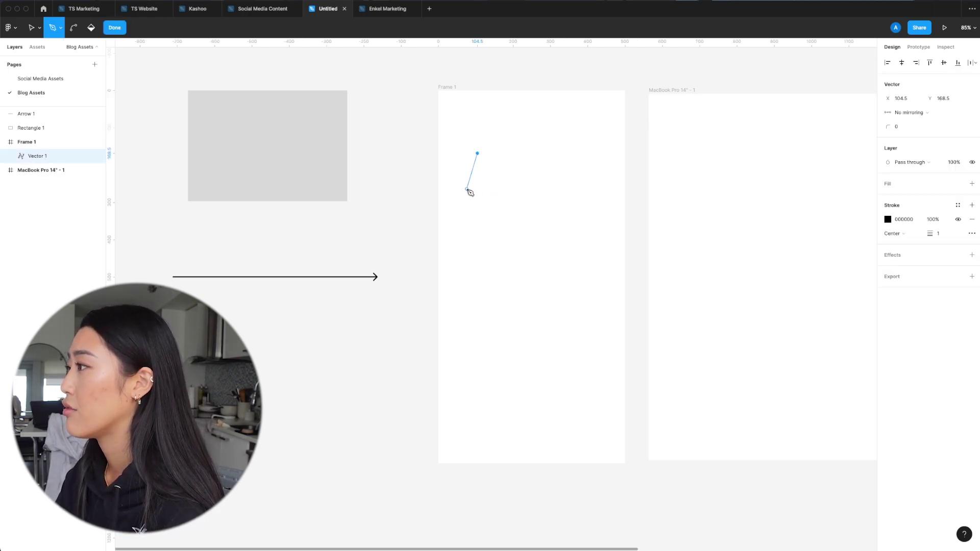
{"action": "left_click", "coordinate": [465, 206]}
{"action": "left_click", "coordinate": [483, 206]}
{"action": "left_click", "coordinate": [489, 182]}
{"action": "left_click", "coordinate": [502, 182]}
{"action": "left_click", "coordinate": [507, 206]}
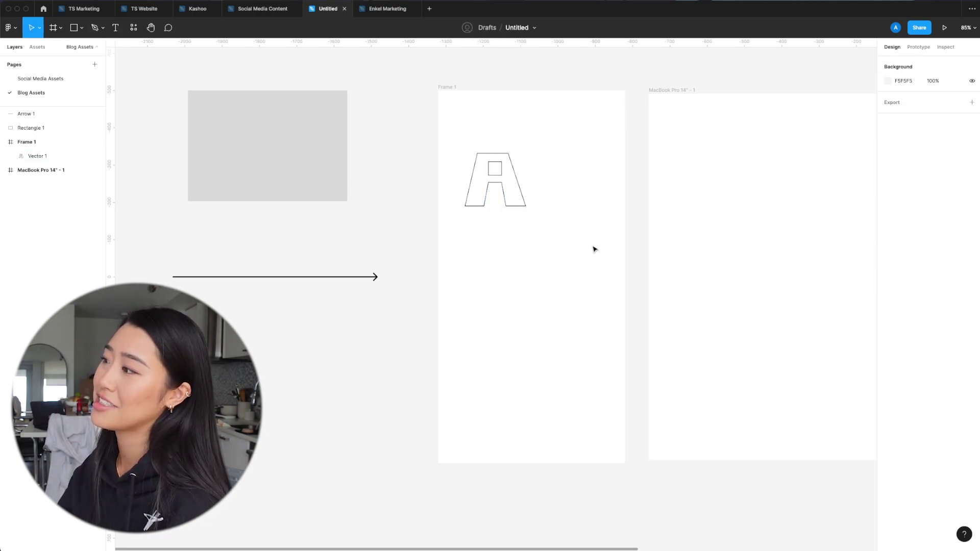
{"action": "left_click", "coordinate": [499, 154]}
{"action": "left_click", "coordinate": [552, 169]}
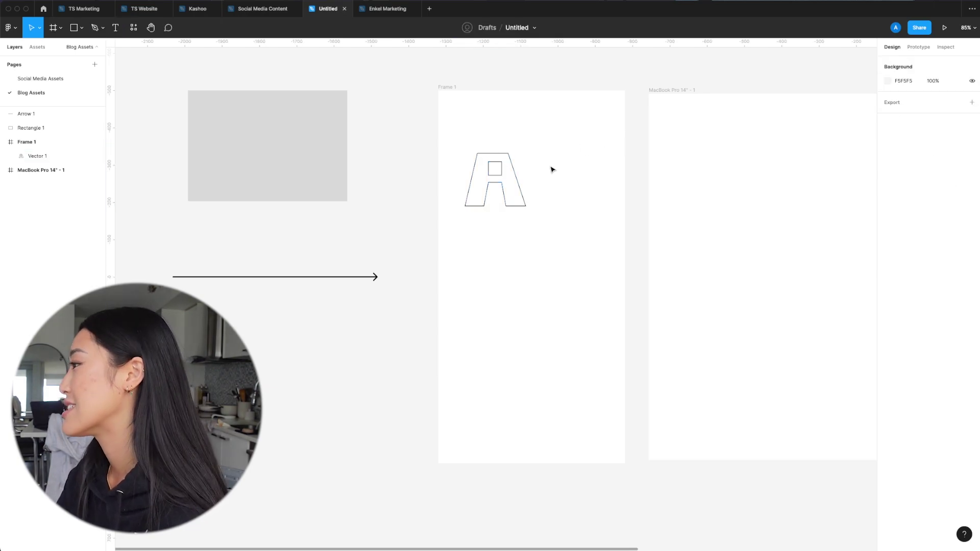
{"action": "left_click", "coordinate": [507, 179]}
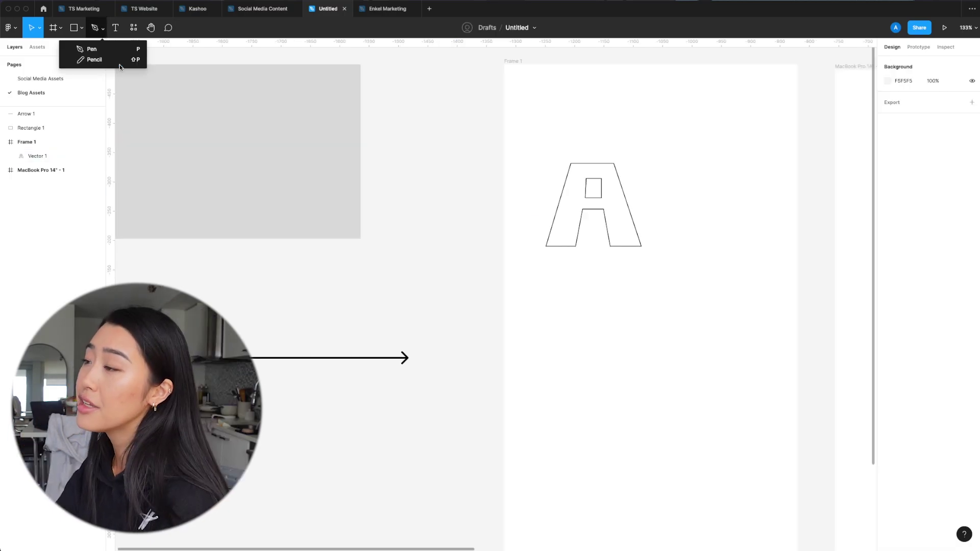
Draw freehand strokes beside the letter A with the Pencil tool and undo them.
{"action": "left_click", "coordinate": [87, 59]}
{"action": "mouse_move", "coordinate": [658, 150]}
{"action": "left_mouse_down"}
{"action": "mouse_move", "coordinate": [652, 192]}
{"action": "mouse_move", "coordinate": [746, 209]}
{"action": "left_mouse_up"}
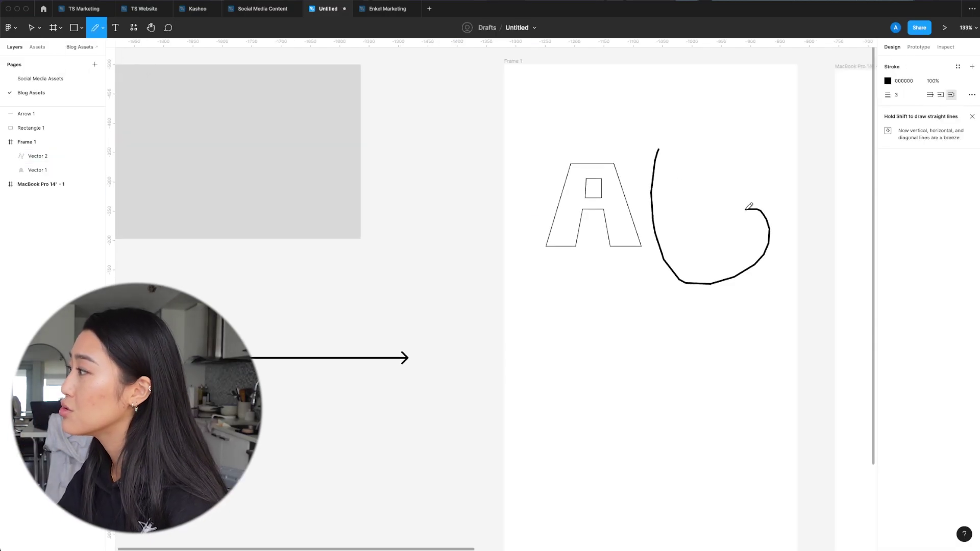
{"action": "left_click_drag", "start_coordinate": [685, 162], "coordinate": [723, 175]}
{"action": "key", "text": "super+z"}
{"action": "key", "text": "super+z"}
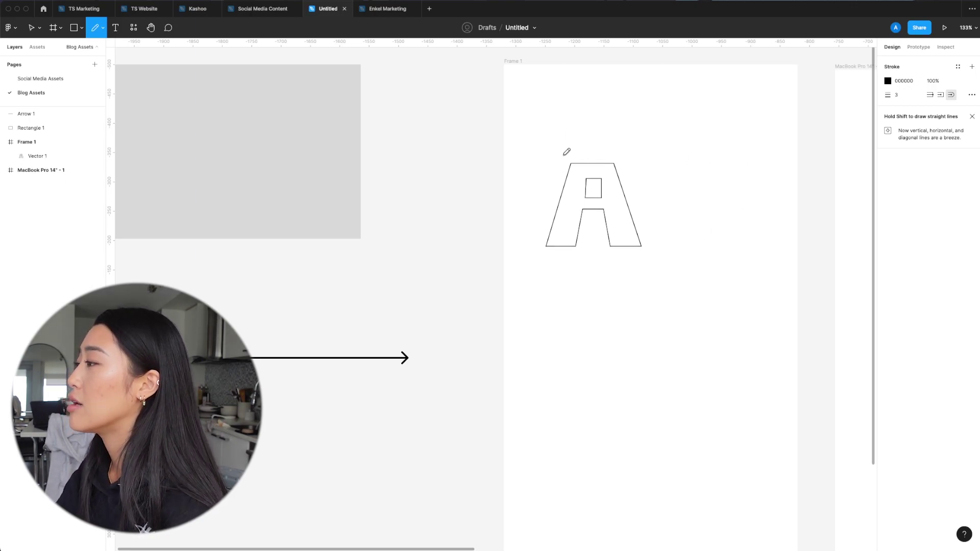
Sketch a freehand star about 96 × 76 beside the letter A with the Pencil tool, and delete it.
{"action": "left_click_drag", "start_coordinate": [698, 121], "coordinate": [683, 167]}
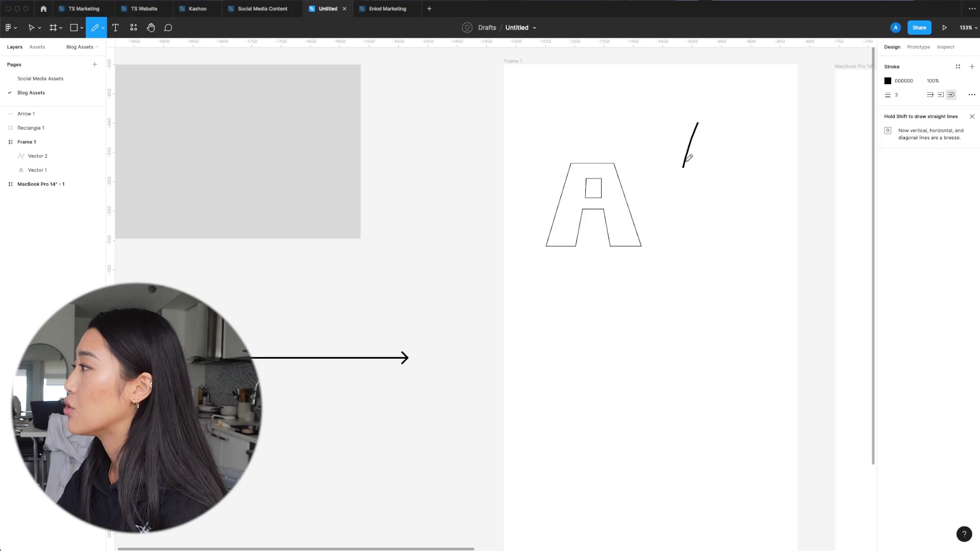
{"action": "mouse_move", "coordinate": [698, 122]}
{"action": "left_mouse_down"}
{"action": "mouse_move", "coordinate": [720, 160]}
{"action": "mouse_move", "coordinate": [672, 136]}
{"action": "mouse_move", "coordinate": [723, 128]}
{"action": "mouse_move", "coordinate": [684, 165]}
{"action": "left_mouse_up"}
{"action": "key", "text": "v"}
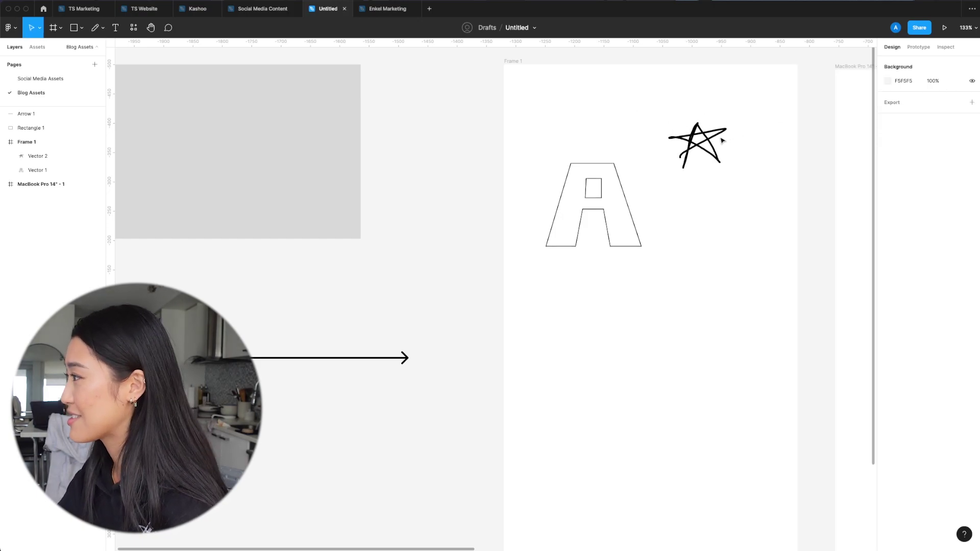
{"action": "left_click_drag", "start_coordinate": [694, 122], "coordinate": [717, 146]}
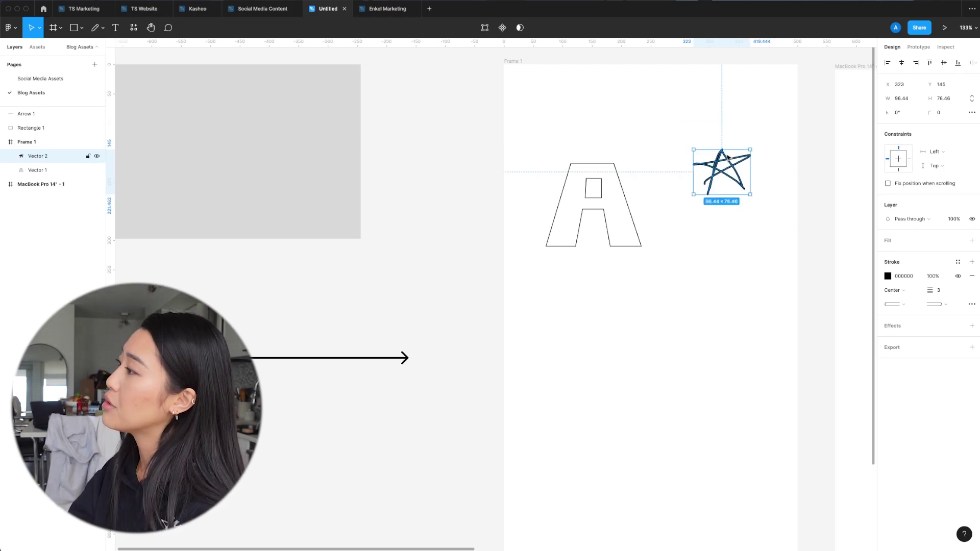
{"action": "key", "text": "BackSpace"}
Draw a wavy curved path above the letter A in Frame 1 with the Pen tool.
{"action": "left_click", "coordinate": [96, 28]}
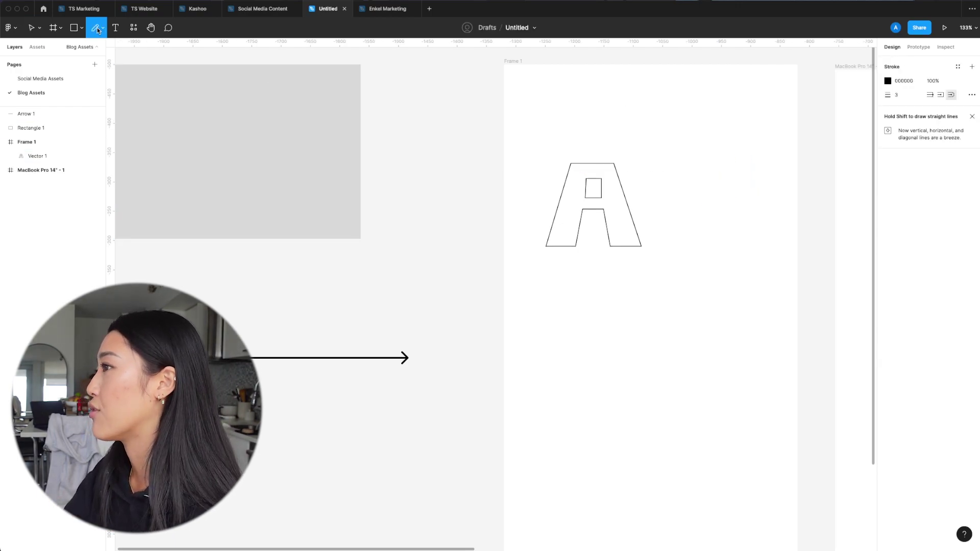
{"action": "left_click", "coordinate": [100, 28]}
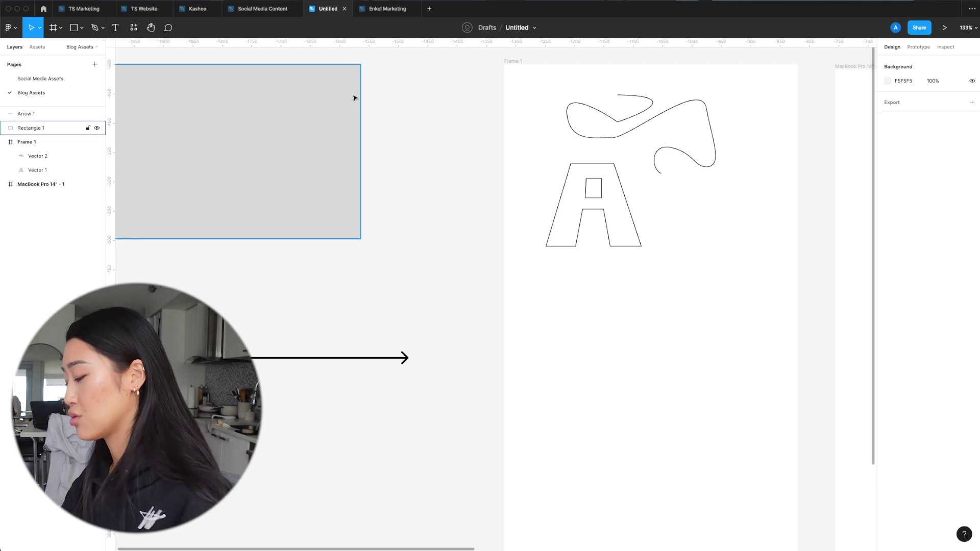
Add a 285 × 115 text box below the letter A reading "Hi, this is a text box!".
{"action": "key", "text": "t"}
{"action": "left_click_drag", "start_coordinate": [523, 274], "coordinate": [692, 343]}
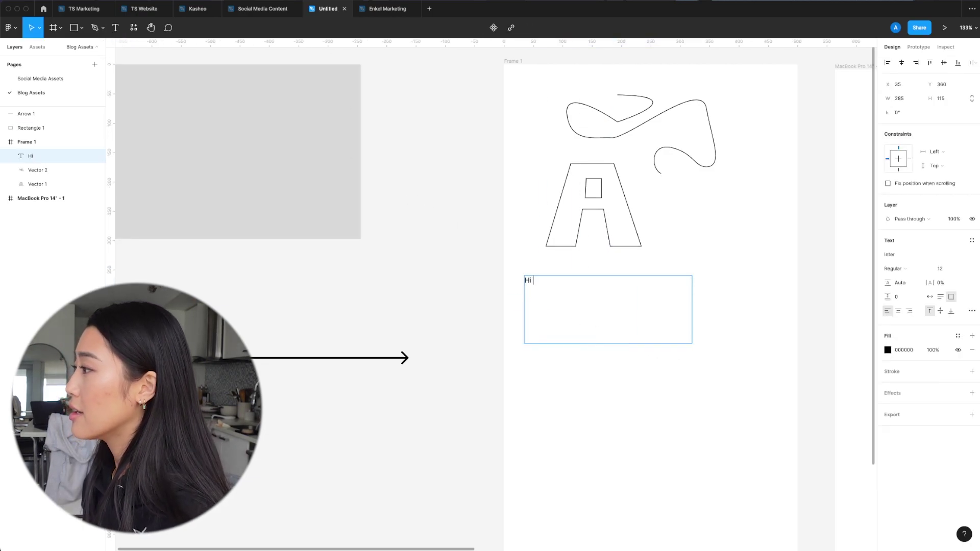
{"action": "type", "text": "is is a text box!"}
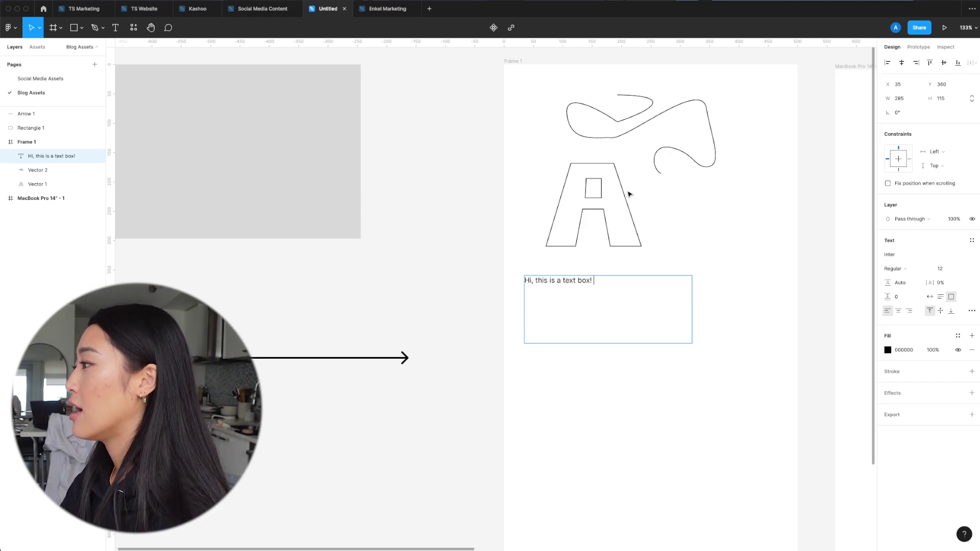
{"action": "double_click", "coordinate": [646, 332]}
{"action": "key", "text": "Escape"}
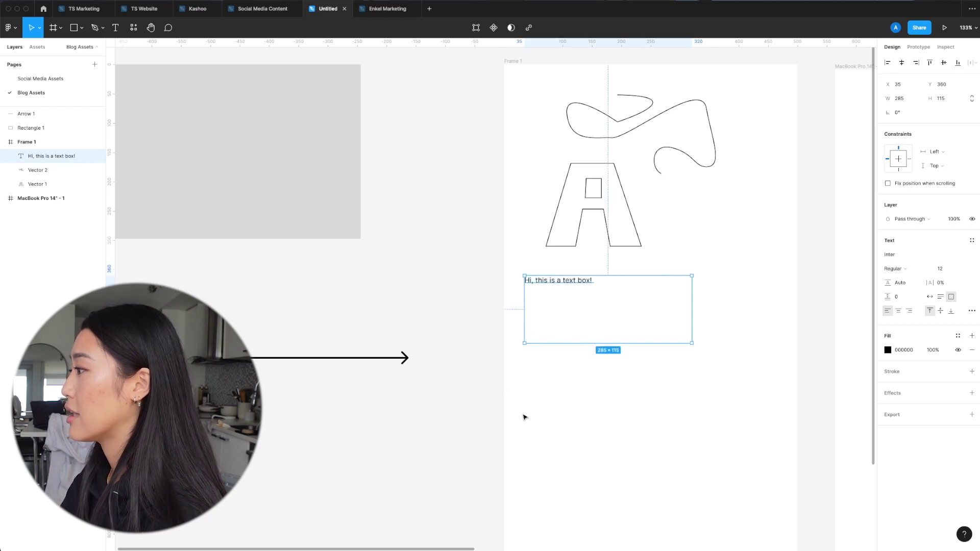
Add an auto-width text reading "Hey, this is a text box as well!" below the first text box in Frame 1.
{"action": "left_click", "coordinate": [550, 389]}
{"action": "key", "text": "t"}
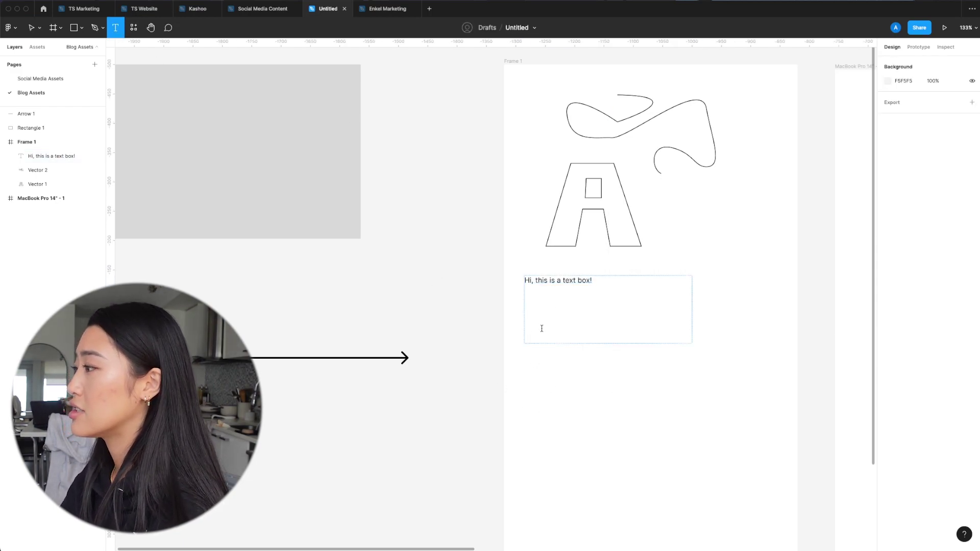
{"action": "left_click", "coordinate": [544, 401]}
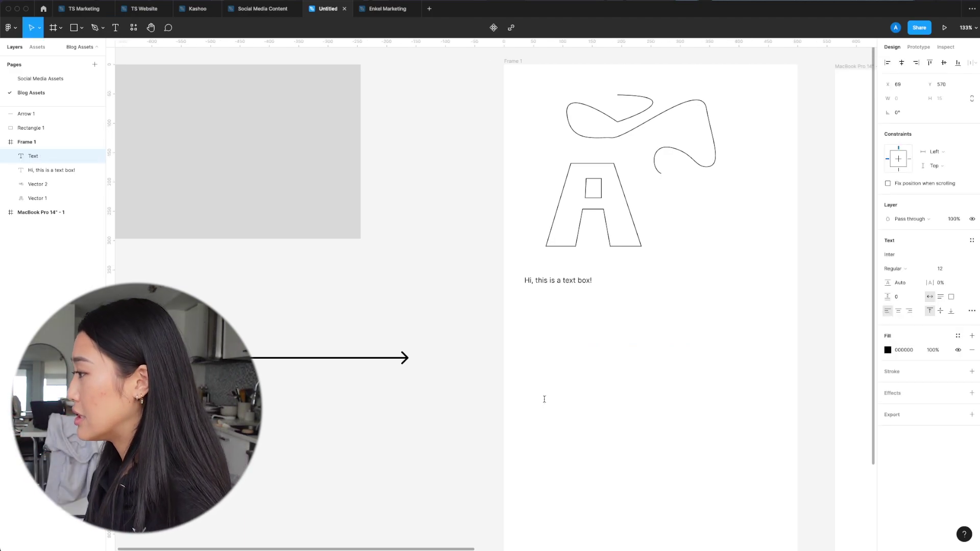
{"action": "type", "text": "Hey,"}
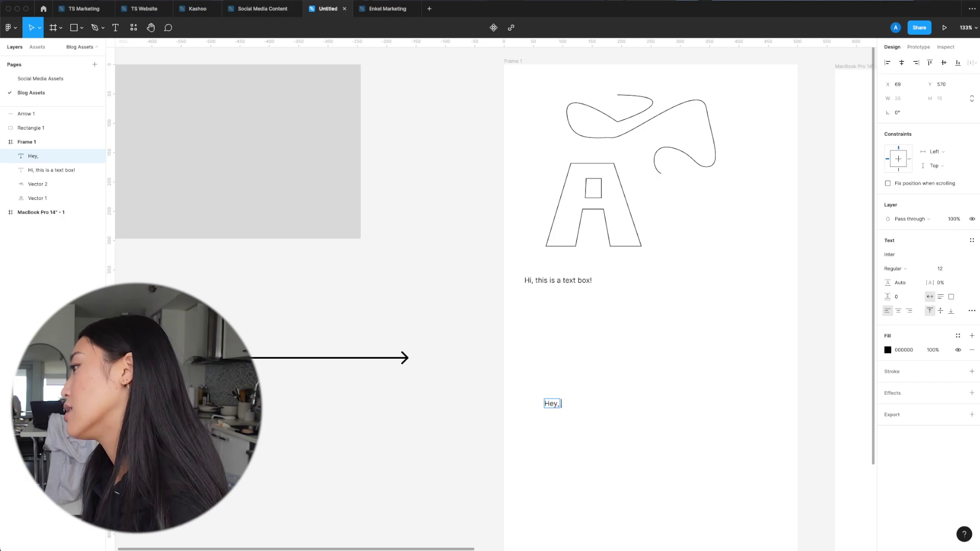
{"action": "type", "text": " this is a text box as well!"}
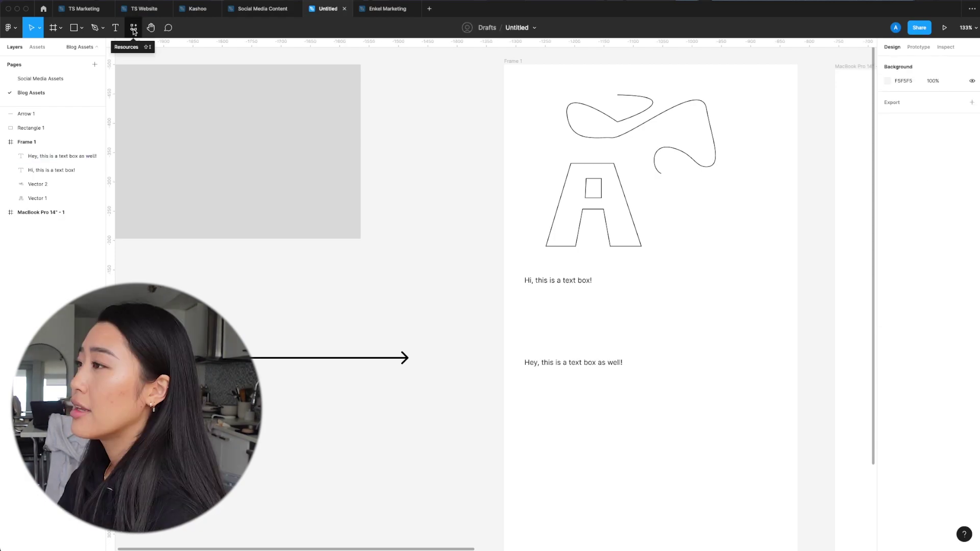
Move the letter A in Frame 1 to X 239, Y 244 and create a component from it.
{"action": "left_click", "coordinate": [134, 30]}
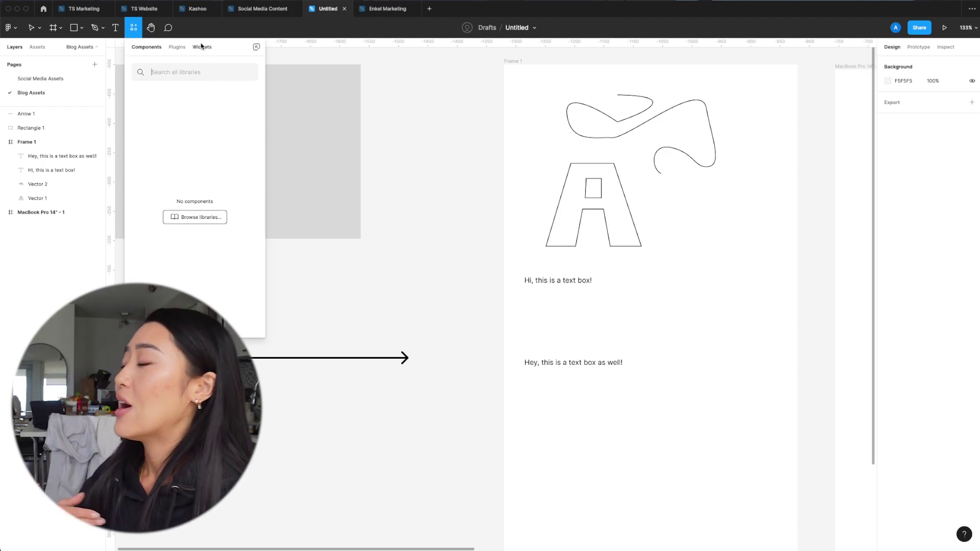
{"action": "key", "text": "Escape"}
{"action": "left_click_drag", "start_coordinate": [686, 260], "coordinate": [703, 251]}
{"action": "right_click", "coordinate": [706, 240]}
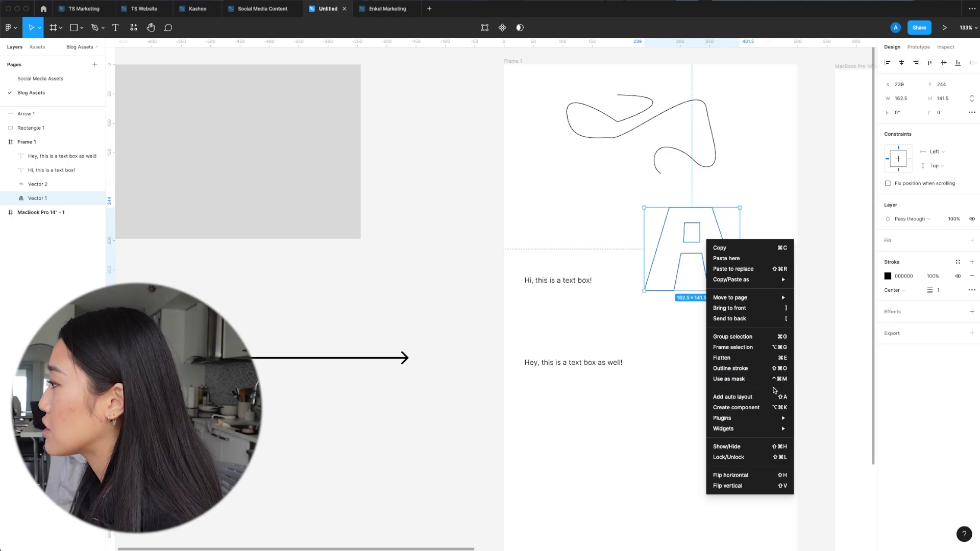
{"action": "left_click", "coordinate": [745, 407]}
{"action": "left_click", "coordinate": [762, 338]}
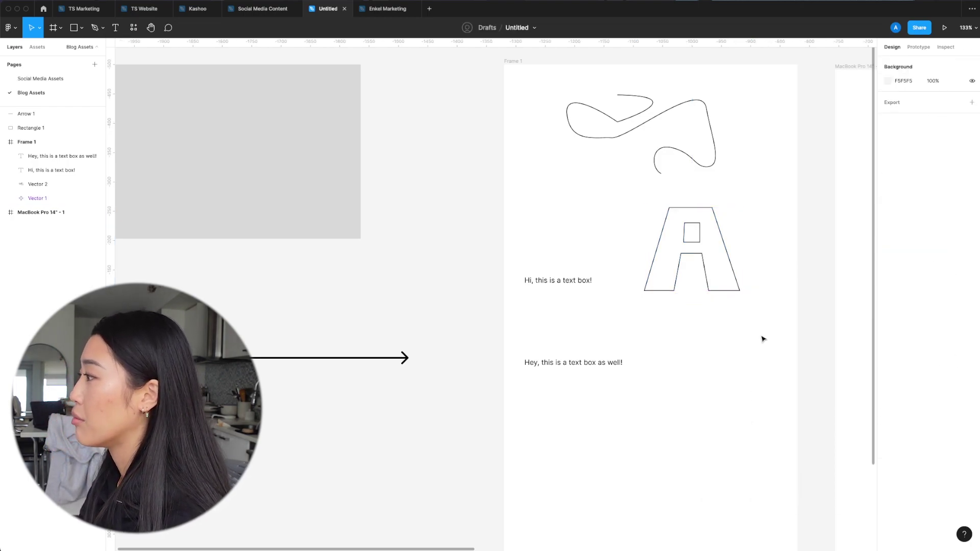
Check the file's local components in the resources library for the letter A.
{"action": "left_click", "coordinate": [133, 28]}
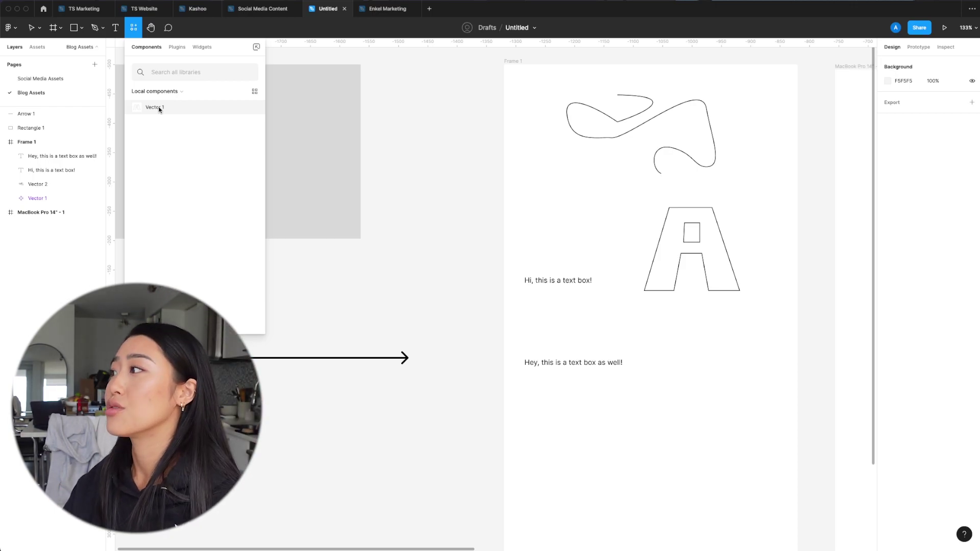
{"action": "key", "text": "Escape"}
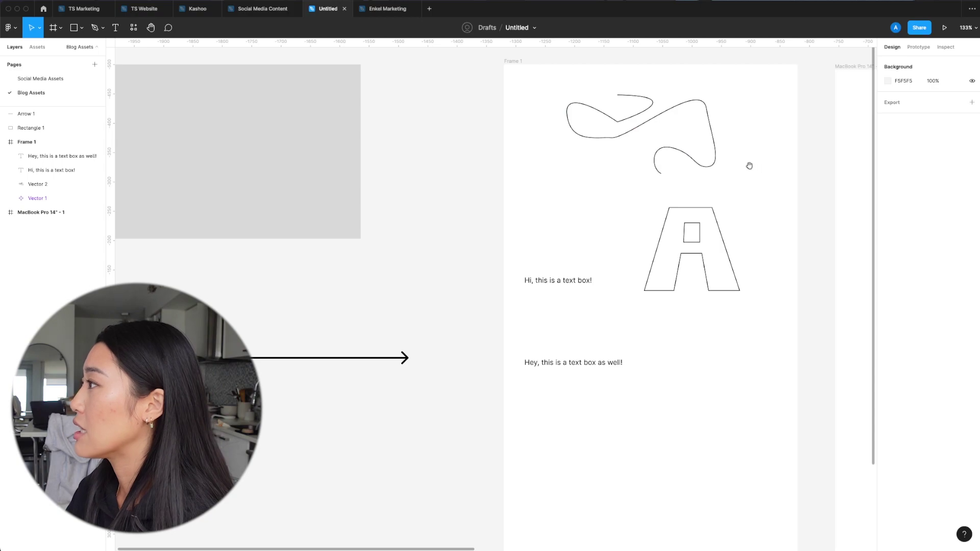
{"action": "left_click_drag", "start_coordinate": [749, 166], "coordinate": [304, 153]}
{"action": "left_click_drag", "start_coordinate": [688, 146], "coordinate": [518, 157]}
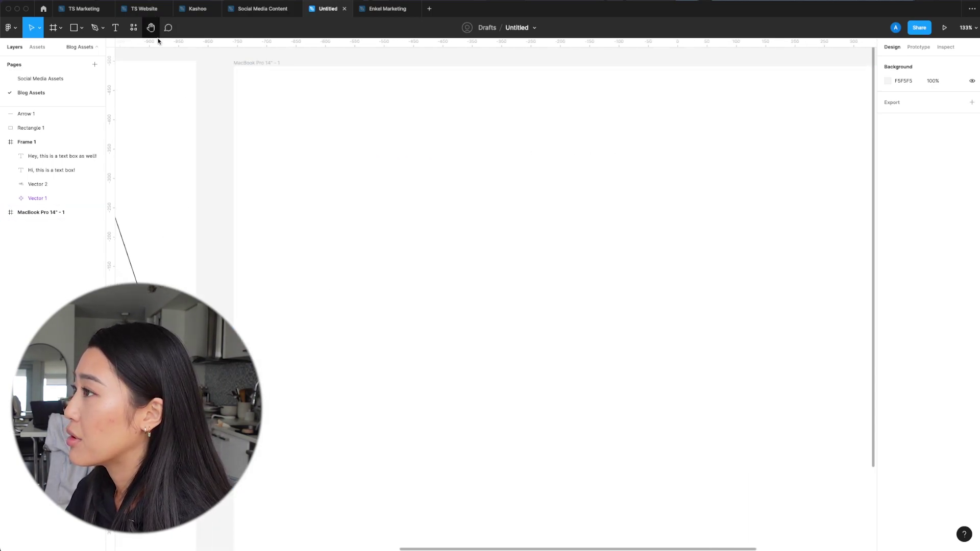
{"action": "left_click", "coordinate": [134, 27]}
Draw a frame of about 565 × 669 on the Social Media Assets page.
{"action": "left_click", "coordinate": [41, 80]}
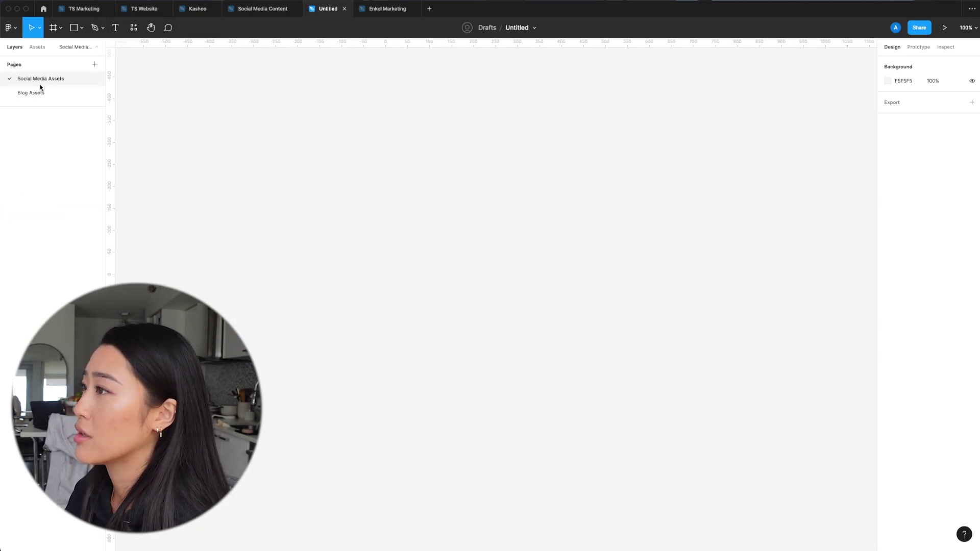
{"action": "key", "text": "f"}
{"action": "left_click_drag", "start_coordinate": [307, 120], "coordinate": [556, 415]}
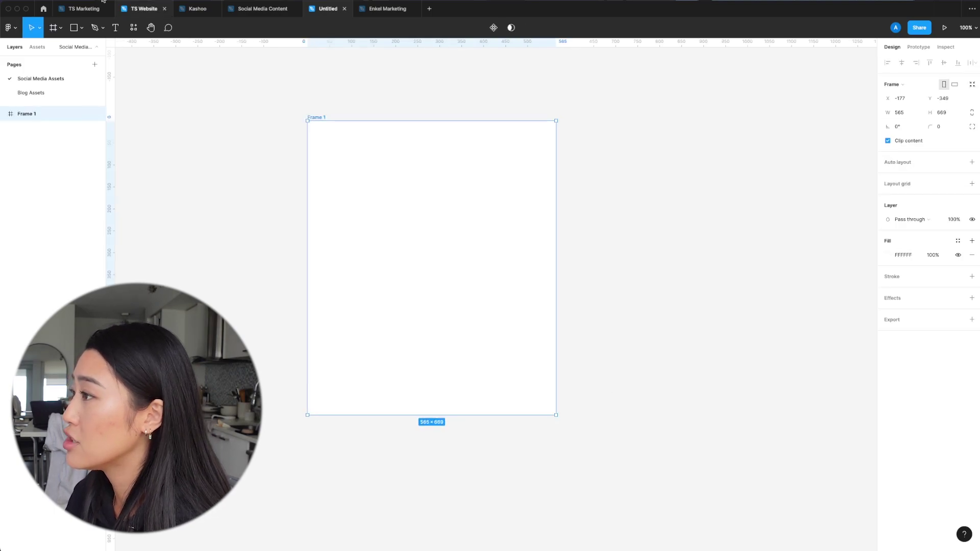
Insert the Vector 1 component into the new frame and place it near the frame's upper edge at X 202, Y 60.
{"action": "left_click", "coordinate": [134, 27]}
{"action": "left_click", "coordinate": [162, 107]}
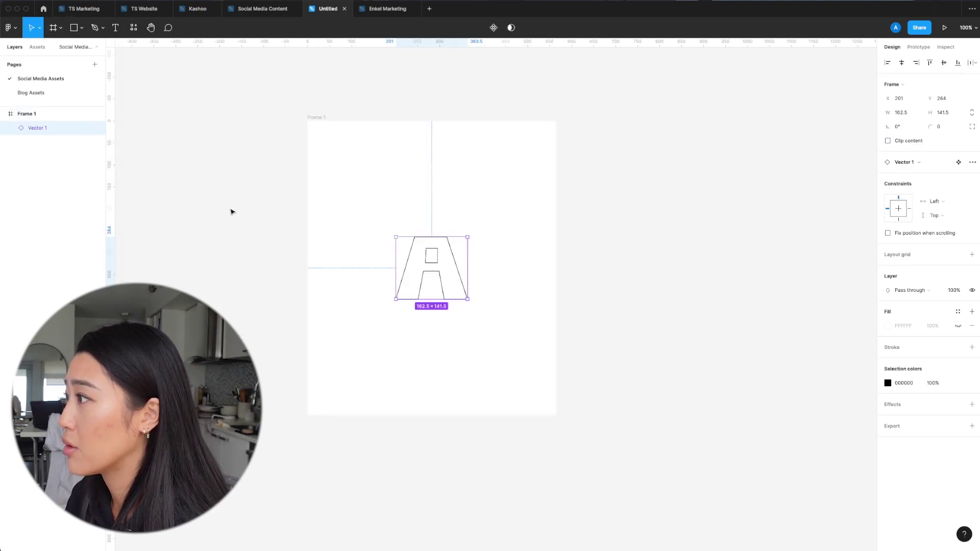
{"action": "left_click_drag", "start_coordinate": [446, 271], "coordinate": [440, 184]}
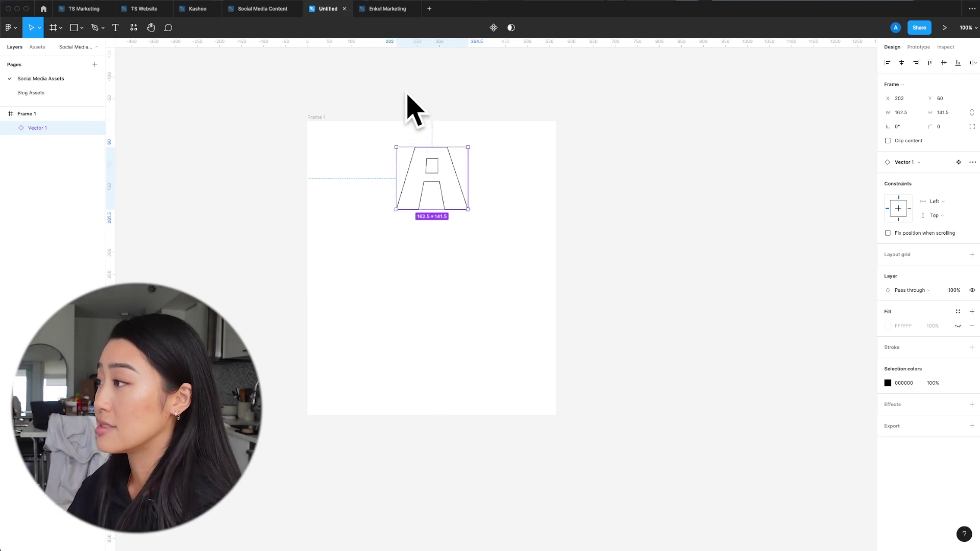
Inspect the main letter A component on the Blog Assets page and its entry under Frame 1 in the local assets.
{"action": "left_click", "coordinate": [33, 93]}
{"action": "scroll", "coordinate": [268, 220], "scroll_direction": "left", "scroll_amount": 7}
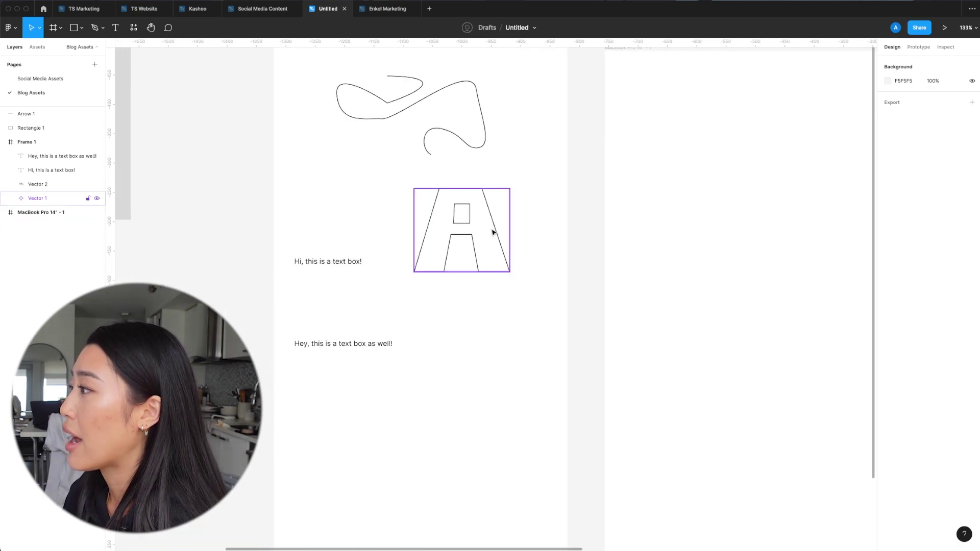
{"action": "left_click", "coordinate": [443, 229]}
{"action": "left_click", "coordinate": [38, 47]}
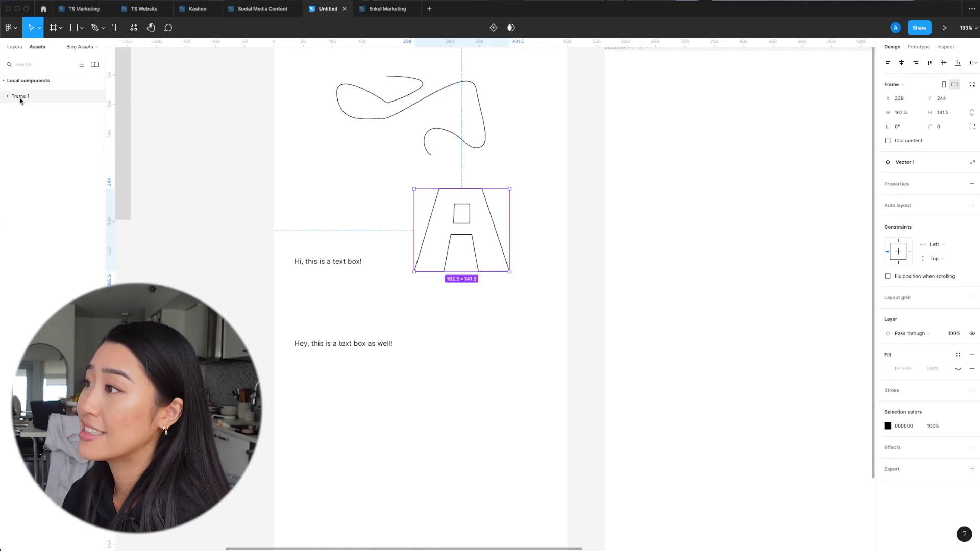
{"action": "left_click", "coordinate": [19, 96]}
{"action": "key", "text": "Escape"}
{"action": "left_click", "coordinate": [44, 124]}
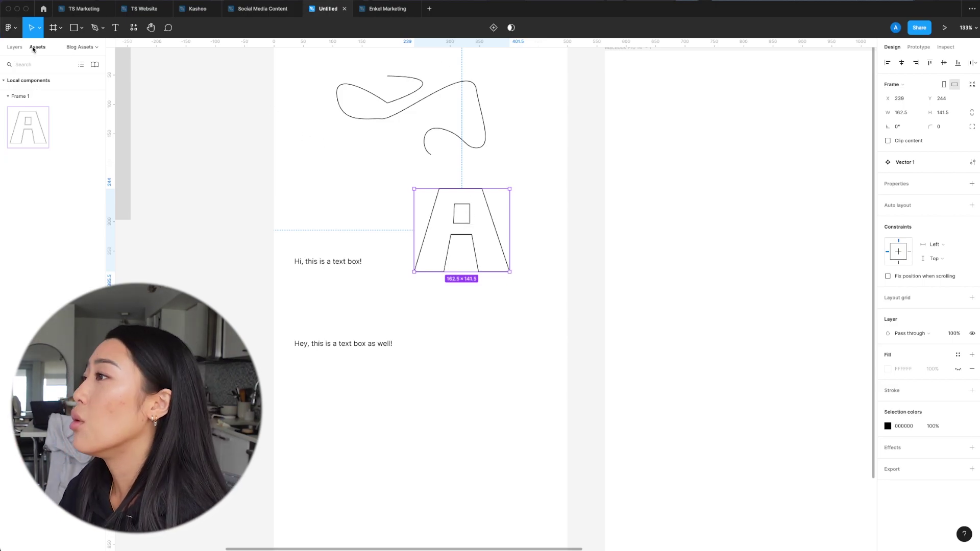
Detach the letter A instance in the Social Media Assets frame from its main component and shift it slightly.
{"action": "left_click", "coordinate": [14, 46]}
{"action": "left_click", "coordinate": [38, 79]}
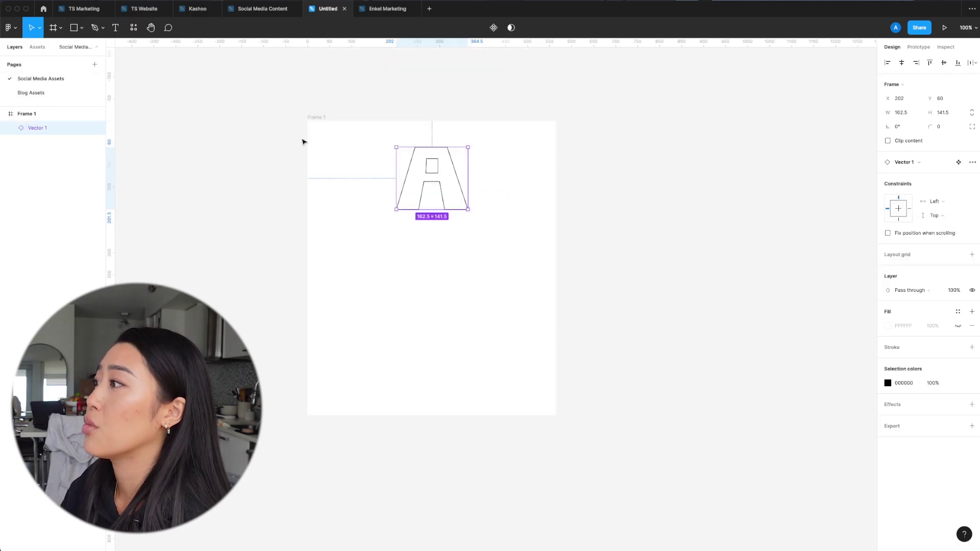
{"action": "right_click", "coordinate": [429, 181]}
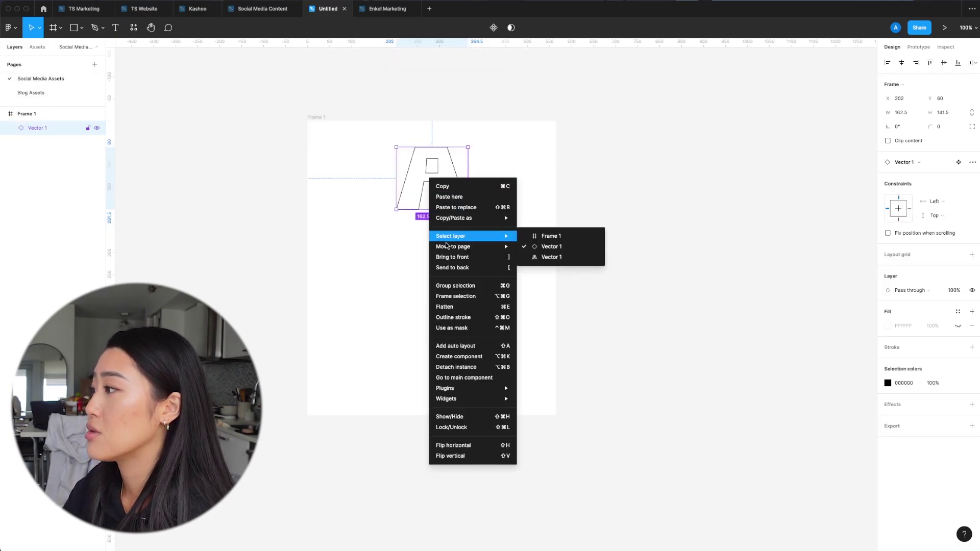
{"action": "left_click", "coordinate": [481, 367]}
{"action": "left_click", "coordinate": [715, 151]}
{"action": "left_click", "coordinate": [435, 171]}
{"action": "left_click", "coordinate": [434, 176]}
{"action": "left_click_drag", "start_coordinate": [427, 174], "coordinate": [432, 168]}
Return to the Blog Assets page and browse the recent and community plugins in the resources library.
{"action": "left_click", "coordinate": [30, 93]}
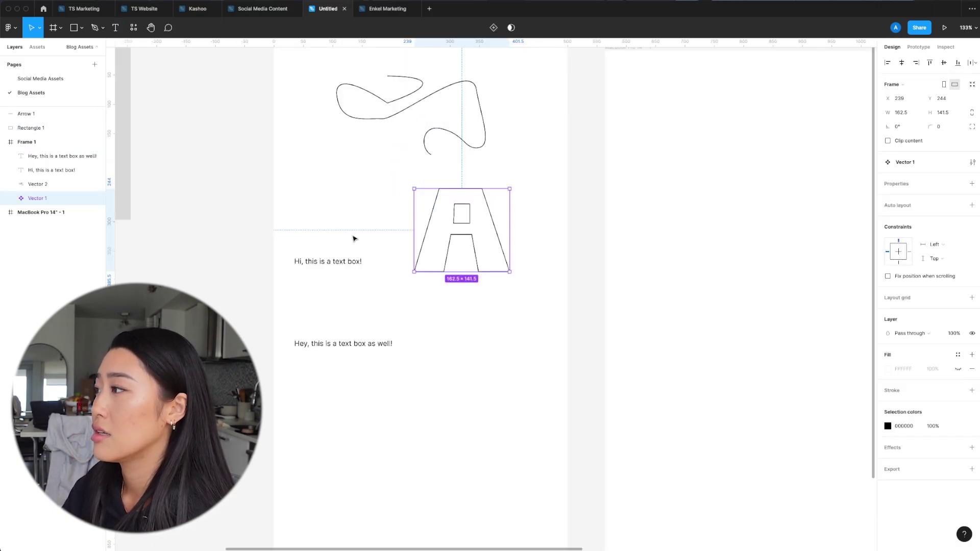
{"action": "left_click", "coordinate": [133, 28]}
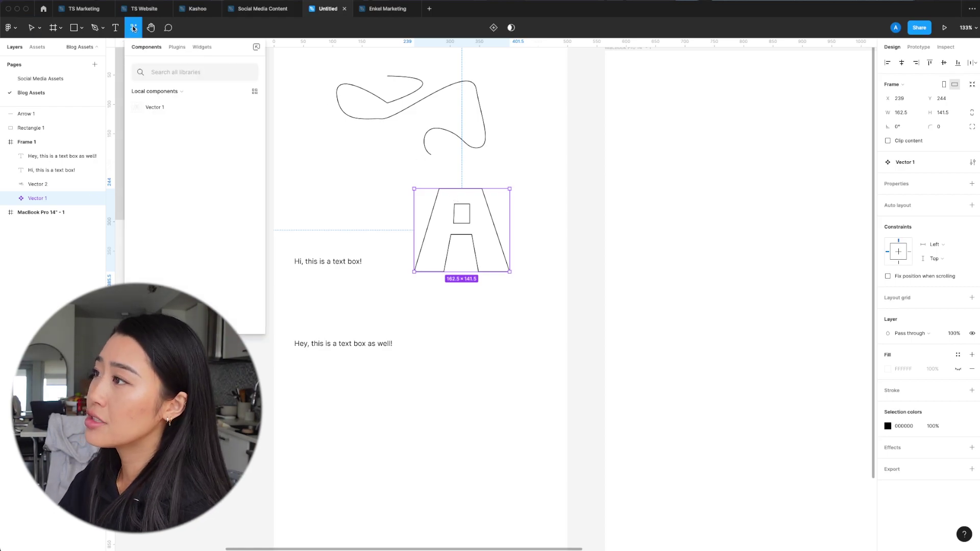
{"action": "left_click", "coordinate": [177, 47]}
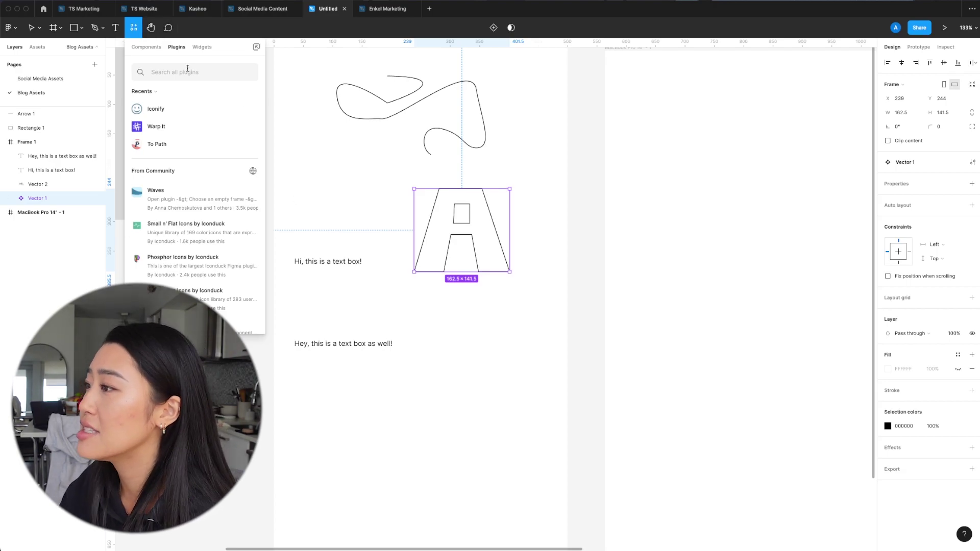
{"action": "scroll", "coordinate": [209, 238], "scroll_direction": "down", "scroll_amount": 6}
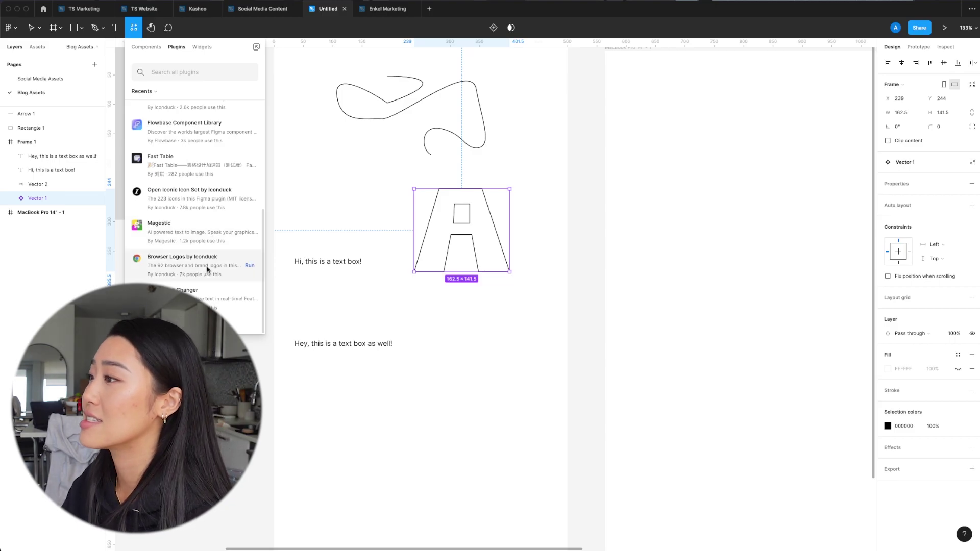
{"action": "left_click", "coordinate": [133, 28]}
Pan the Blog Assets canvas across Frame 1 and the MacBook Pro frame with the Hand tool.
{"action": "left_click", "coordinate": [151, 29]}
{"action": "left_click_drag", "start_coordinate": [444, 212], "coordinate": [424, 213]}
{"action": "left_click_drag", "start_coordinate": [259, 210], "coordinate": [554, 265]}
{"action": "left_click_drag", "start_coordinate": [339, 166], "coordinate": [602, 215]}
{"action": "left_click_drag", "start_coordinate": [608, 164], "coordinate": [282, 283]}
{"action": "scroll", "coordinate": [449, 56], "scroll_direction": "down", "scroll_amount": 4}
{"action": "scroll", "coordinate": [449, 57], "scroll_direction": "right", "scroll_amount": 4}
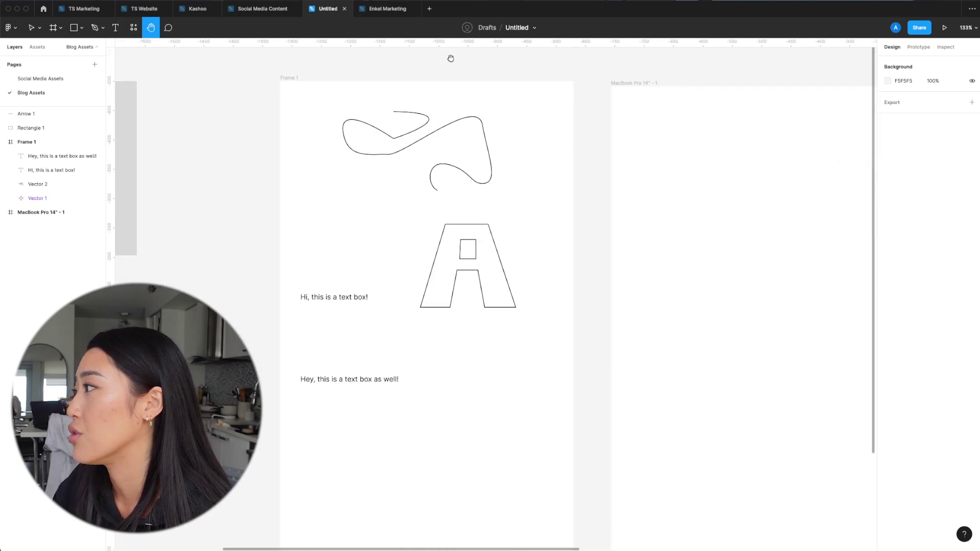
{"action": "scroll", "coordinate": [617, 221], "scroll_direction": "right", "scroll_amount": 8}
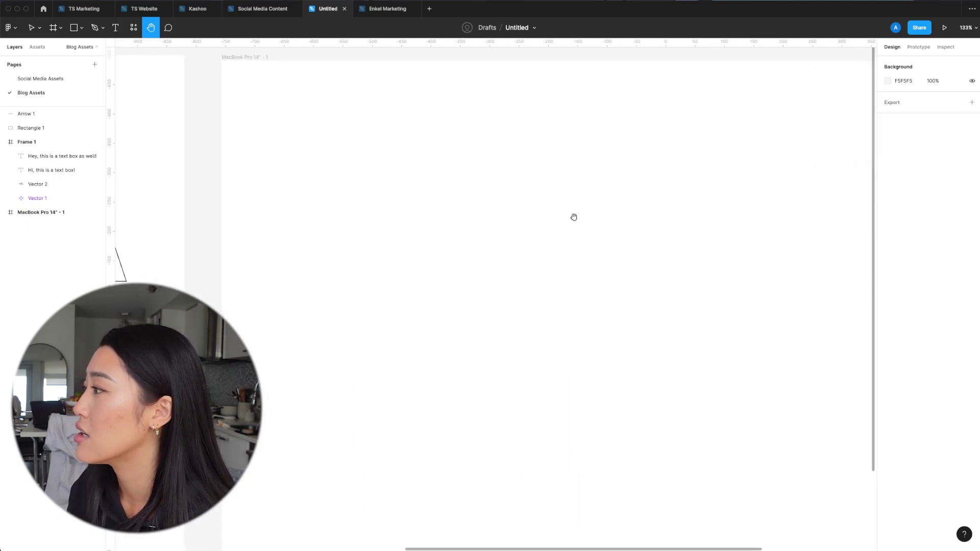
Zoom far out to survey the whole canvas, and zoom back in to about 17% around the frames.
{"action": "scroll", "coordinate": [573, 217], "scroll_direction": "down", "scroll_amount": 15}
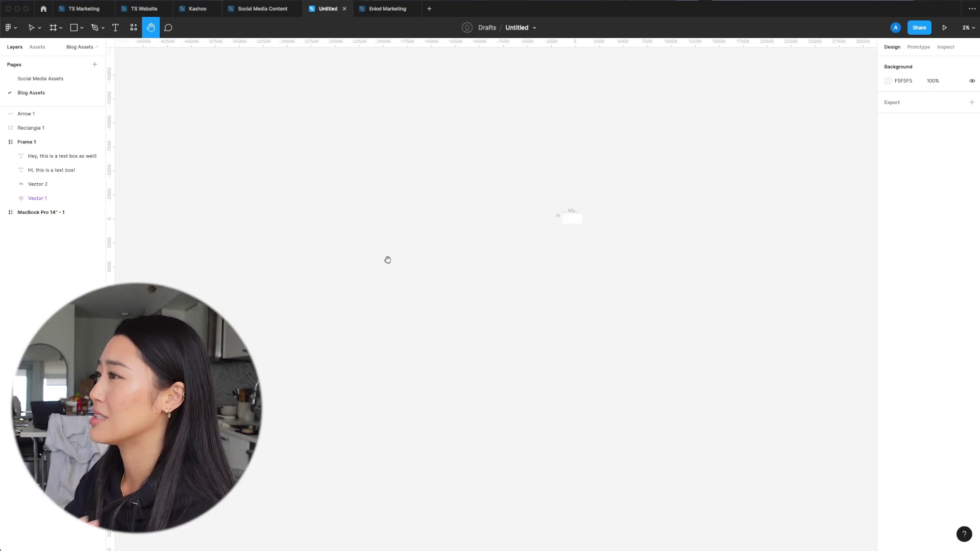
{"action": "scroll", "coordinate": [592, 249], "scroll_direction": "up", "scroll_amount": 6}
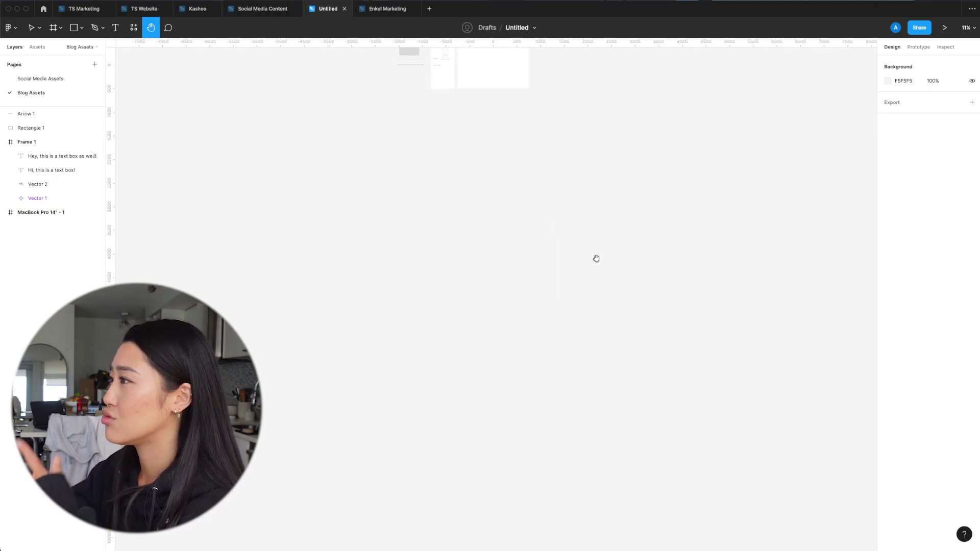
{"action": "scroll", "coordinate": [596, 258], "scroll_direction": "up", "scroll_amount": 5}
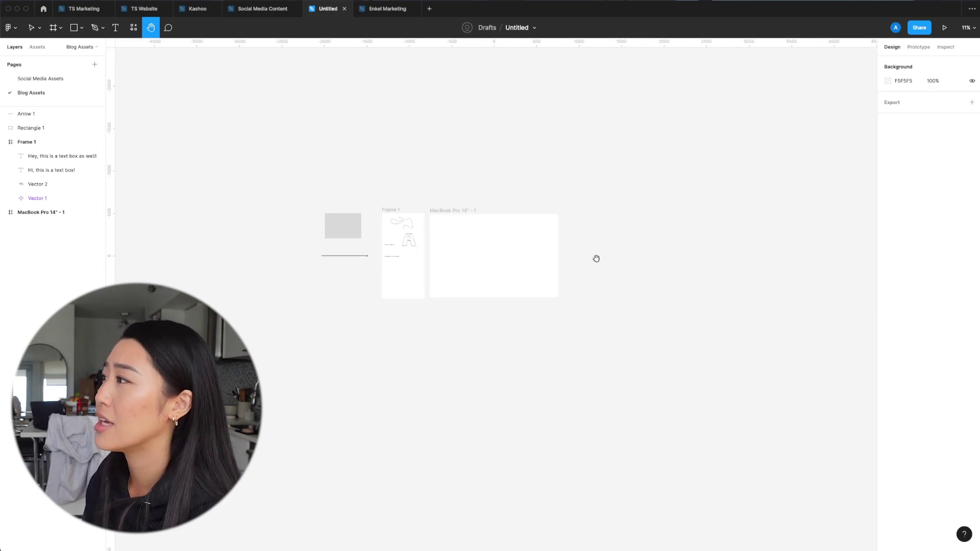
{"action": "scroll", "coordinate": [596, 258], "scroll_direction": "down", "scroll_amount": 5}
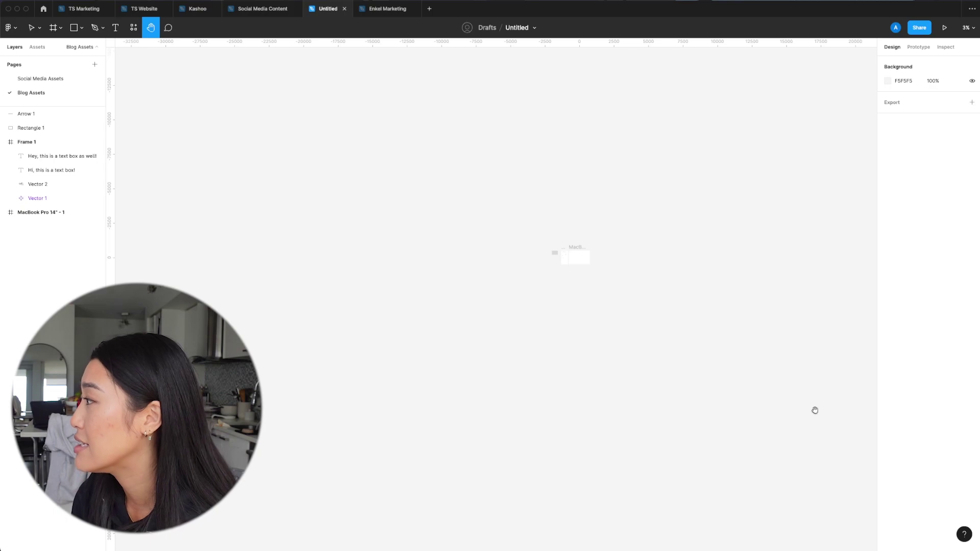
{"action": "scroll", "coordinate": [369, 260], "scroll_direction": "down", "scroll_amount": 2}
{"action": "scroll", "coordinate": [369, 260], "scroll_direction": "down", "scroll_amount": 2}
{"action": "scroll", "coordinate": [368, 260], "scroll_direction": "up", "scroll_amount": 5}
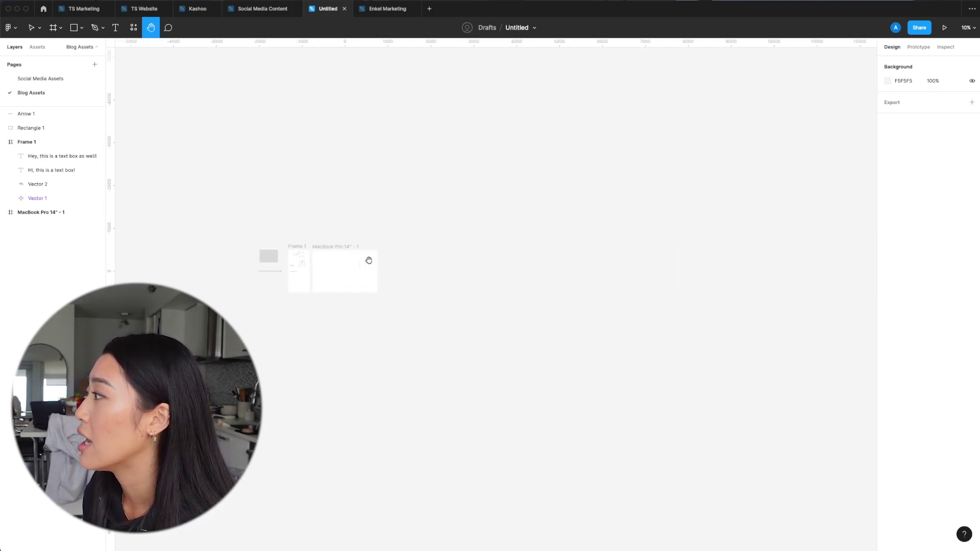
{"action": "scroll", "coordinate": [369, 260], "scroll_direction": "up", "scroll_amount": 6}
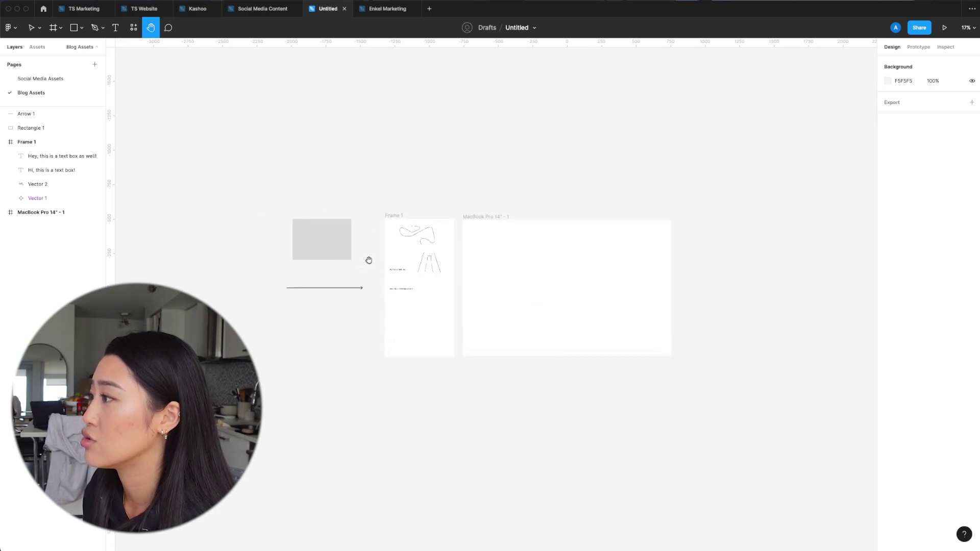
Zoom in to 63% and pan between the grey rectangle, the arrow and both frames with the Hand tool.
{"action": "left_click_drag", "start_coordinate": [470, 286], "coordinate": [179, 255]}
{"action": "left_click_drag", "start_coordinate": [321, 199], "coordinate": [598, 349]}
{"action": "left_click_drag", "start_coordinate": [265, 171], "coordinate": [481, 169]}
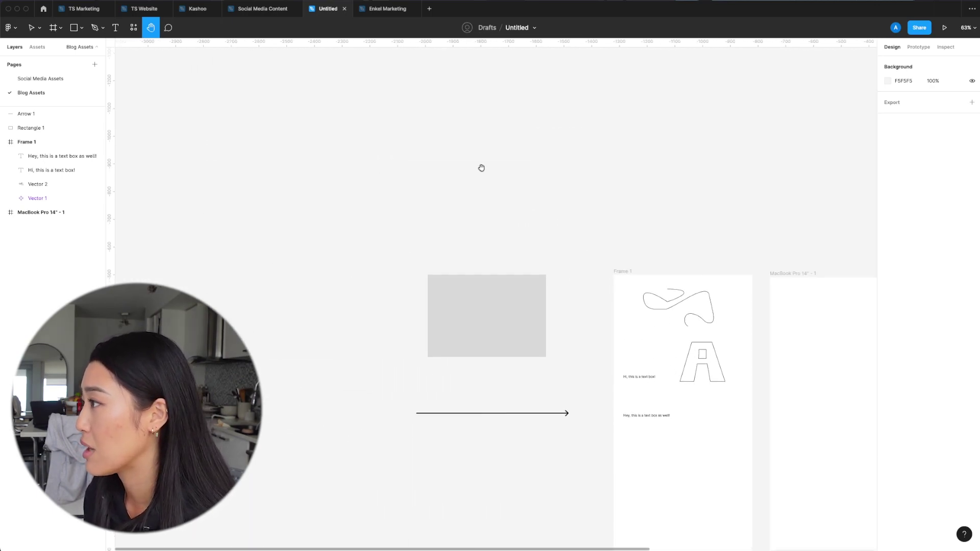
{"action": "left_click_drag", "start_coordinate": [488, 336], "coordinate": [350, 210]}
{"action": "left_click_drag", "start_coordinate": [458, 406], "coordinate": [325, 226]}
{"action": "left_click_drag", "start_coordinate": [488, 158], "coordinate": [481, 403]}
{"action": "left_click_drag", "start_coordinate": [676, 282], "coordinate": [501, 236]}
{"action": "left_click_drag", "start_coordinate": [524, 205], "coordinate": [654, 204]}
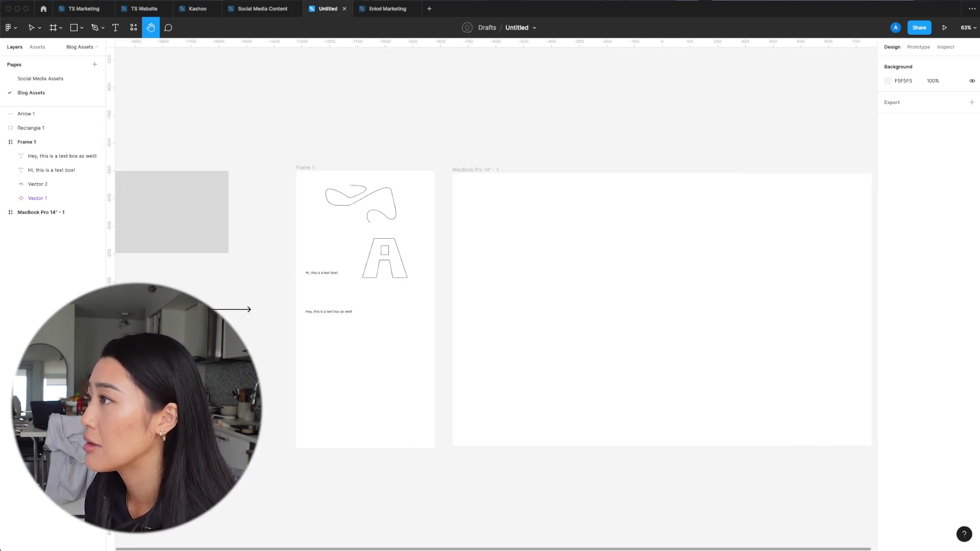
Switch to the Move tool and pan around the rectangle, arrow and frames with temporary hand panning.
{"action": "key", "text": "v"}
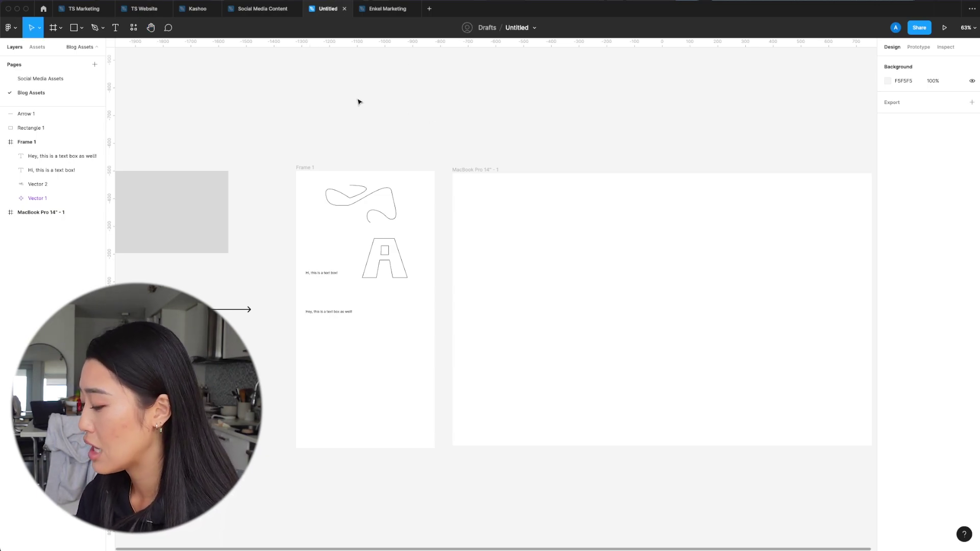
{"action": "left_click_drag", "start_coordinate": [369, 197], "coordinate": [492, 271]}
{"action": "scroll", "coordinate": [492, 272], "scroll_direction": "down", "scroll_amount": 10}
{"action": "scroll", "coordinate": [491, 271], "scroll_direction": "right", "scroll_amount": 4}
{"action": "scroll", "coordinate": [487, 225], "scroll_direction": "left", "scroll_amount": 4}
{"action": "scroll", "coordinate": [567, 254], "scroll_direction": "up", "scroll_amount": 5}
{"action": "scroll", "coordinate": [355, 146], "scroll_direction": "up", "scroll_amount": 6}
{"action": "scroll", "coordinate": [354, 146], "scroll_direction": "left", "scroll_amount": 5}
{"action": "scroll", "coordinate": [452, 203], "scroll_direction": "down", "scroll_amount": 8}
{"action": "scroll", "coordinate": [453, 204], "scroll_direction": "right", "scroll_amount": 4}
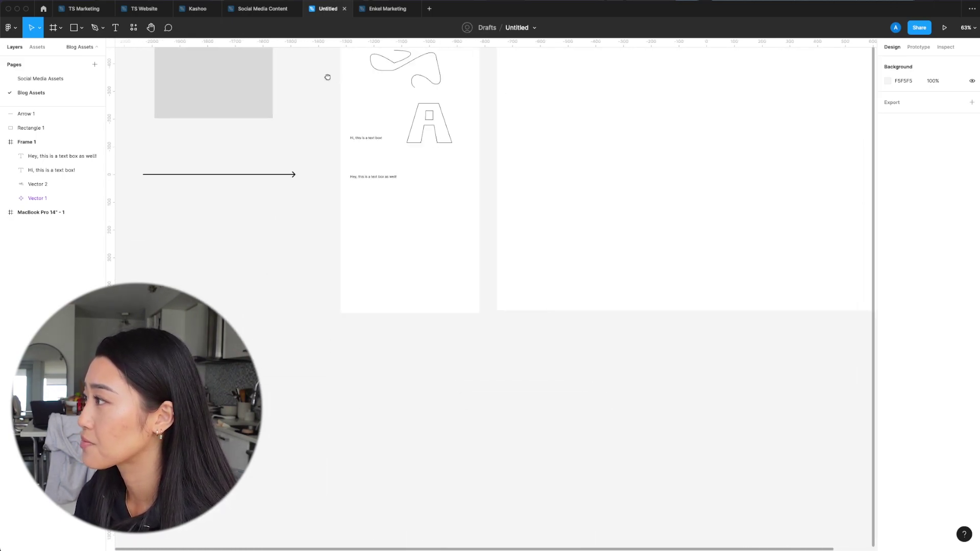
{"action": "scroll", "coordinate": [326, 77], "scroll_direction": "up", "scroll_amount": 4}
{"action": "scroll", "coordinate": [326, 76], "scroll_direction": "left", "scroll_amount": 4}
{"action": "scroll", "coordinate": [421, 203], "scroll_direction": "up", "scroll_amount": 1}
{"action": "scroll", "coordinate": [421, 203], "scroll_direction": "left", "scroll_amount": 1}
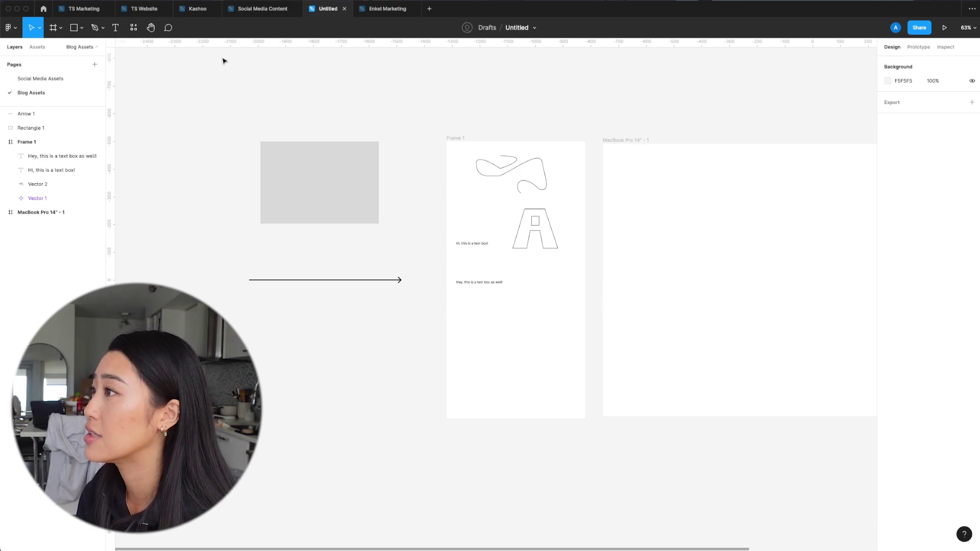
Pan the canvas once more with the Hand tool and switch back to the Move tool.
{"action": "left_click", "coordinate": [151, 27]}
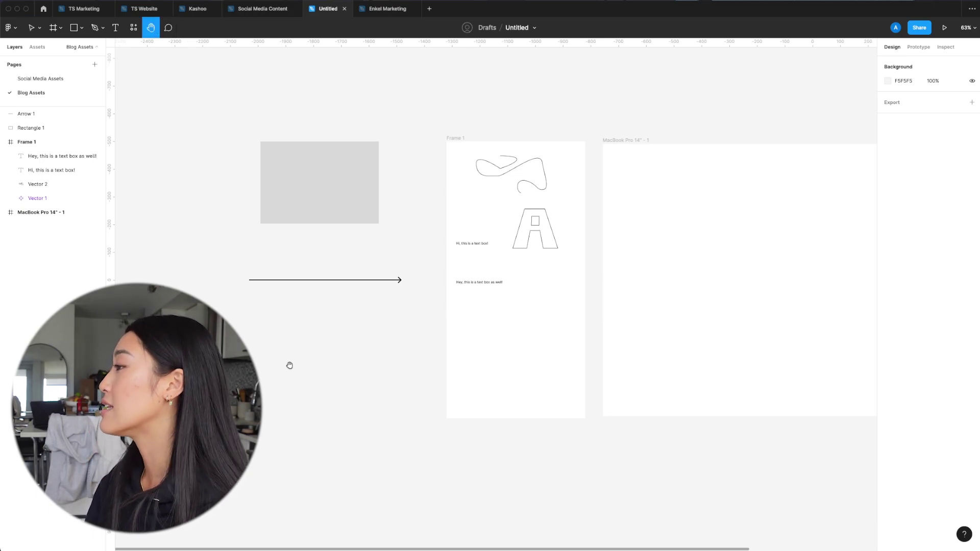
{"action": "scroll", "coordinate": [415, 339], "scroll_direction": "right", "scroll_amount": 4}
{"action": "scroll", "coordinate": [547, 179], "scroll_direction": "up", "scroll_amount": 6}
{"action": "scroll", "coordinate": [546, 179], "scroll_direction": "left", "scroll_amount": 3}
{"action": "scroll", "coordinate": [544, 178], "scroll_direction": "down", "scroll_amount": 6}
{"action": "scroll", "coordinate": [544, 178], "scroll_direction": "right", "scroll_amount": 1}
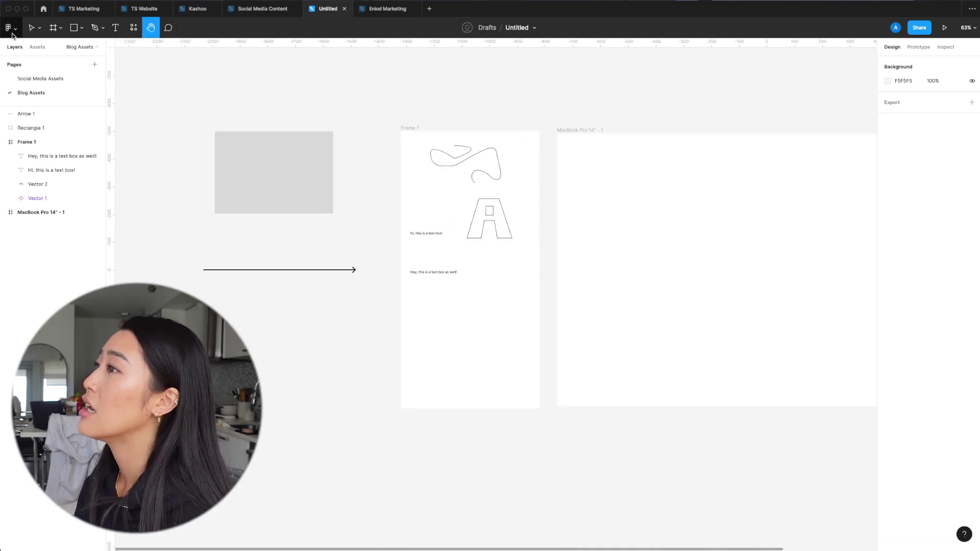
{"action": "left_click", "coordinate": [31, 27]}
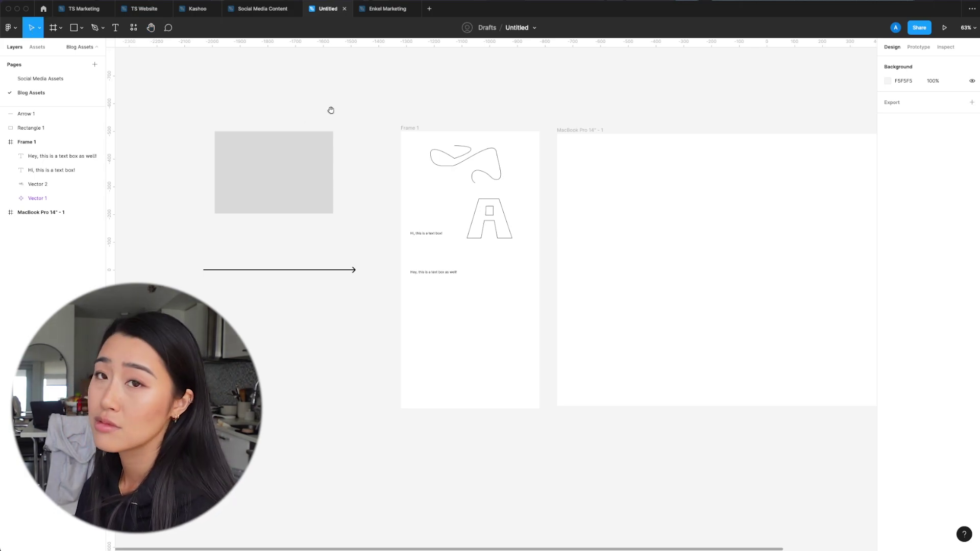
Add the comment "This A is super ugly" beside the letter A in Frame 1.
{"action": "scroll", "coordinate": [684, 183], "scroll_direction": "right", "scroll_amount": 13}
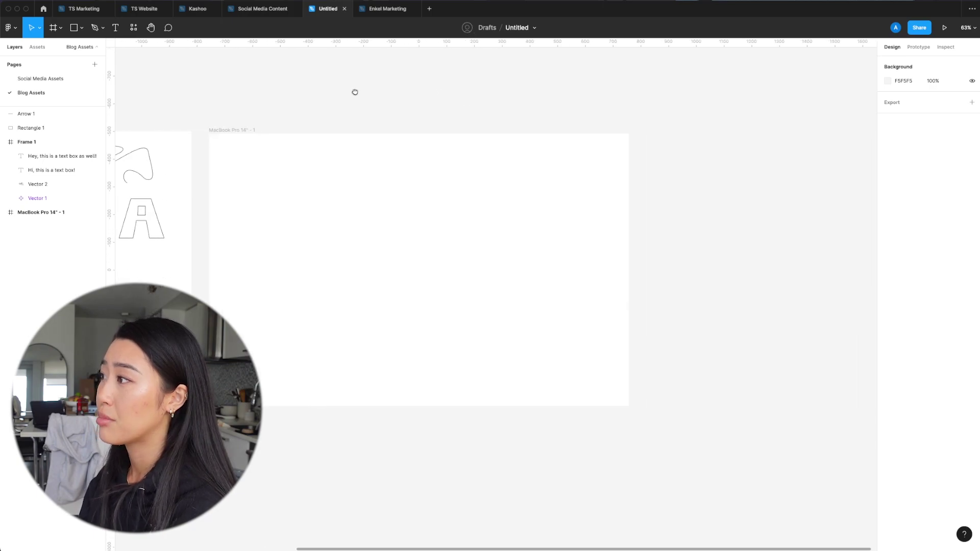
{"action": "scroll", "coordinate": [577, 157], "scroll_direction": "right", "scroll_amount": 3}
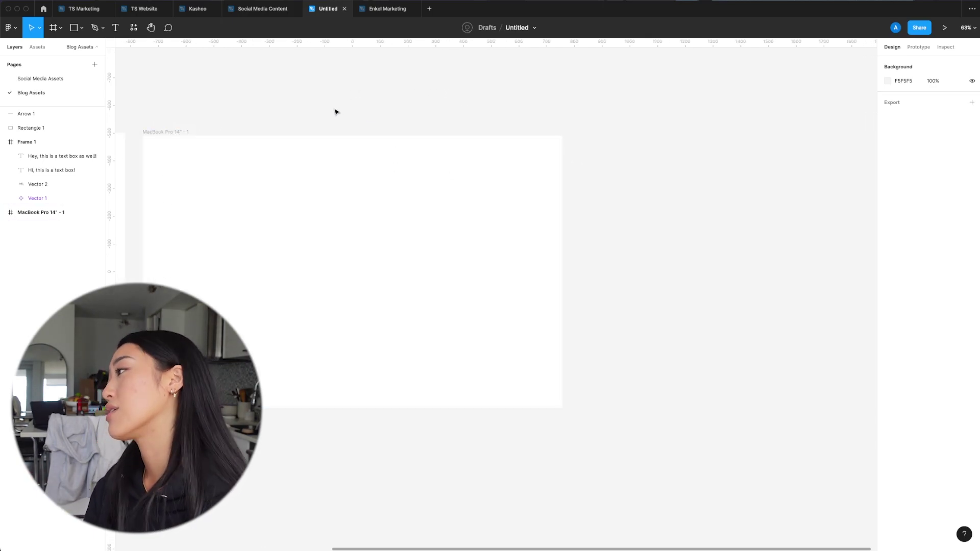
{"action": "left_click_drag", "start_coordinate": [322, 109], "coordinate": [615, 132]}
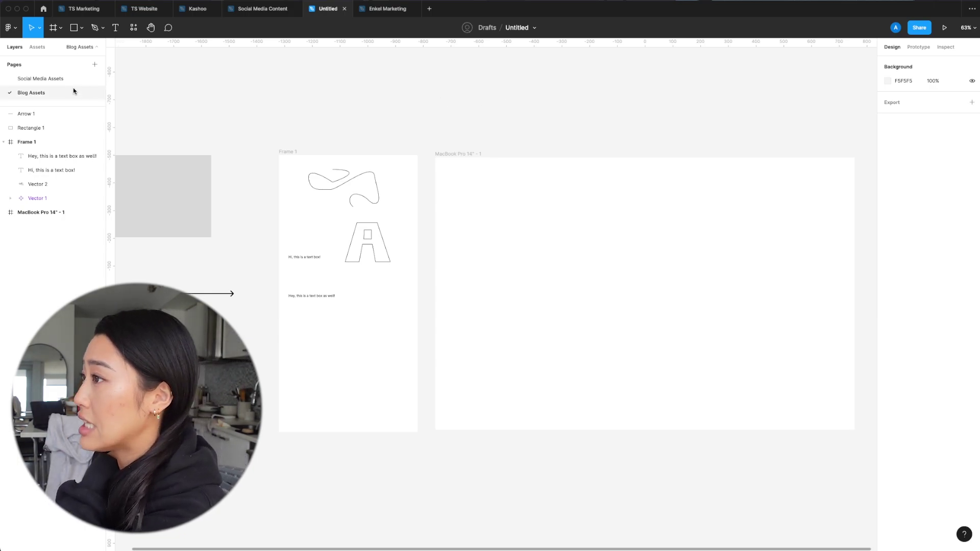
{"action": "left_click", "coordinate": [167, 27]}
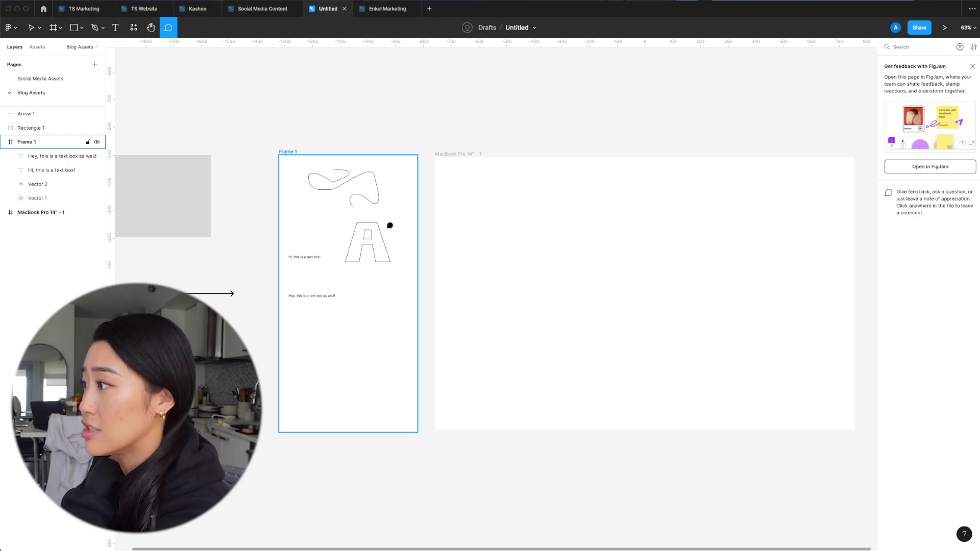
{"action": "left_click", "coordinate": [384, 226]}
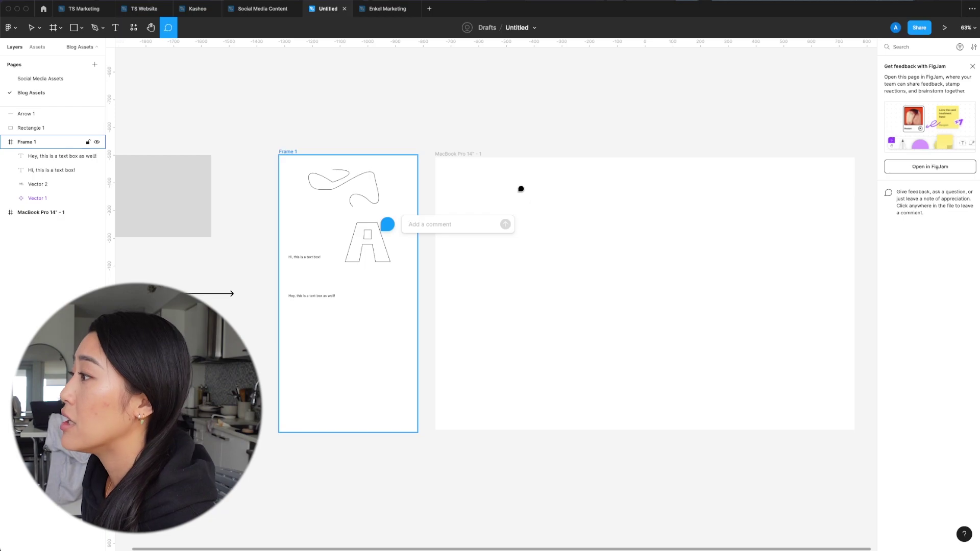
{"action": "type", "text": "This A is super"}
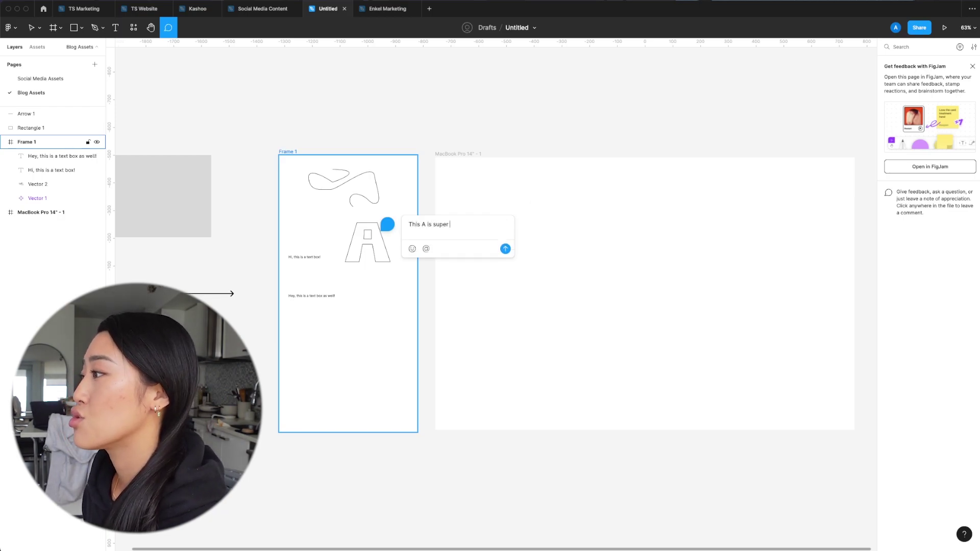
{"action": "type", "text": " ugly"}
{"action": "key", "text": "Return"}
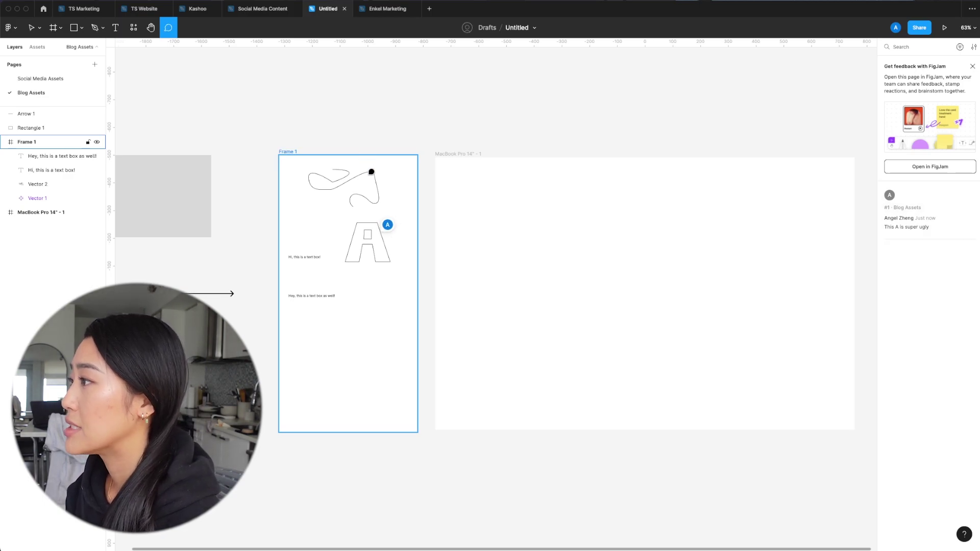
Start empty comments on the MacBook Pro frame, the blank canvas and the curve in Frame 1, and discard each one.
{"action": "left_click", "coordinate": [527, 192]}
{"action": "key", "text": "Escape"}
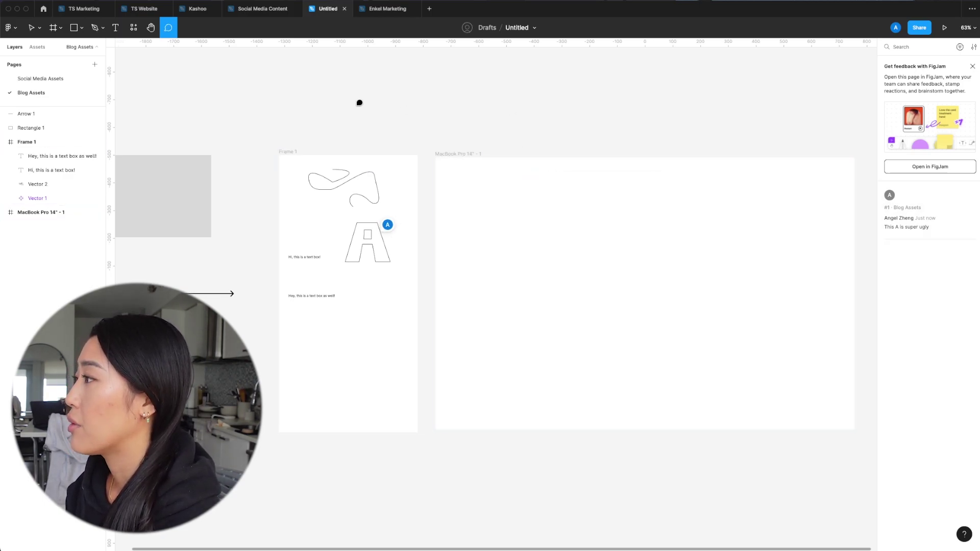
{"action": "left_click", "coordinate": [514, 205]}
{"action": "key", "text": "Escape"}
{"action": "left_click", "coordinate": [337, 83]}
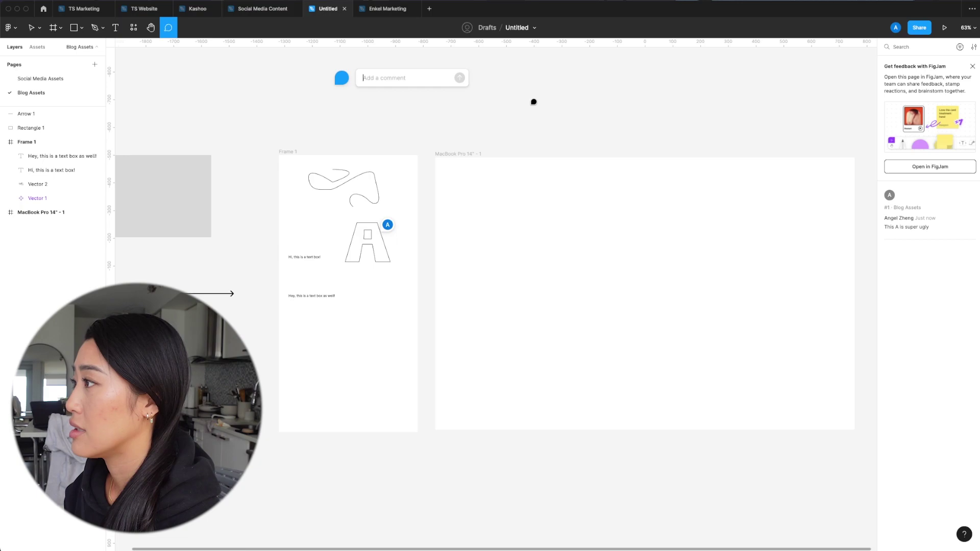
{"action": "key", "text": "Escape"}
{"action": "left_click", "coordinate": [328, 180]}
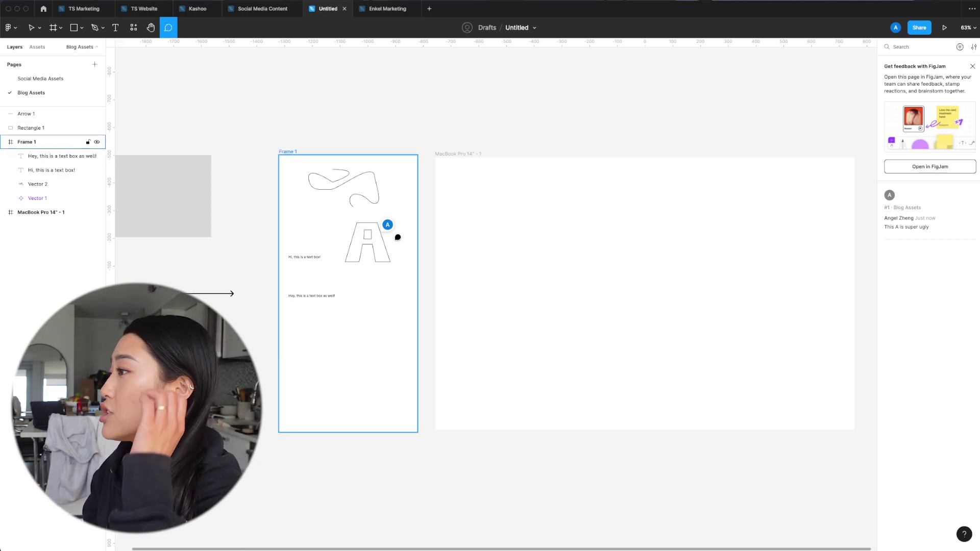
Leave the Comment tool, preview the comment beside the letter A, then delete the letter A component and undo the deletion.
{"action": "scroll", "coordinate": [395, 235], "scroll_direction": "up", "scroll_amount": 5}
{"action": "key", "text": "Escape"}
{"action": "mouse_move", "coordinate": [384, 223]}
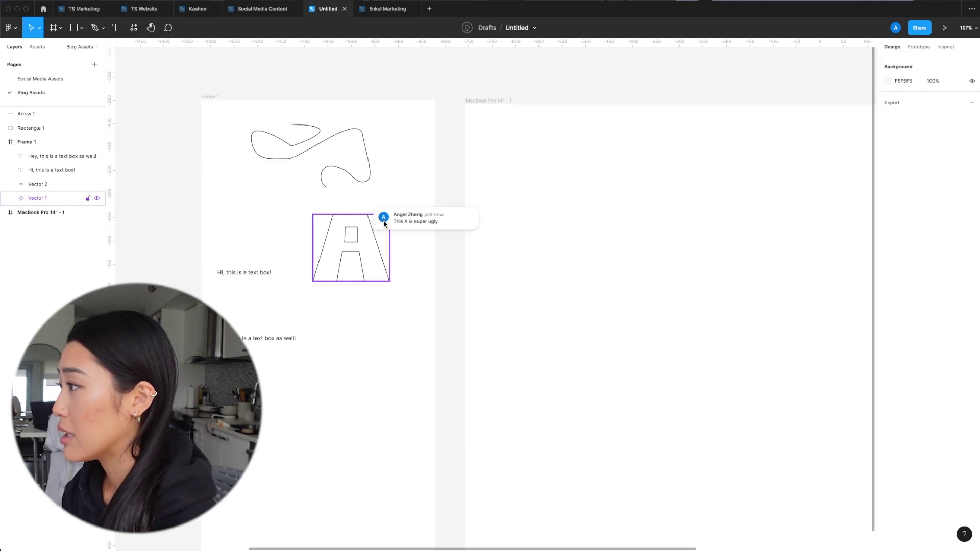
{"action": "left_click", "coordinate": [368, 236]}
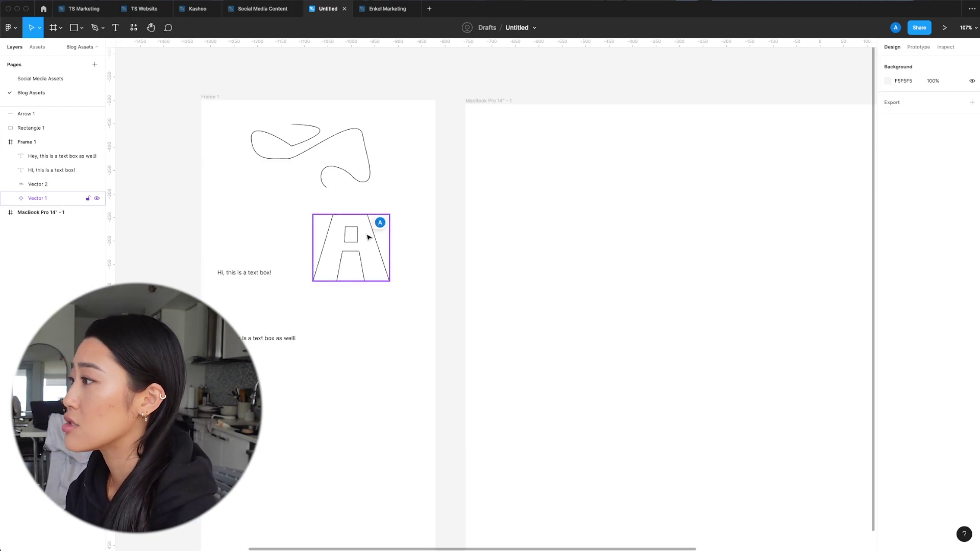
{"action": "key", "text": "Delete"}
{"action": "mouse_move", "coordinate": [383, 217]}
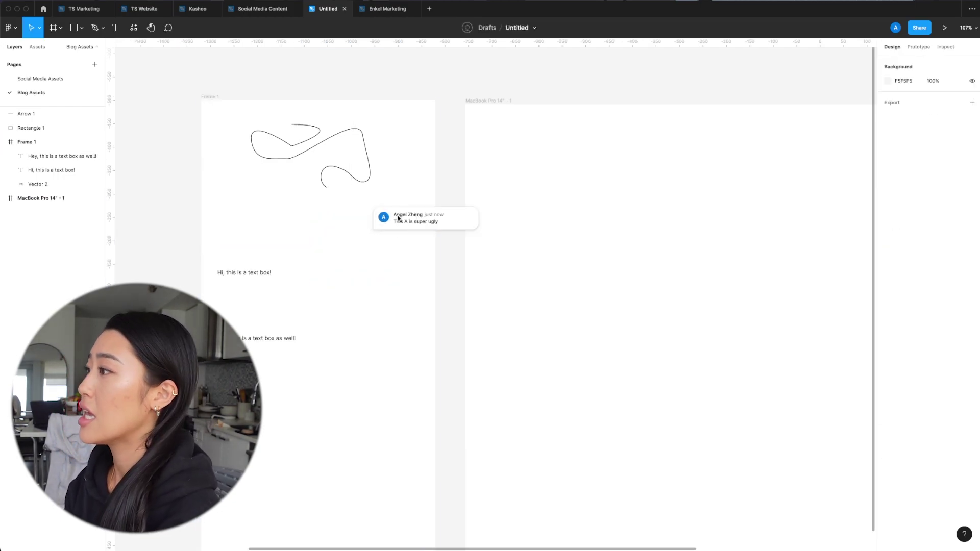
{"action": "key", "text": "ctrl+z"}
Open the comment thread beside the letter A, mark it as resolved, and clear the selection.
{"action": "left_click", "coordinate": [385, 216]}
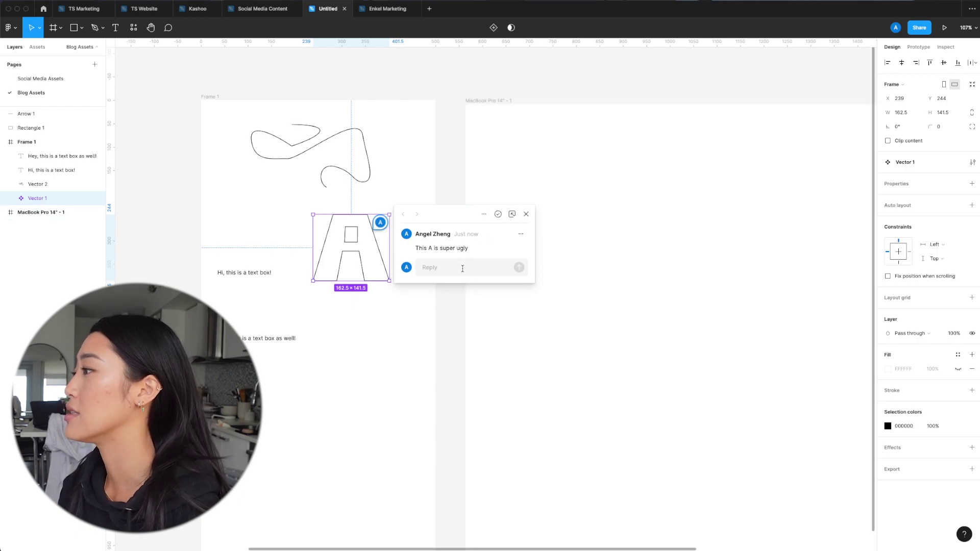
{"action": "left_click", "coordinate": [497, 215]}
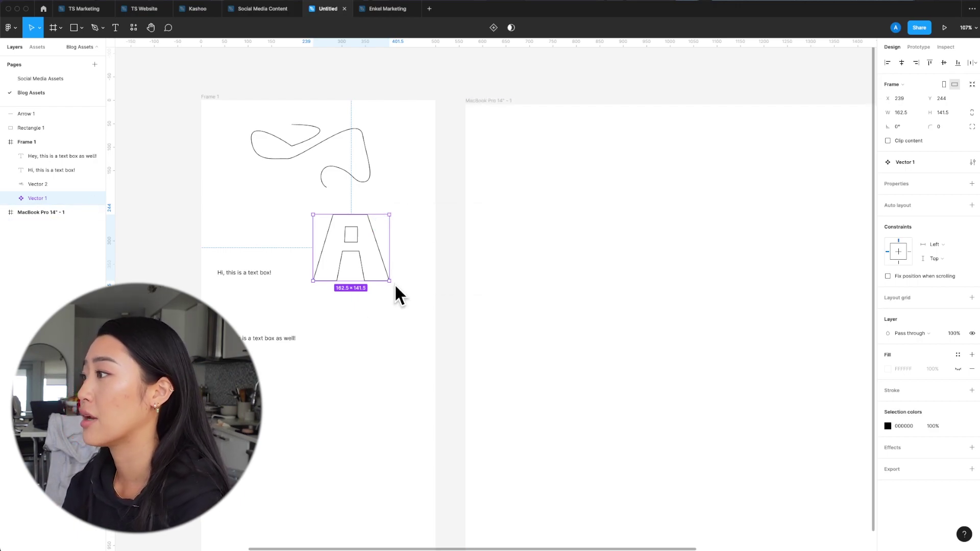
{"action": "left_click", "coordinate": [389, 187]}
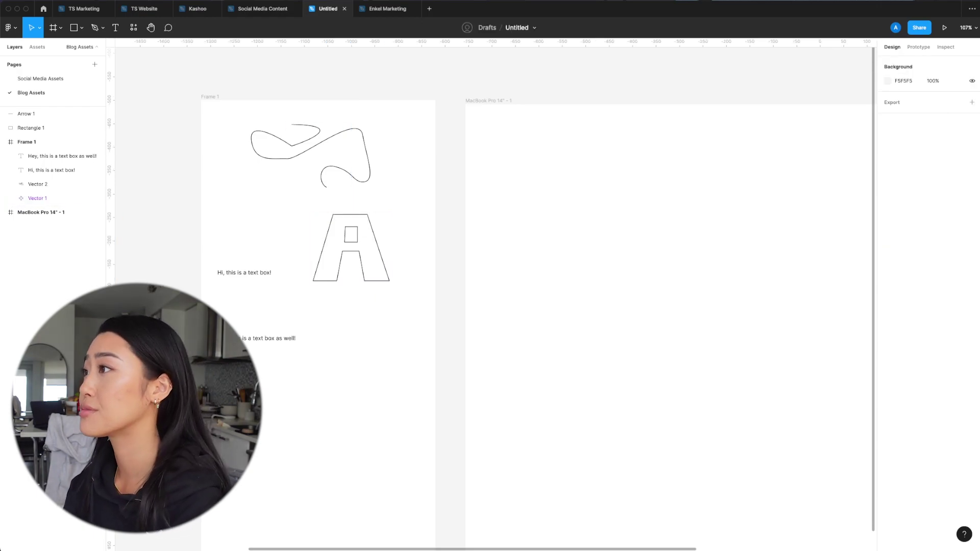
Select Frame 1 and set its corner radius to 10.
{"action": "scroll", "coordinate": [572, 380], "scroll_direction": "down", "scroll_amount": 5}
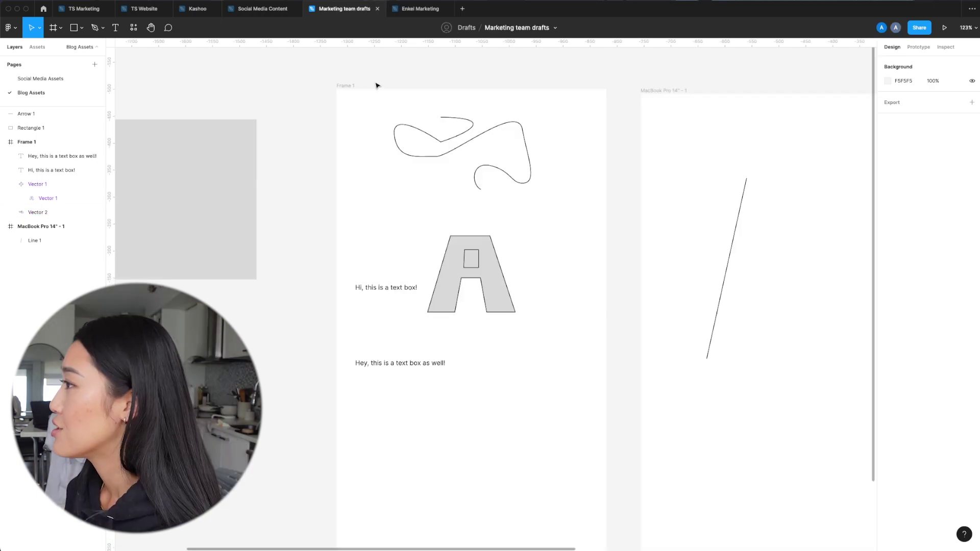
{"action": "left_click", "coordinate": [347, 86]}
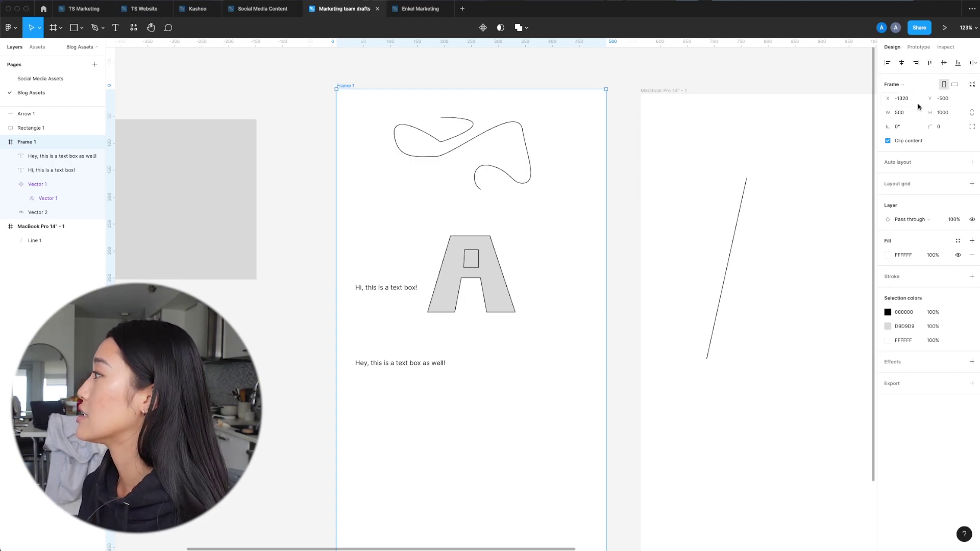
{"action": "left_click", "coordinate": [947, 128]}
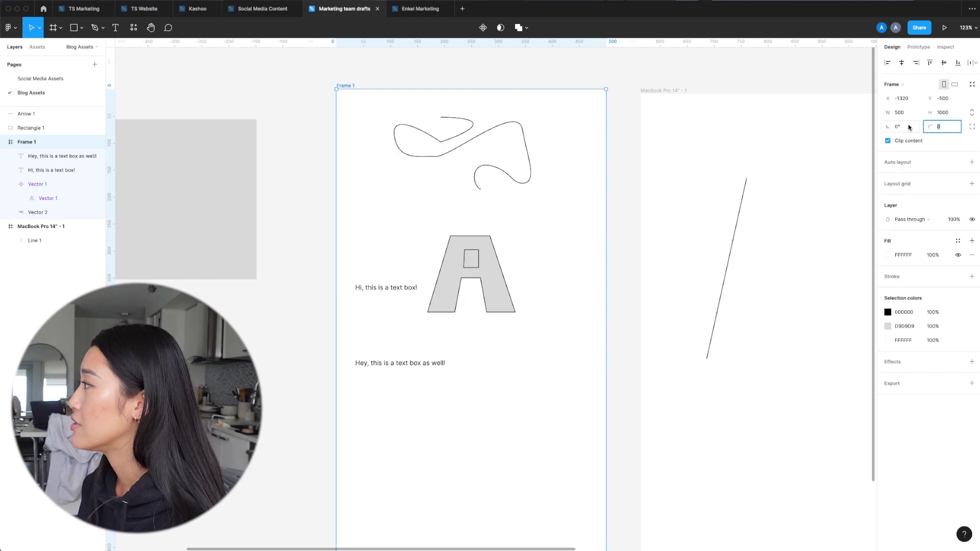
{"action": "type", "text": "10"}
{"action": "key", "text": "Return"}
Set Frame 1's corner radius to 100, deselect the frame, and inspect its rounded corners.
{"action": "left_click", "coordinate": [921, 126]}
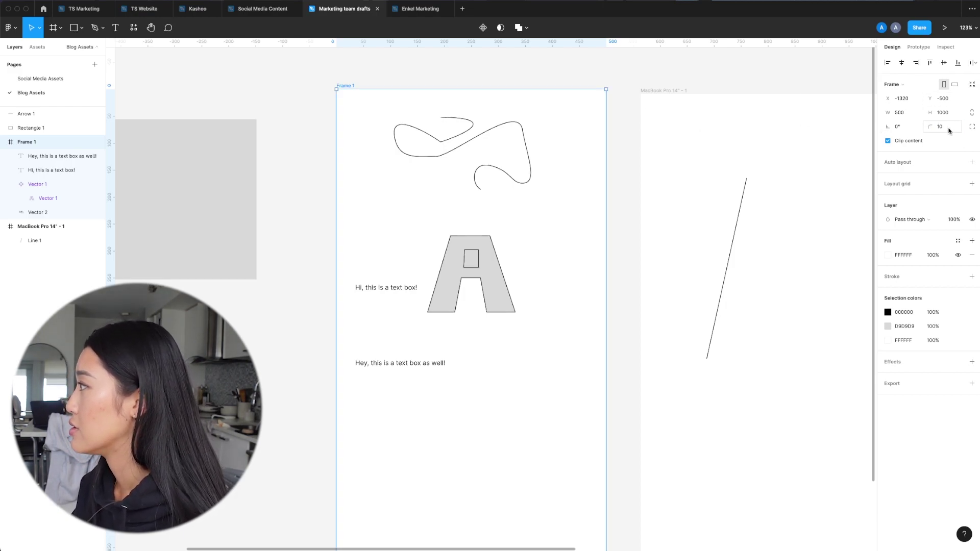
{"action": "type", "text": "100"}
{"action": "key", "text": "Return"}
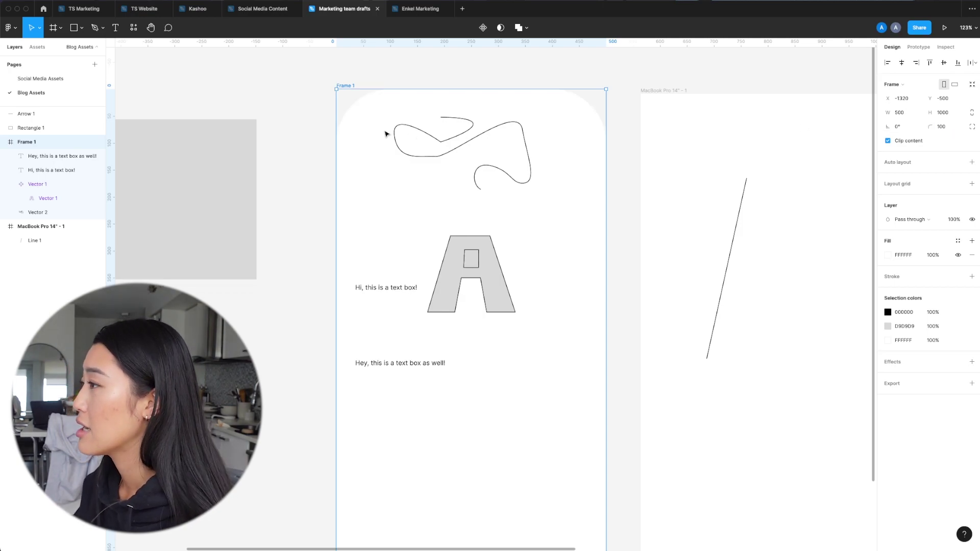
{"action": "left_click", "coordinate": [421, 72]}
{"action": "scroll", "coordinate": [440, 161], "scroll_direction": "down", "scroll_amount": 5}
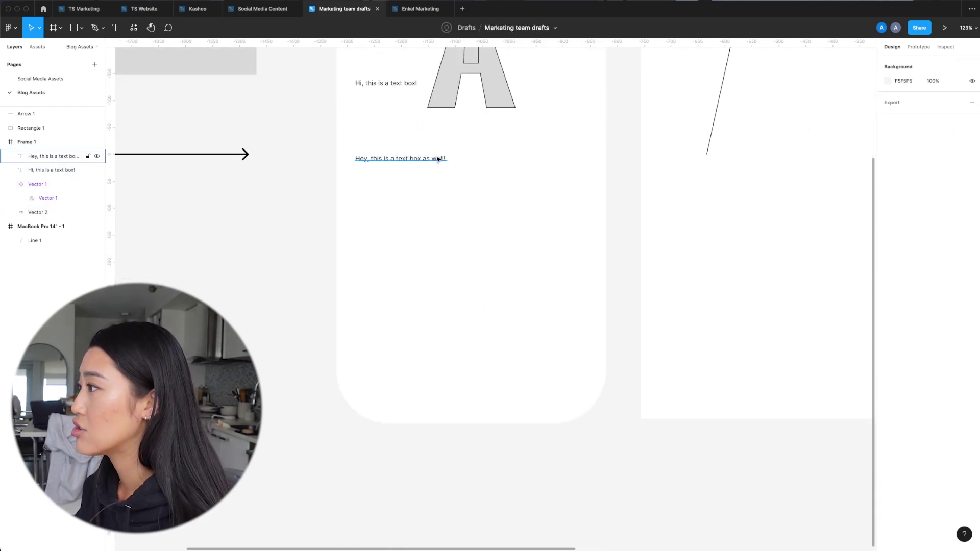
{"action": "scroll", "coordinate": [439, 162], "scroll_direction": "down", "scroll_amount": 6}
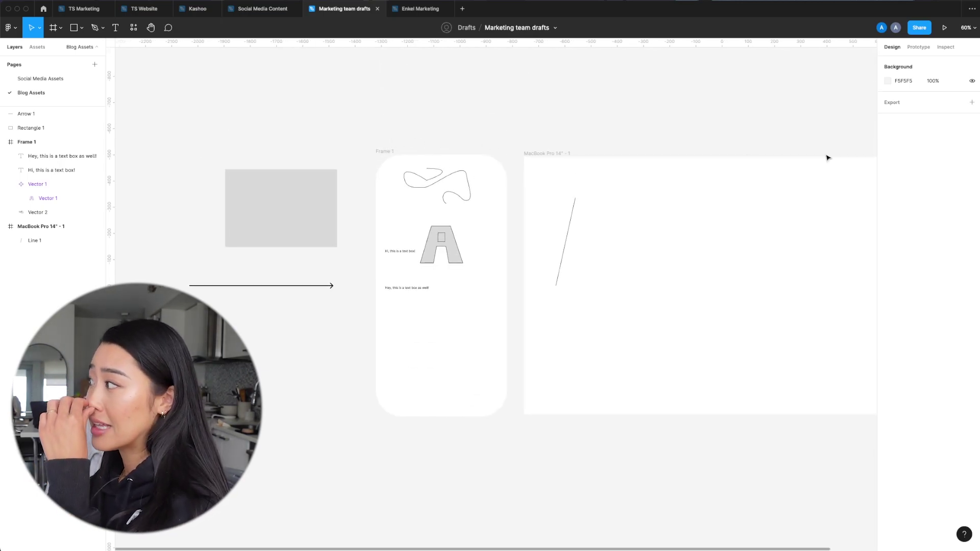
{"action": "left_click", "coordinate": [391, 152]}
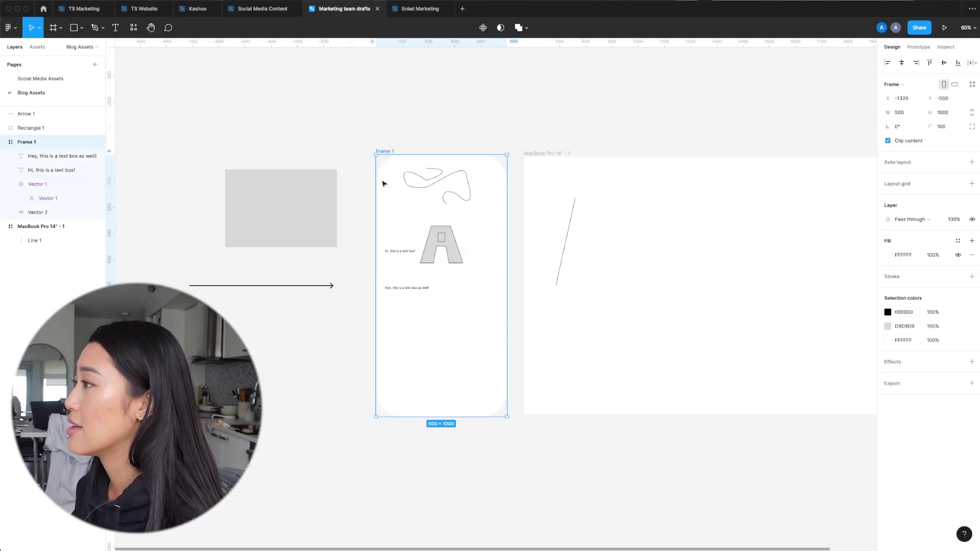
{"action": "scroll", "coordinate": [398, 164], "scroll_direction": "up", "scroll_amount": 3}
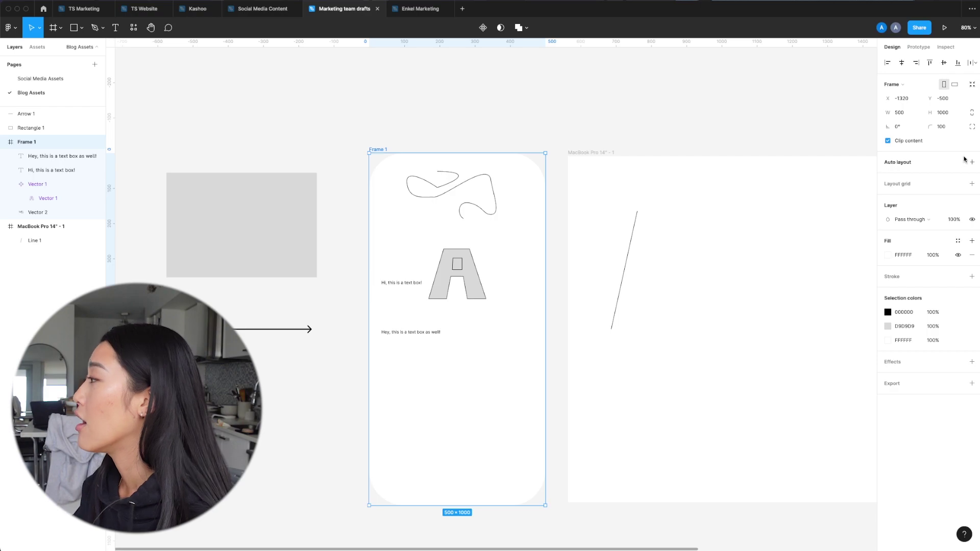
{"action": "left_click", "coordinate": [507, 100]}
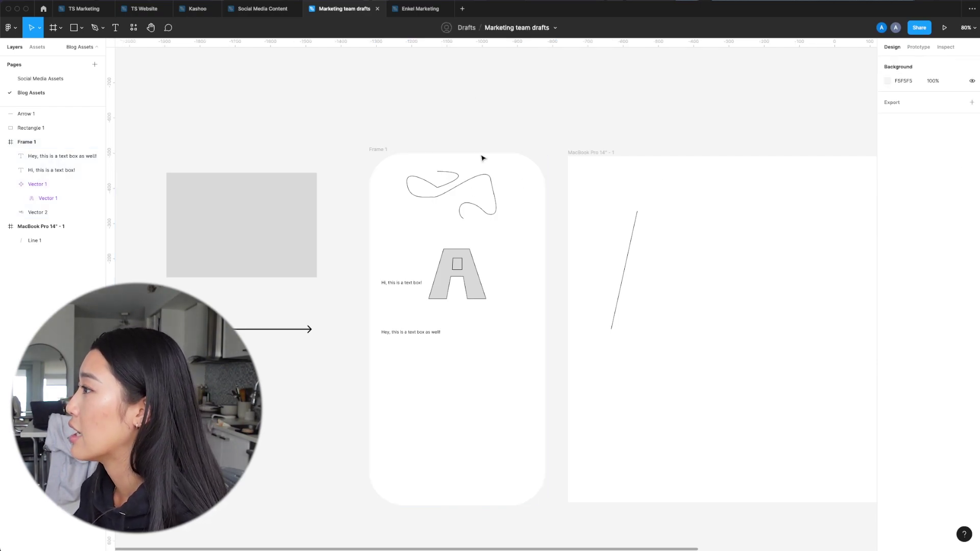
Set Frame 1's layer opacity to 0% and undo the change.
{"action": "left_click", "coordinate": [377, 150]}
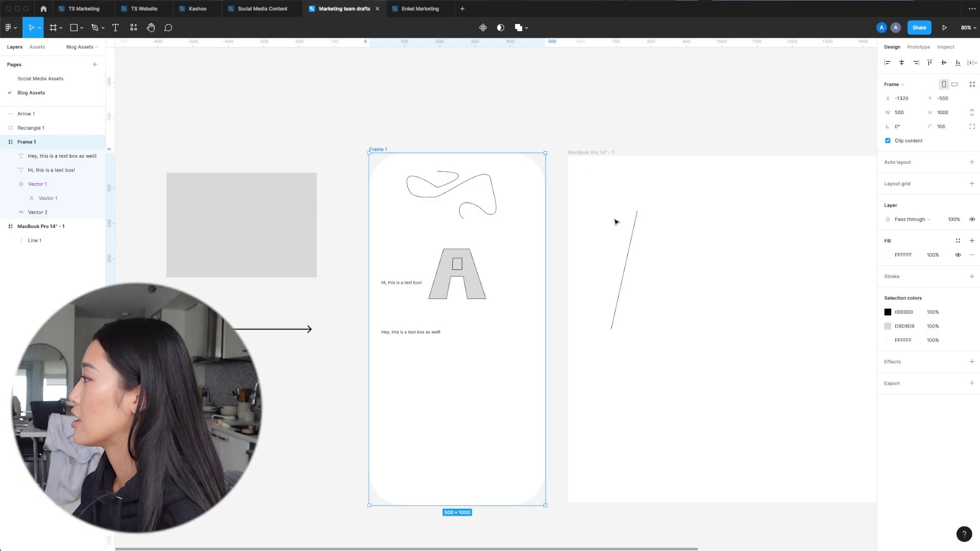
{"action": "left_click", "coordinate": [953, 220]}
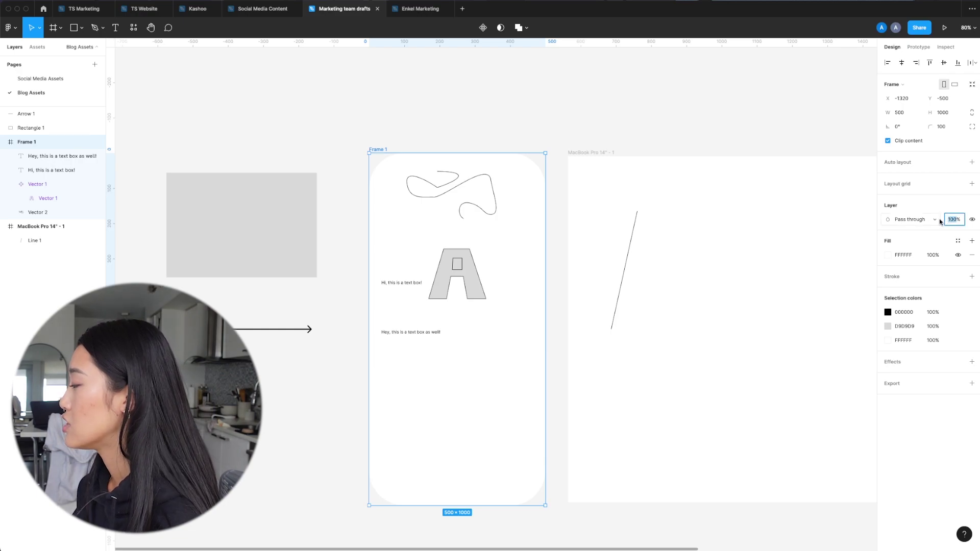
{"action": "type", "text": "0"}
{"action": "key", "text": "Return"}
{"action": "key", "text": "super+z"}
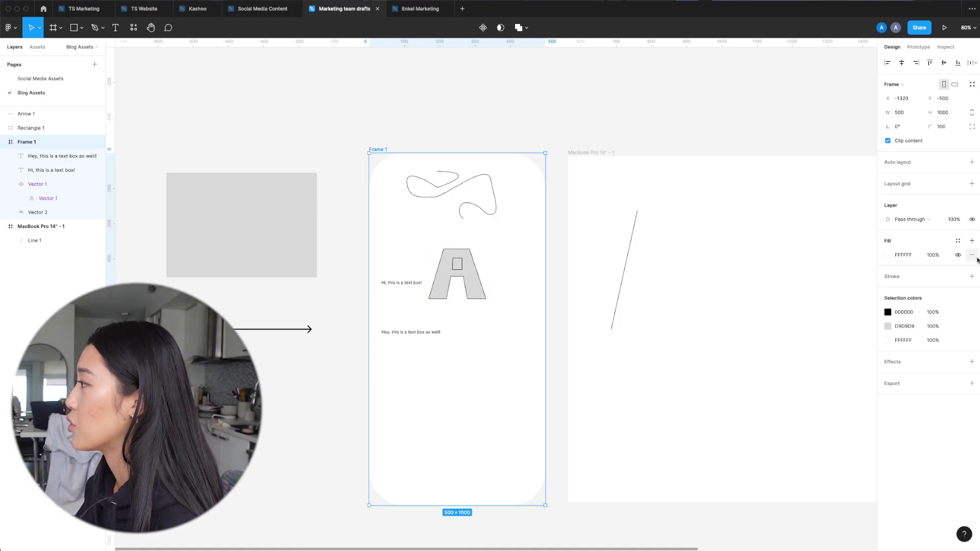
Open Frame 1's fill colour picker, try several solid colours, and return the fill to white FFFFFF.
{"action": "left_click", "coordinate": [907, 257]}
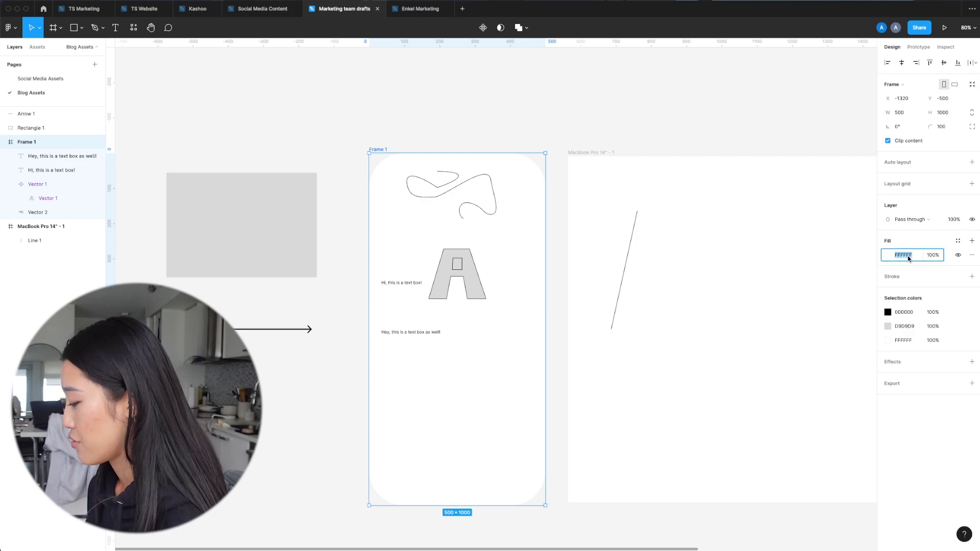
{"action": "left_click", "coordinate": [888, 254]}
{"action": "left_click", "coordinate": [799, 312]}
{"action": "left_click", "coordinate": [829, 275]}
{"action": "left_click", "coordinate": [794, 276]}
{"action": "left_click", "coordinate": [812, 305]}
{"action": "left_click", "coordinate": [814, 291]}
{"action": "left_click_drag", "start_coordinate": [800, 288], "coordinate": [761, 270]}
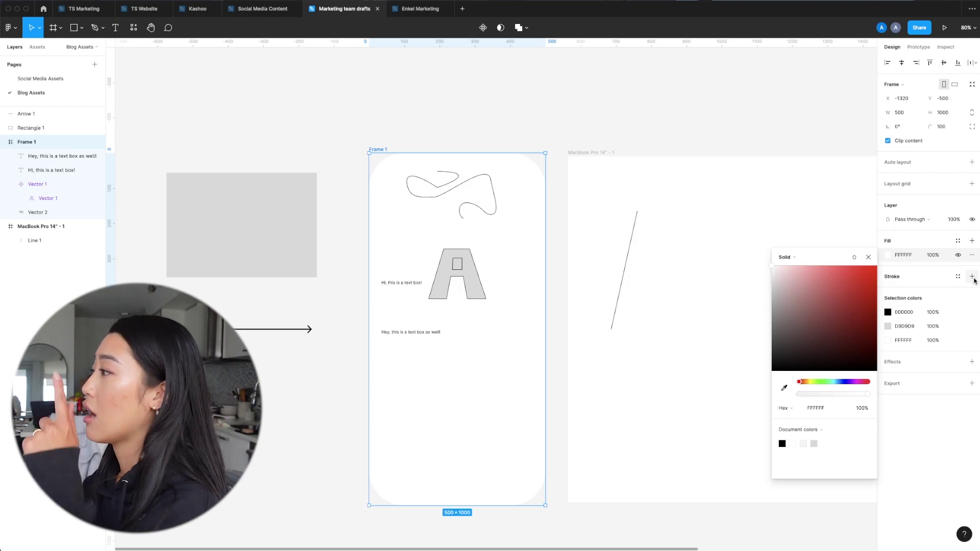
Add a black 000000 inside stroke of weight 1 to Frame 1, close the colour picker, remove the stroke, and add it again.
{"action": "left_click", "coordinate": [973, 277]}
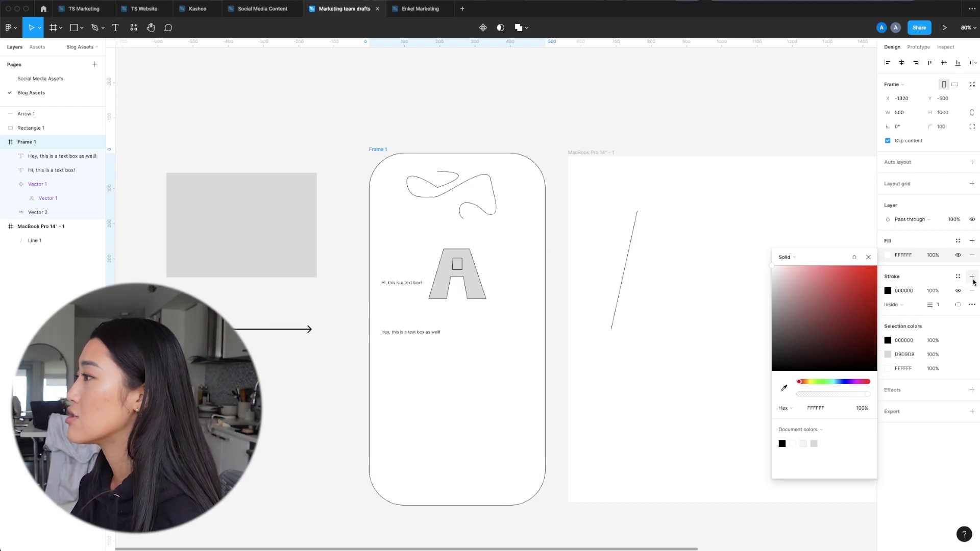
{"action": "left_click", "coordinate": [870, 256]}
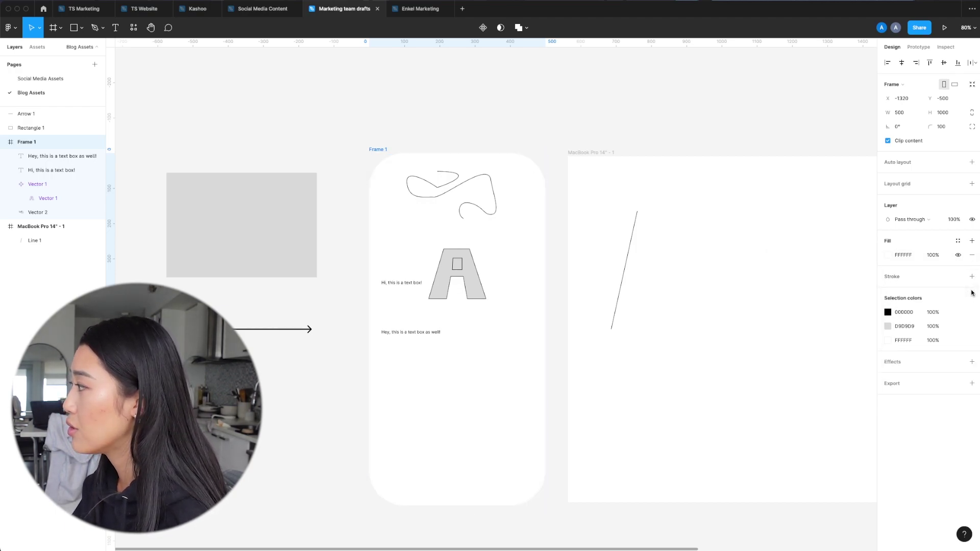
{"action": "left_click", "coordinate": [972, 290]}
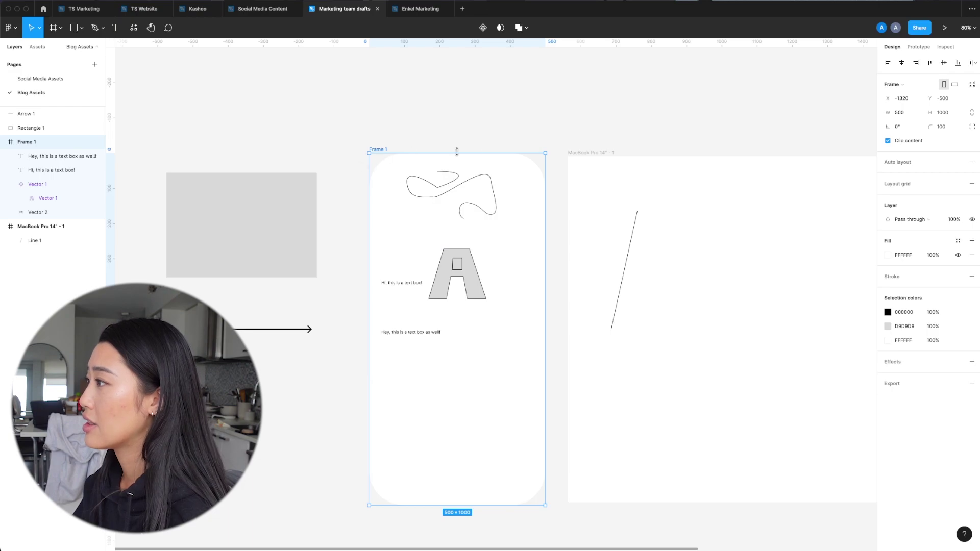
{"action": "left_click", "coordinate": [972, 277]}
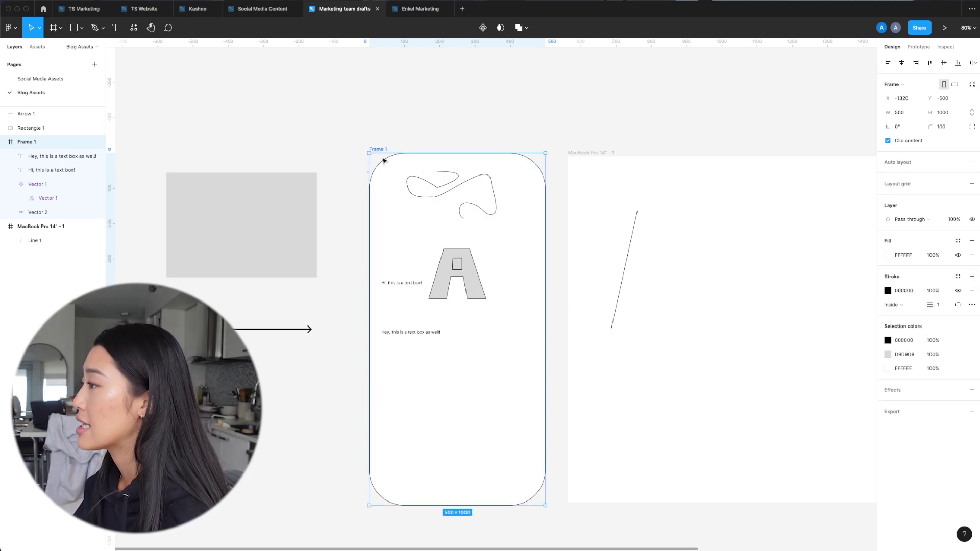
Change Frame 1's stroke colour to muted red A64949, set its weight to 30, and deselect the frame.
{"action": "left_click", "coordinate": [888, 290]}
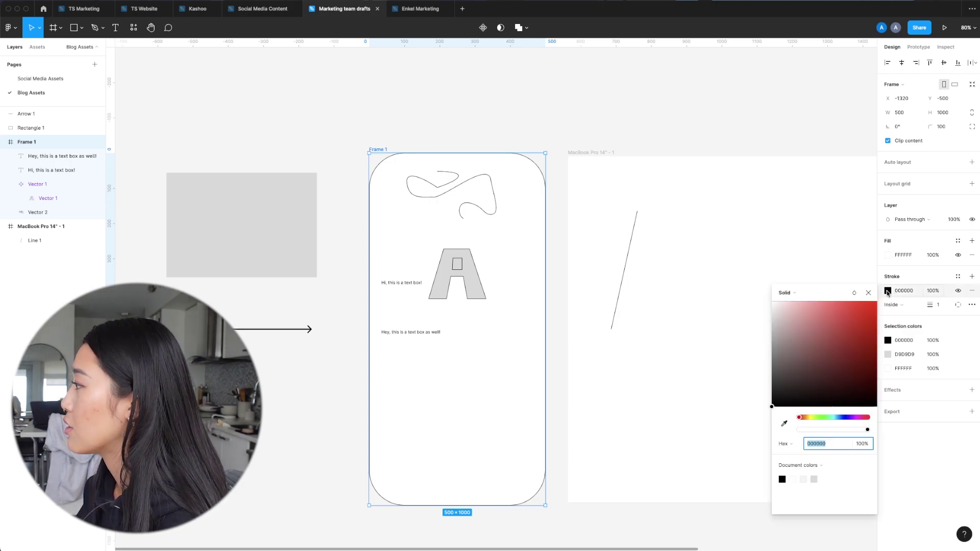
{"action": "left_click", "coordinate": [831, 355]}
{"action": "left_click_drag", "start_coordinate": [831, 360], "coordinate": [831, 341]}
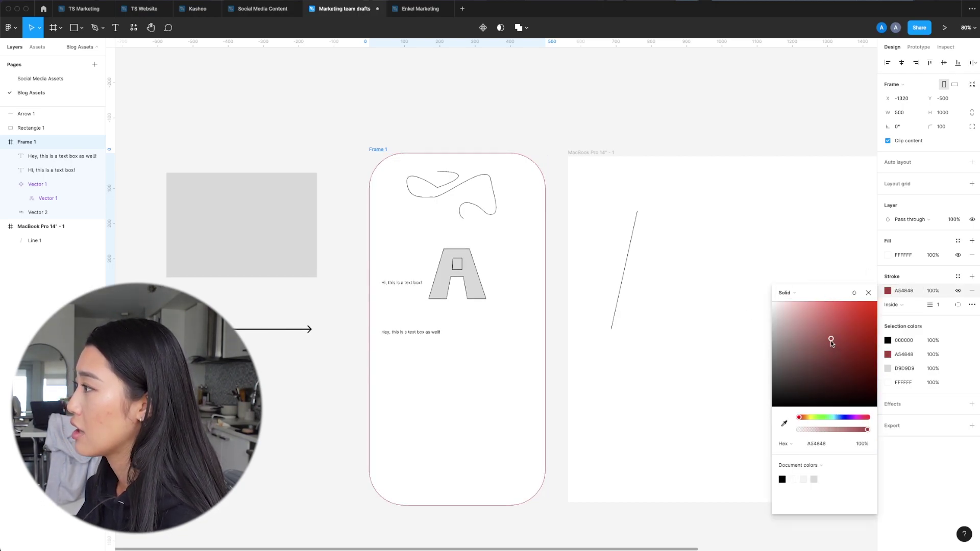
{"action": "left_click", "coordinate": [926, 301]}
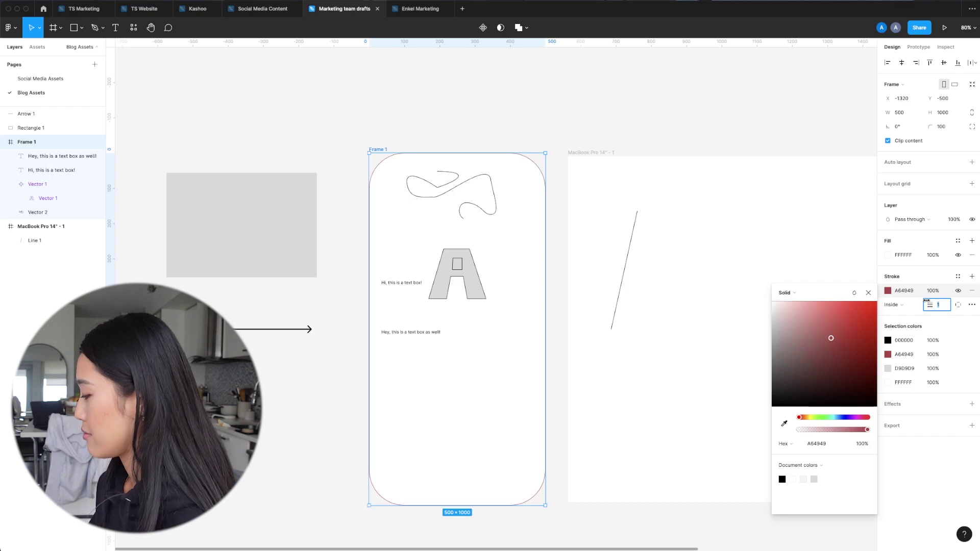
{"action": "type", "text": "30"}
{"action": "key", "text": "Return"}
{"action": "left_click", "coordinate": [714, 79]}
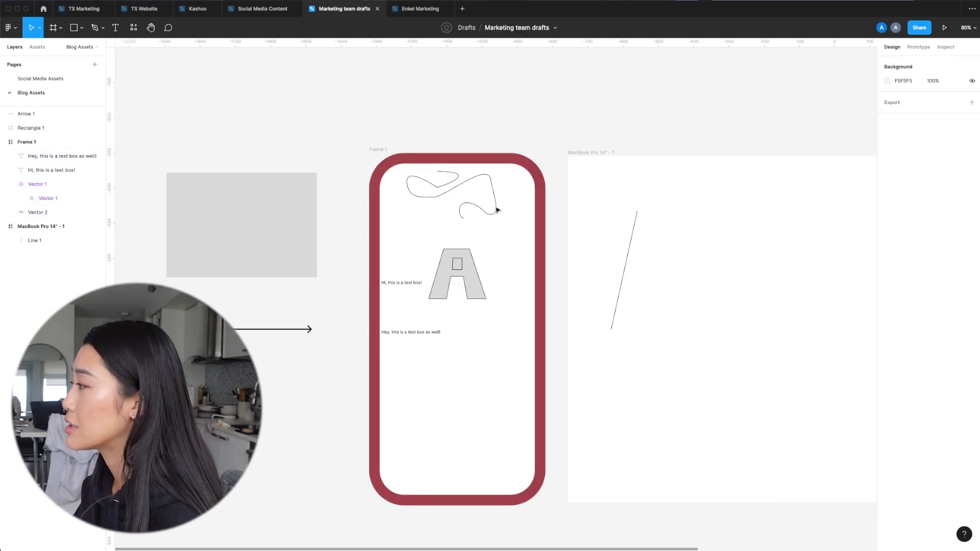
Set the stroke alignment of Frame 1 to Center.
{"action": "left_click", "coordinate": [376, 149]}
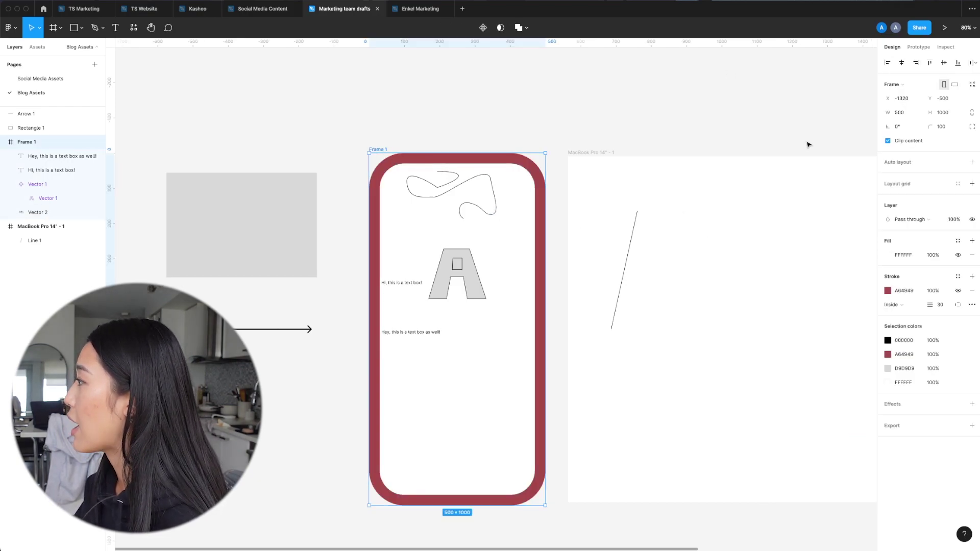
{"action": "left_click", "coordinate": [907, 308]}
{"action": "left_click", "coordinate": [897, 294]}
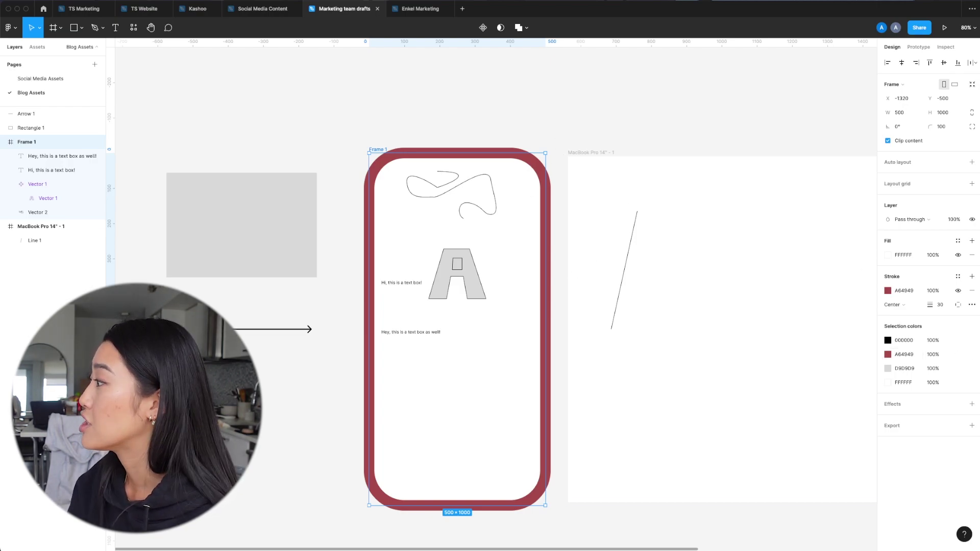
Recolour Frame 1's selection colours, changing red A64949 to green 56A649 and grey D9D9D9 to dark green 085910.
{"action": "left_click", "coordinate": [887, 355]}
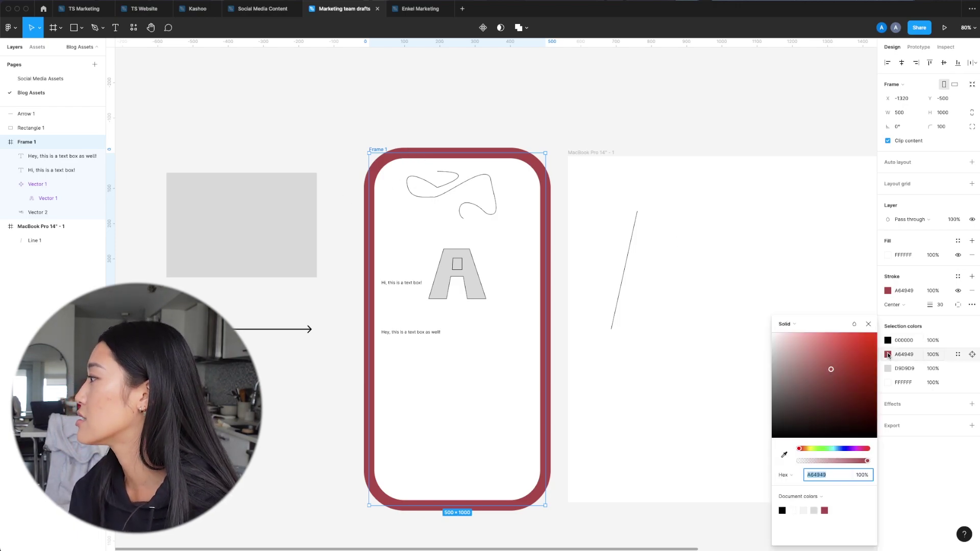
{"action": "left_click", "coordinate": [821, 448]}
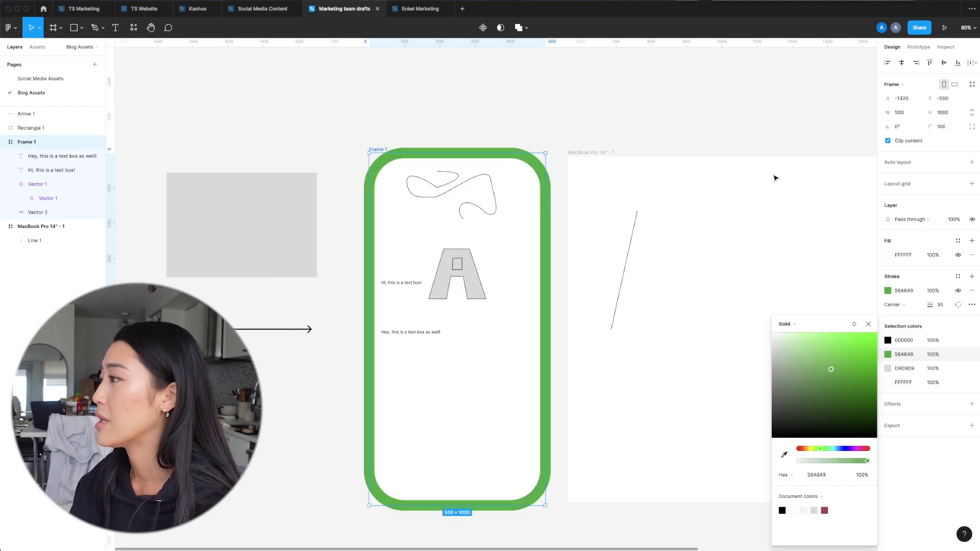
{"action": "left_click", "coordinate": [888, 368]}
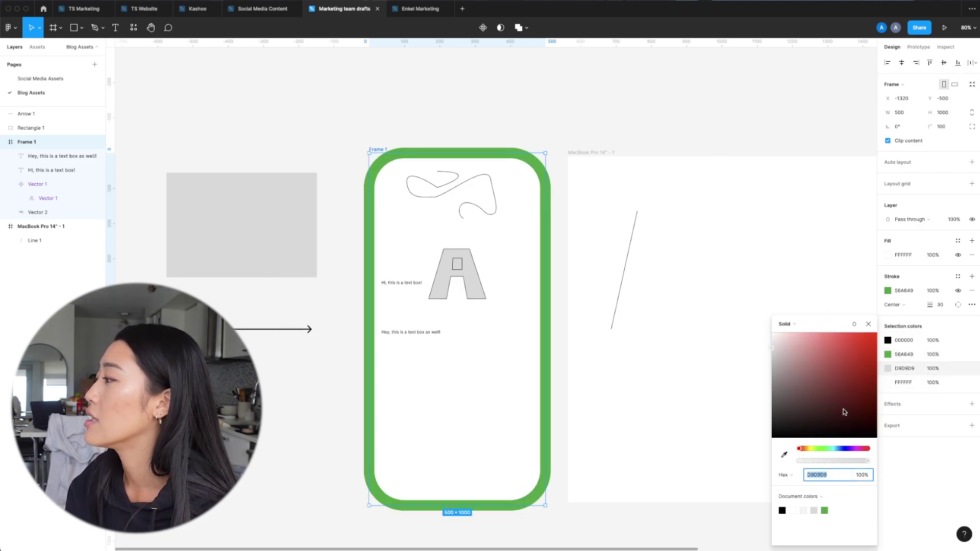
{"action": "left_click", "coordinate": [822, 448]}
{"action": "left_click_drag", "start_coordinate": [829, 422], "coordinate": [867, 401]}
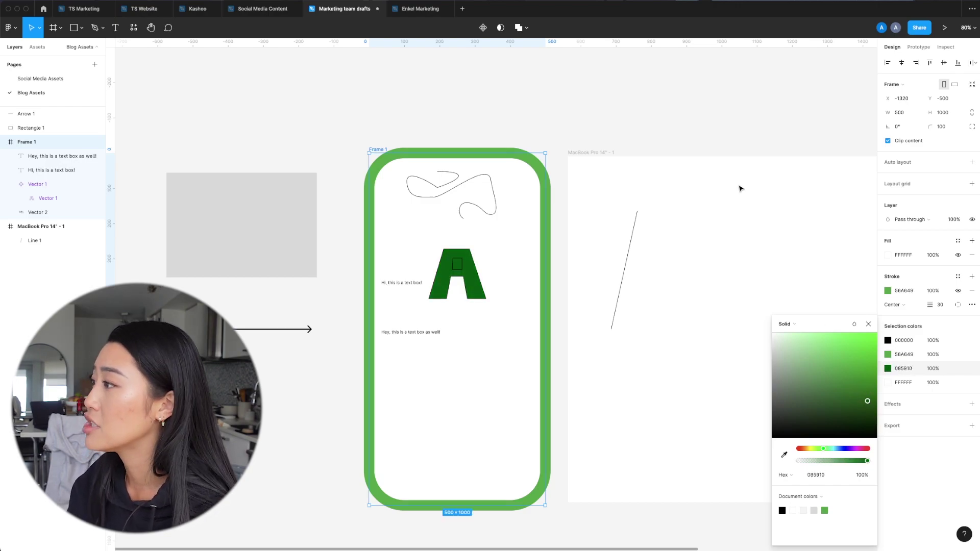
Try changing Frame 1's white selection colour to red BC5757, return it to white, and deselect the frame.
{"action": "left_click", "coordinate": [887, 382]}
{"action": "left_click_drag", "start_coordinate": [805, 353], "coordinate": [748, 323]}
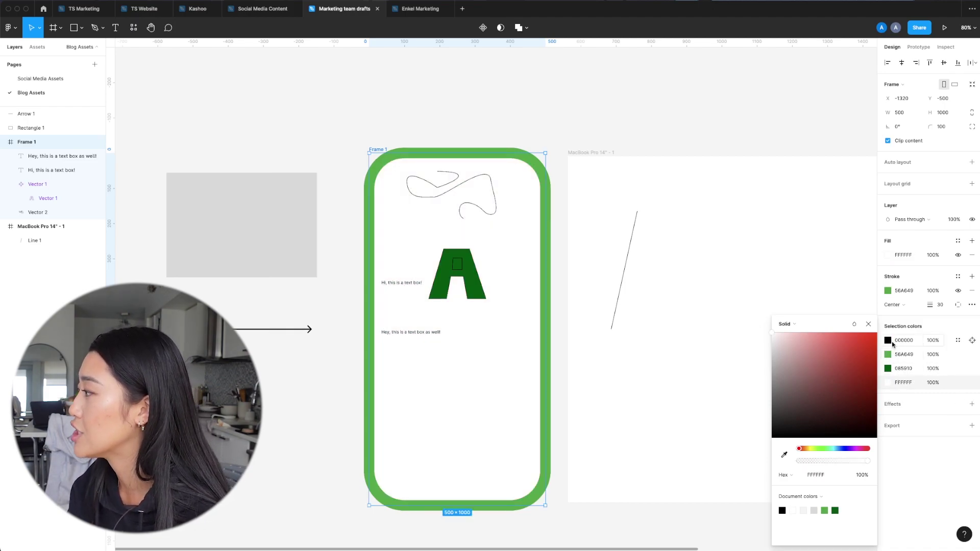
{"action": "left_click", "coordinate": [827, 360]}
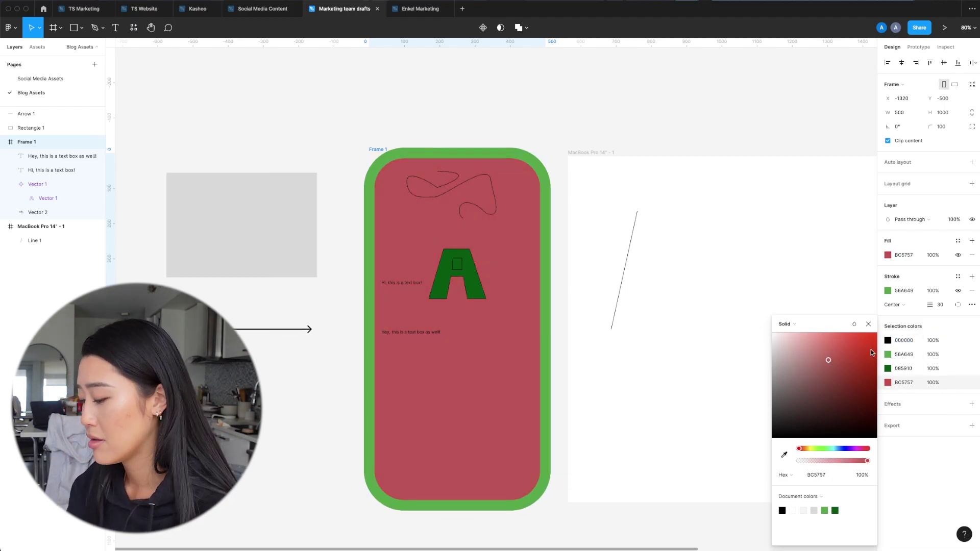
{"action": "left_click", "coordinate": [871, 348]}
{"action": "left_click", "coordinate": [887, 341]}
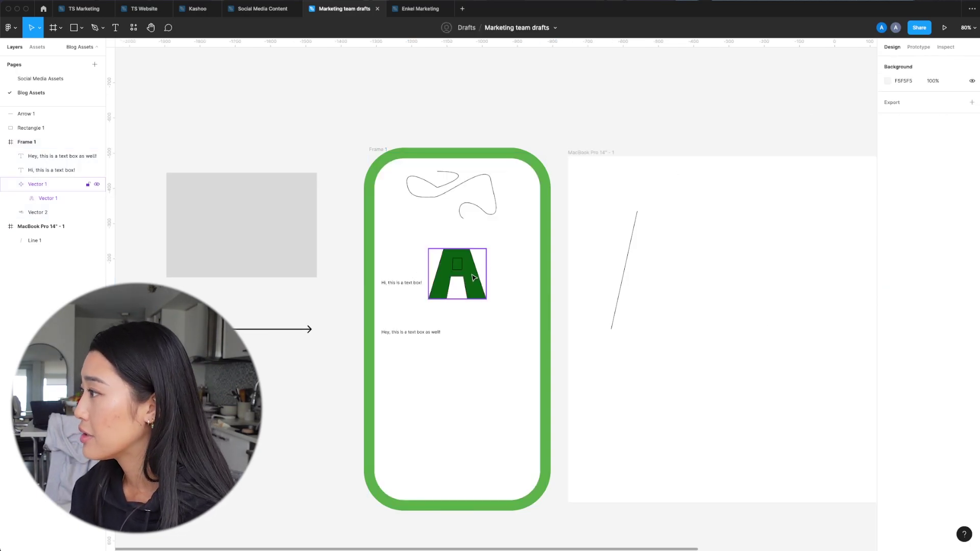
Add a white FFFFFF fill to the green A component and save its dark green as a colour style named Brand Green.
{"action": "left_click", "coordinate": [473, 277]}
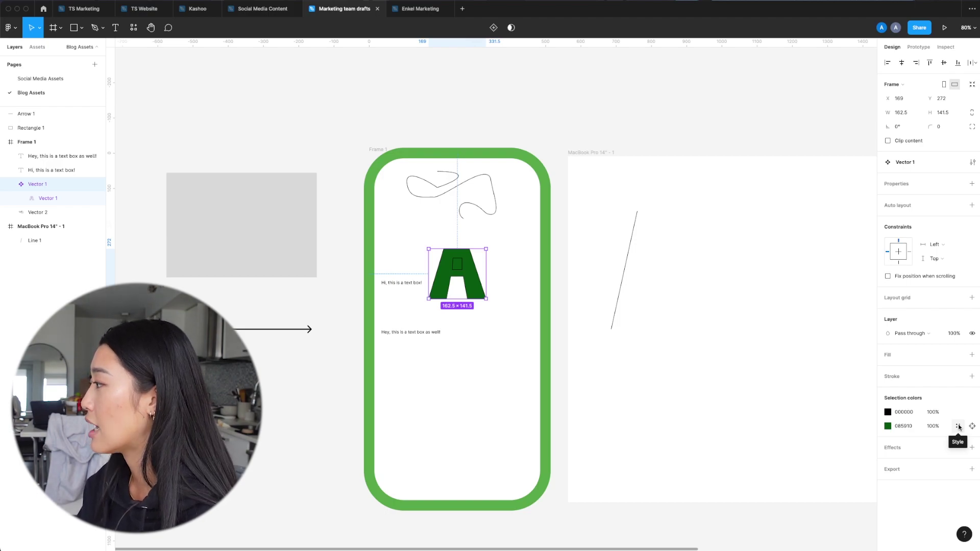
{"action": "left_click", "coordinate": [971, 354]}
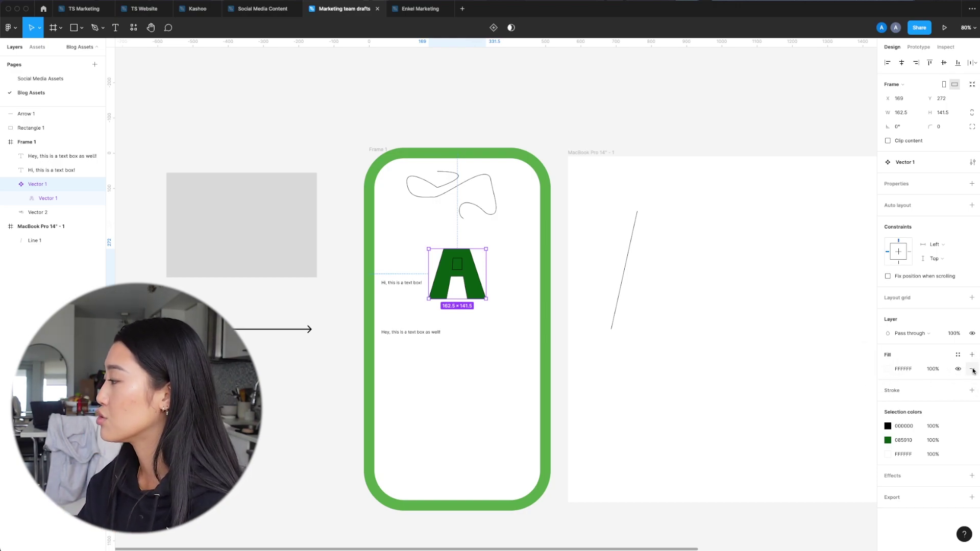
{"action": "left_click", "coordinate": [957, 356]}
{"action": "left_click", "coordinate": [922, 349]}
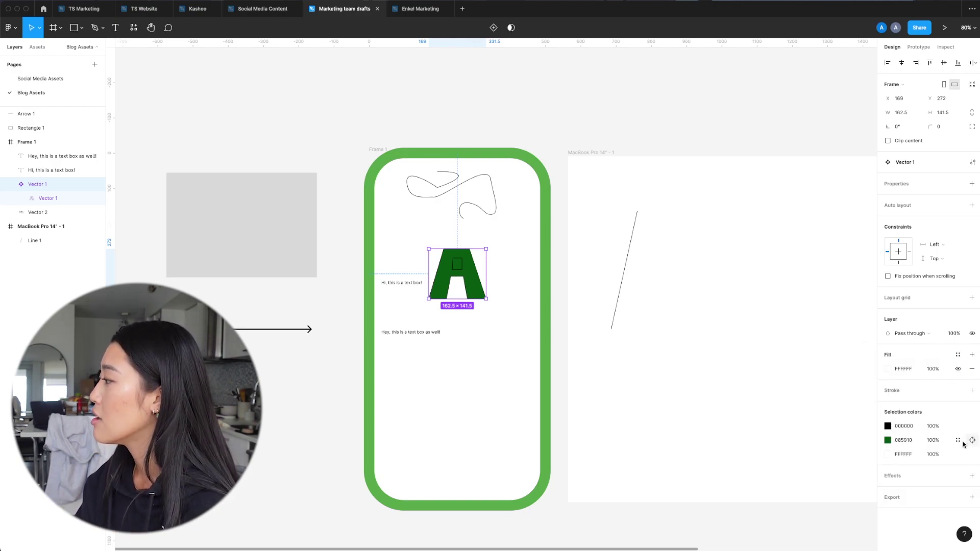
{"action": "left_click", "coordinate": [957, 454]}
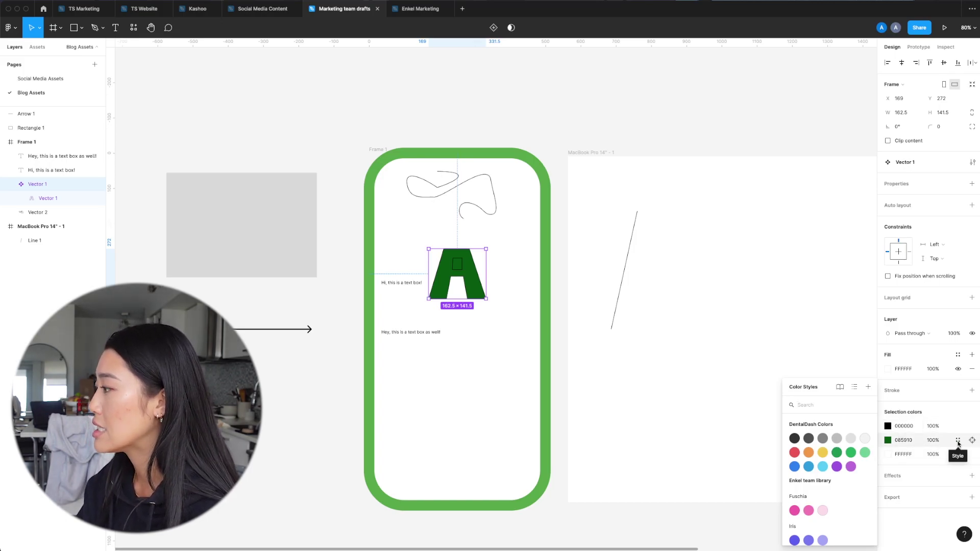
{"action": "left_click", "coordinate": [868, 387]}
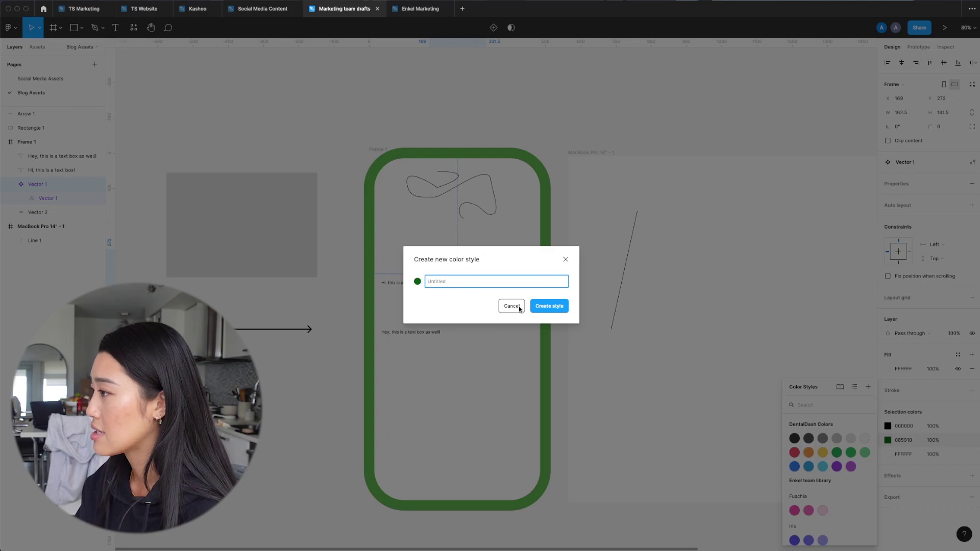
{"action": "type", "text": "Brand Green"}
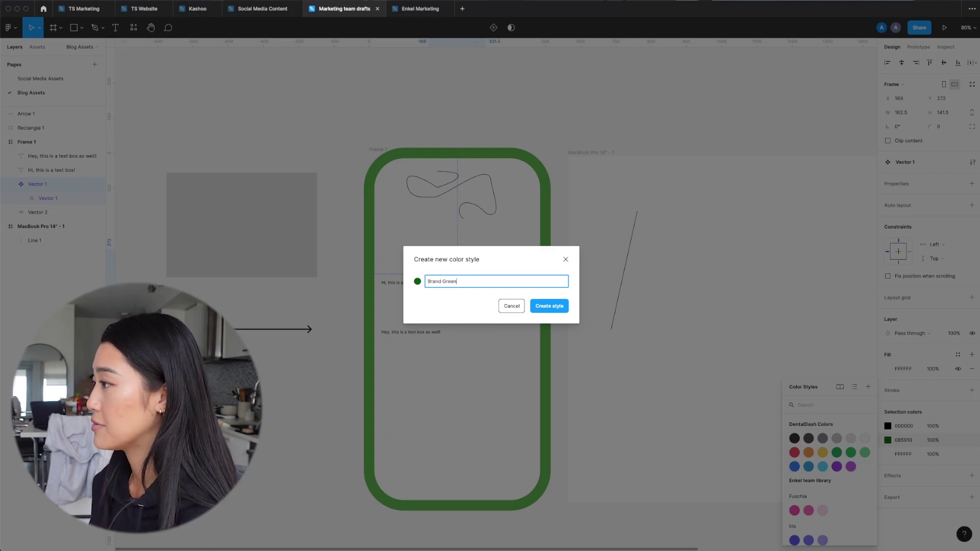
{"action": "key", "text": "Return"}
{"action": "left_click", "coordinate": [610, 89]}
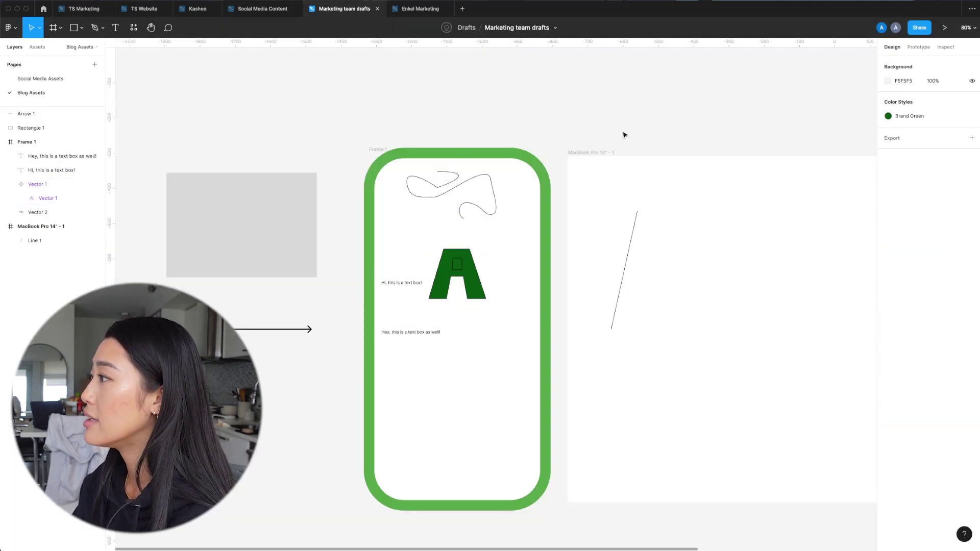
Apply the Brand Green colour style to the fill of Rectangle 1.
{"action": "left_click", "coordinate": [271, 206]}
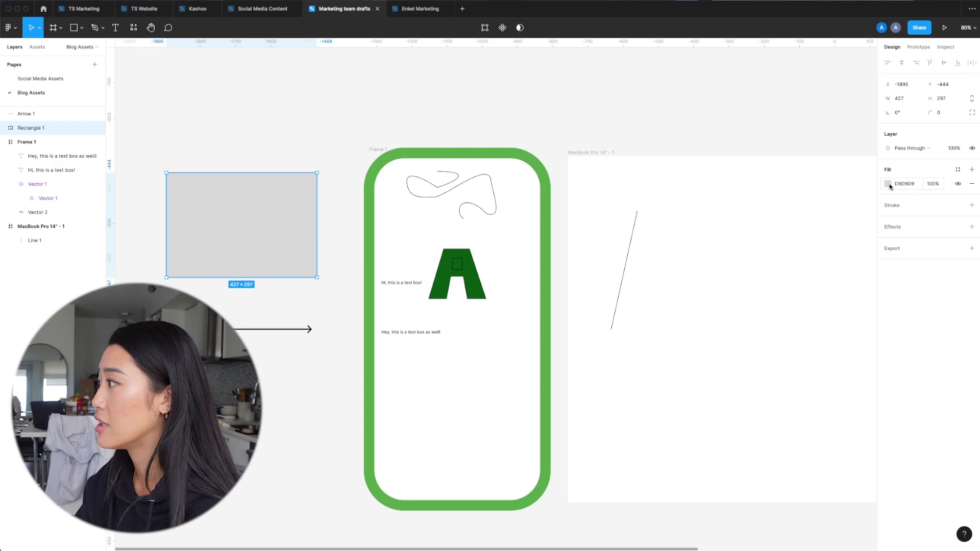
{"action": "left_click", "coordinate": [958, 170]}
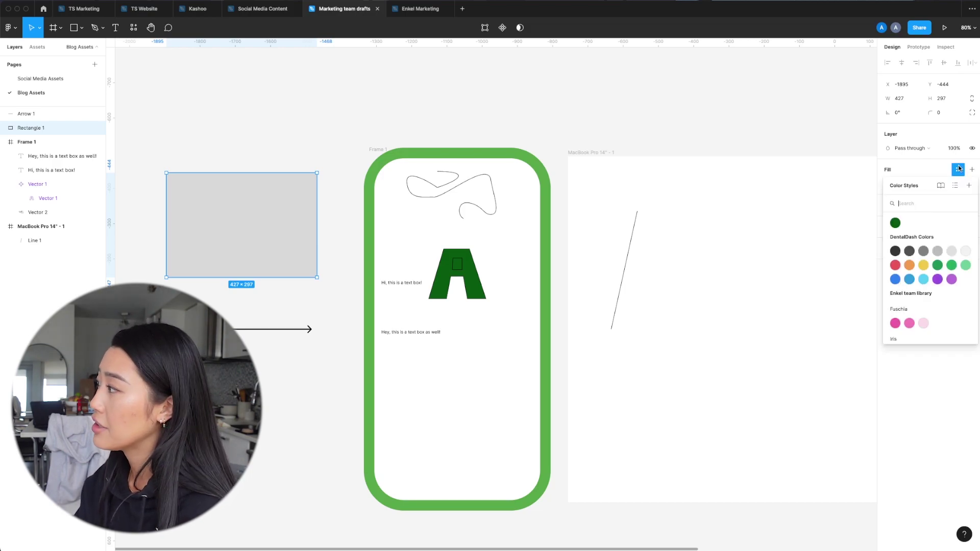
{"action": "left_click", "coordinate": [895, 223]}
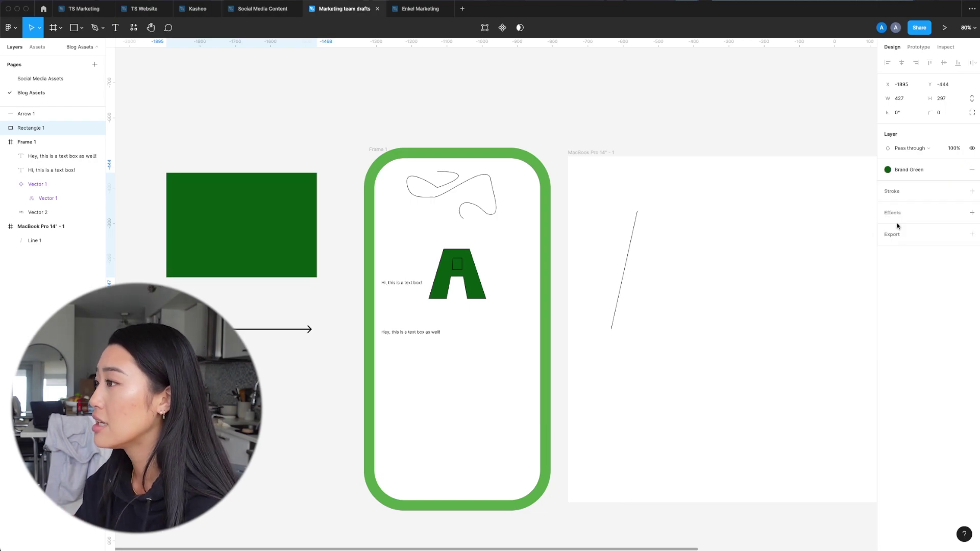
Apply the Brand Green colour style to the stroke of Arrow 1 and deselect it.
{"action": "left_click", "coordinate": [306, 329]}
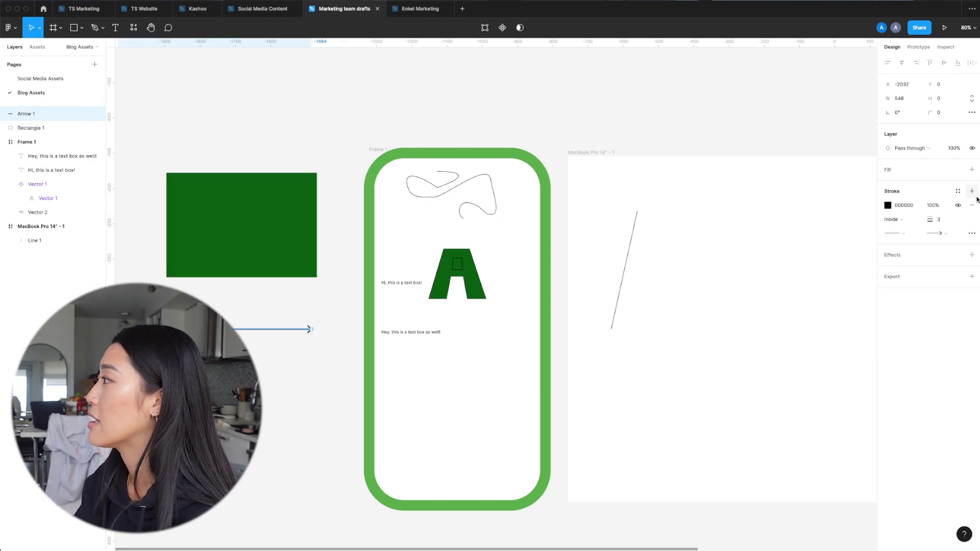
{"action": "left_click", "coordinate": [957, 191]}
{"action": "left_click", "coordinate": [895, 244]}
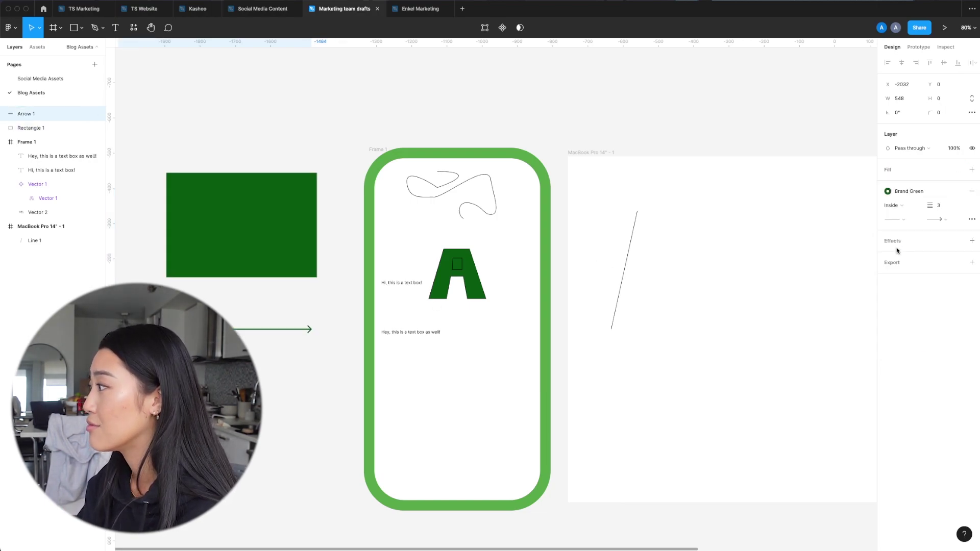
{"action": "key", "text": "Escape"}
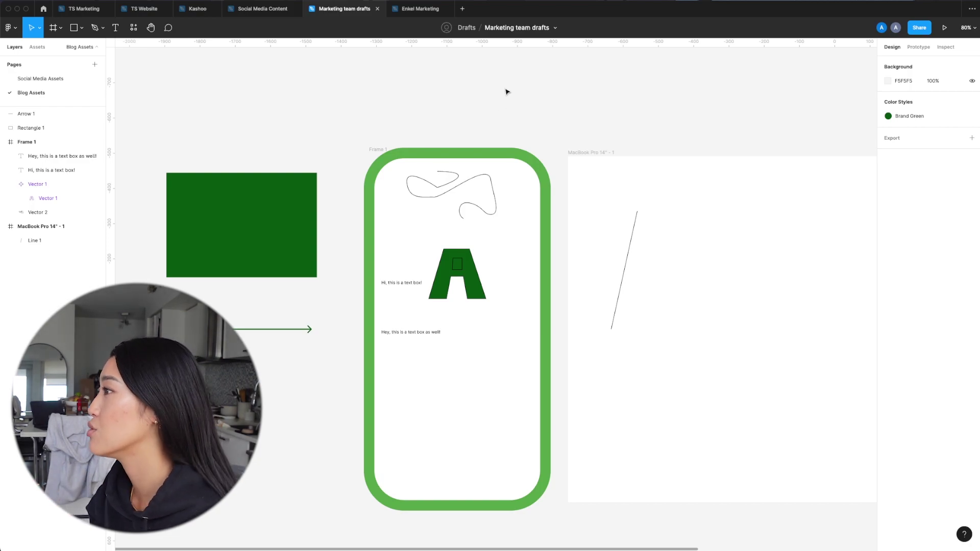
Add a drop shadow effect to Frame 1, view the available effect types, and deselect the frame.
{"action": "left_click", "coordinate": [536, 153]}
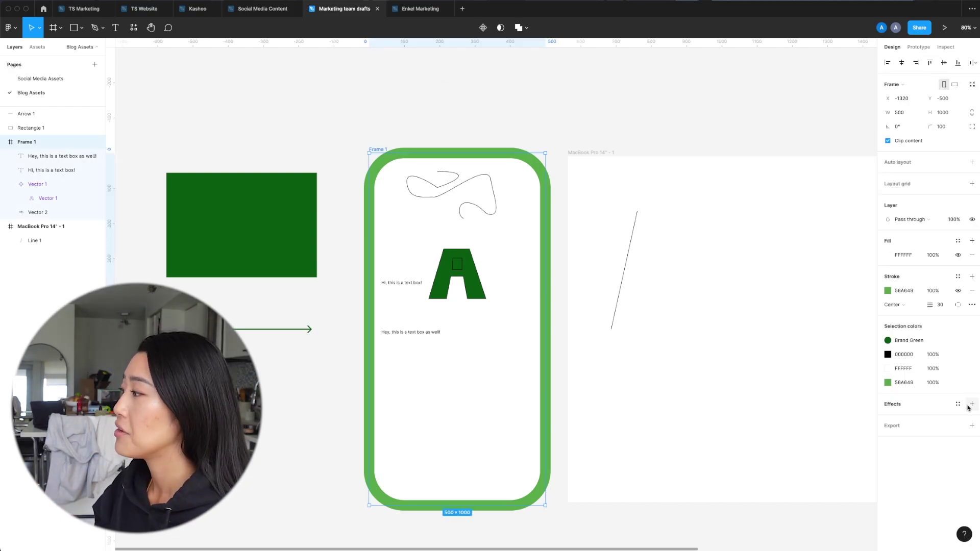
{"action": "left_click", "coordinate": [971, 404]}
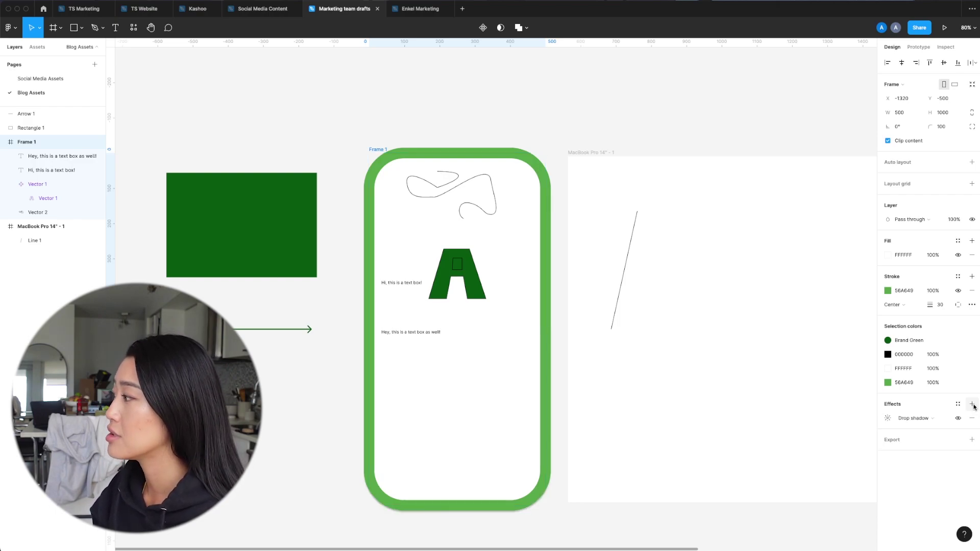
{"action": "left_click", "coordinate": [913, 418]}
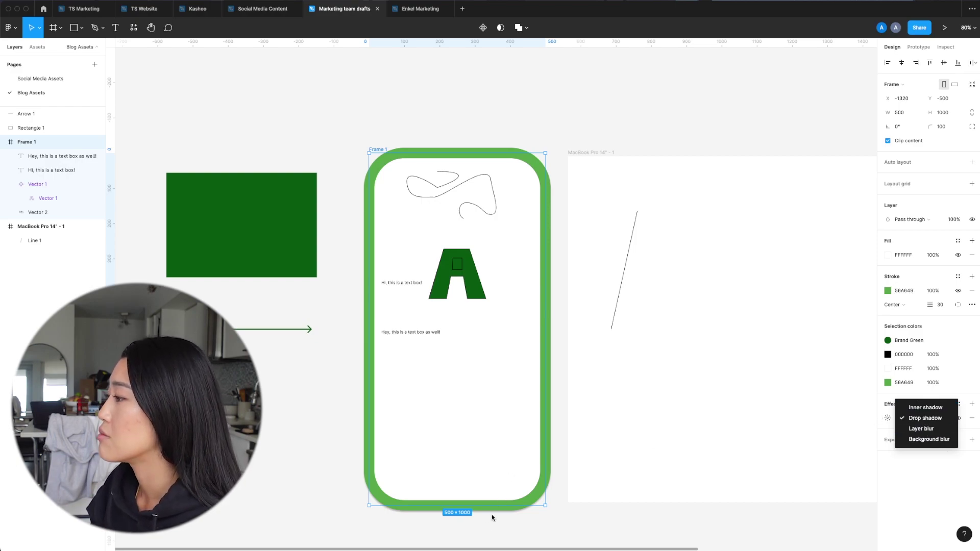
{"action": "left_click", "coordinate": [538, 539]}
{"action": "left_click", "coordinate": [538, 539]}
Move the green A component into the MacBook Pro 14" - 1 frame and add a drop shadow to it.
{"action": "left_click", "coordinate": [247, 251]}
{"action": "left_click_drag", "start_coordinate": [483, 268], "coordinate": [769, 271]}
{"action": "scroll", "coordinate": [743, 267], "scroll_direction": "right", "scroll_amount": 3}
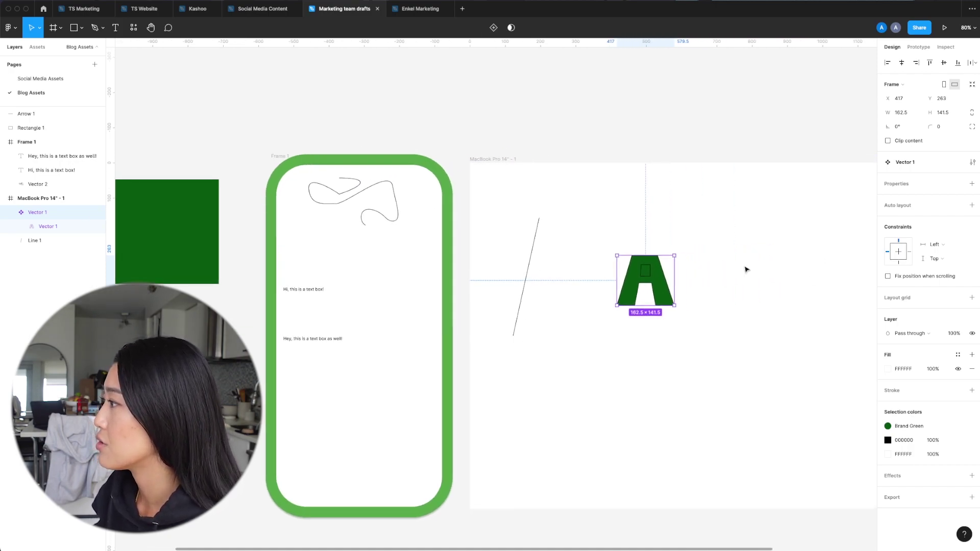
{"action": "scroll", "coordinate": [745, 269], "scroll_direction": "up", "scroll_amount": 5}
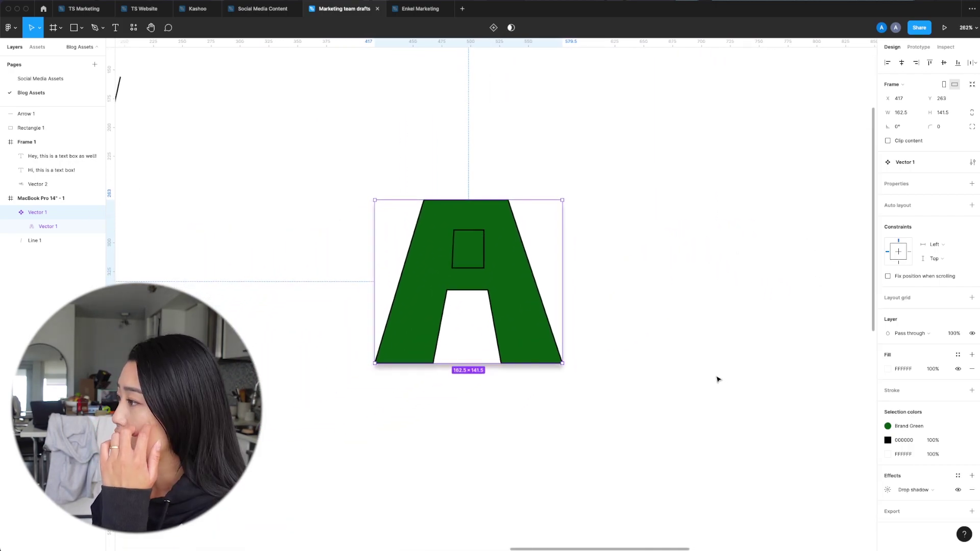
{"action": "left_click", "coordinate": [845, 456]}
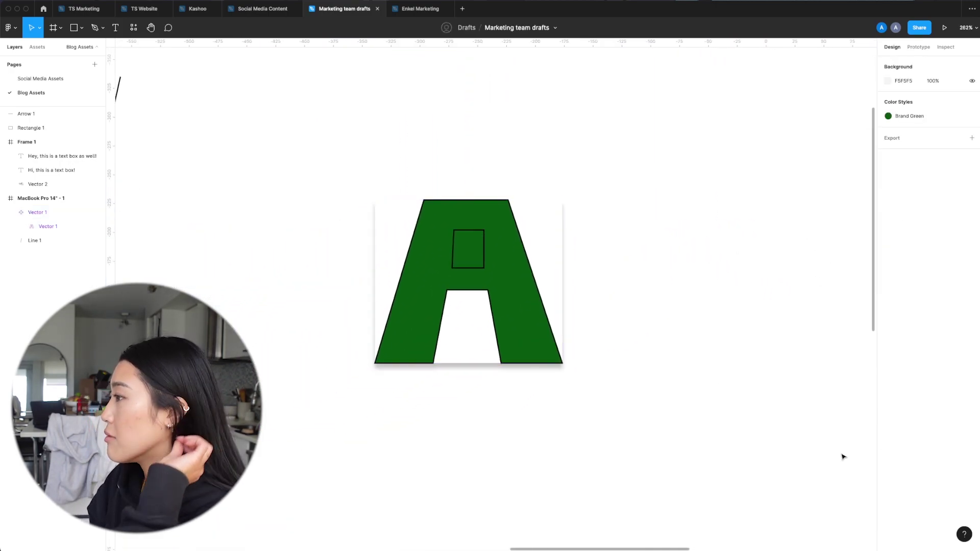
Remove the white fill from the green A component and deselect it.
{"action": "left_click", "coordinate": [544, 238]}
{"action": "left_click", "coordinate": [971, 369]}
{"action": "left_click", "coordinate": [651, 251]}
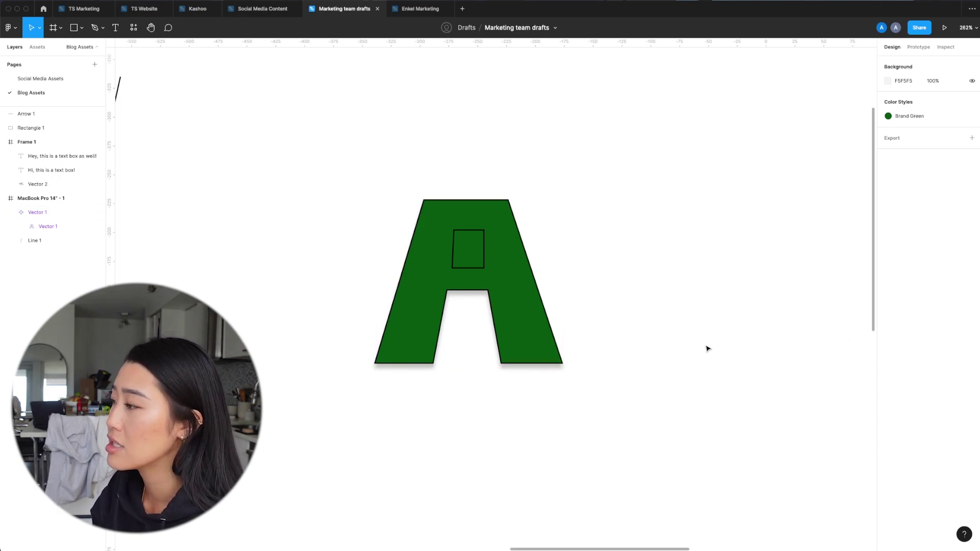
Change the A component's effect to Layer blur and finally to Background blur.
{"action": "left_click", "coordinate": [549, 341]}
{"action": "left_click", "coordinate": [921, 461]}
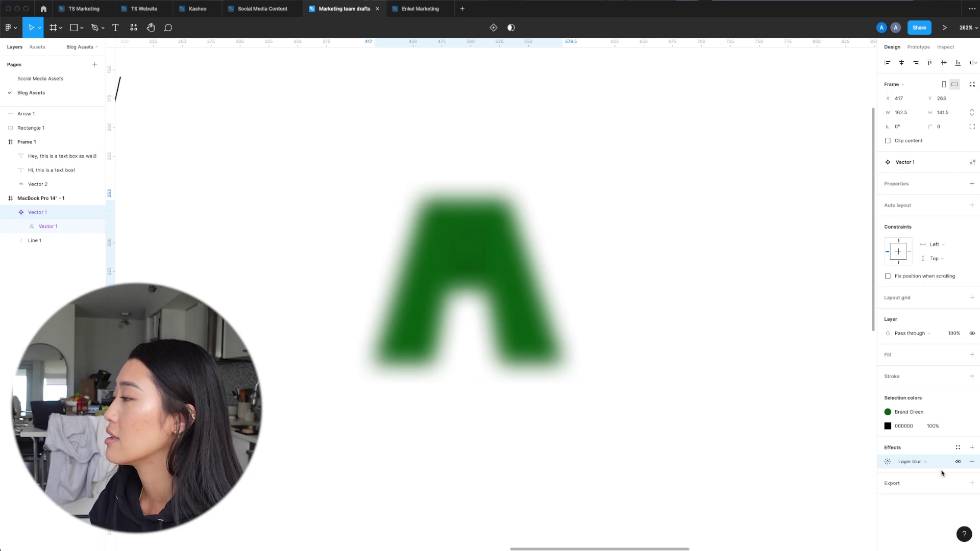
{"action": "left_click", "coordinate": [933, 460]}
{"action": "left_click", "coordinate": [933, 474]}
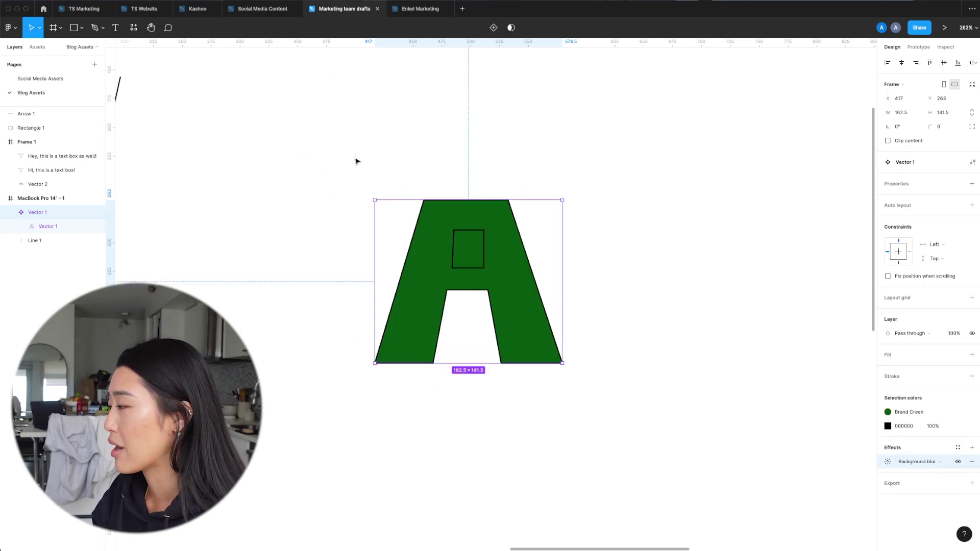
Change the A component's effect to Inner shadow and set the shadow colour's opacity to 100%.
{"action": "left_click", "coordinate": [926, 463]}
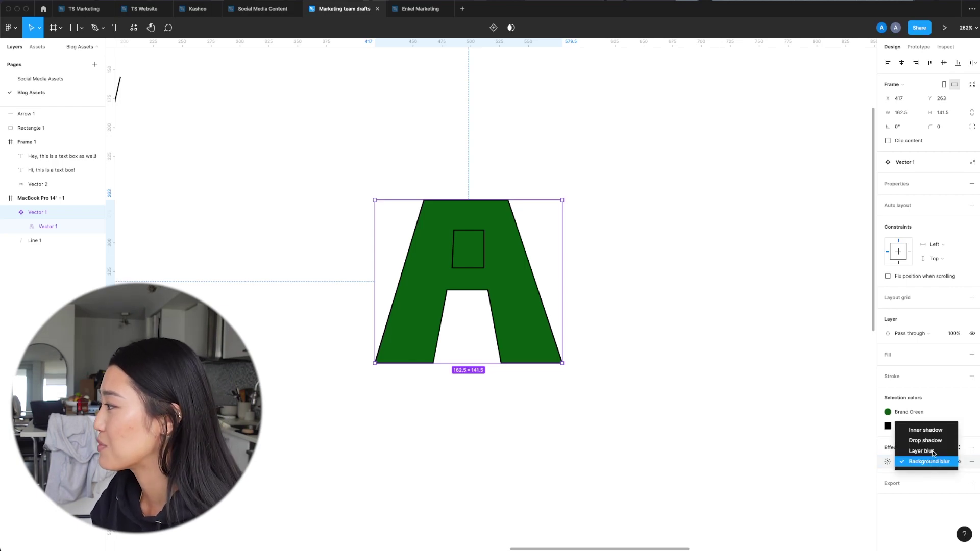
{"action": "left_click", "coordinate": [932, 431]}
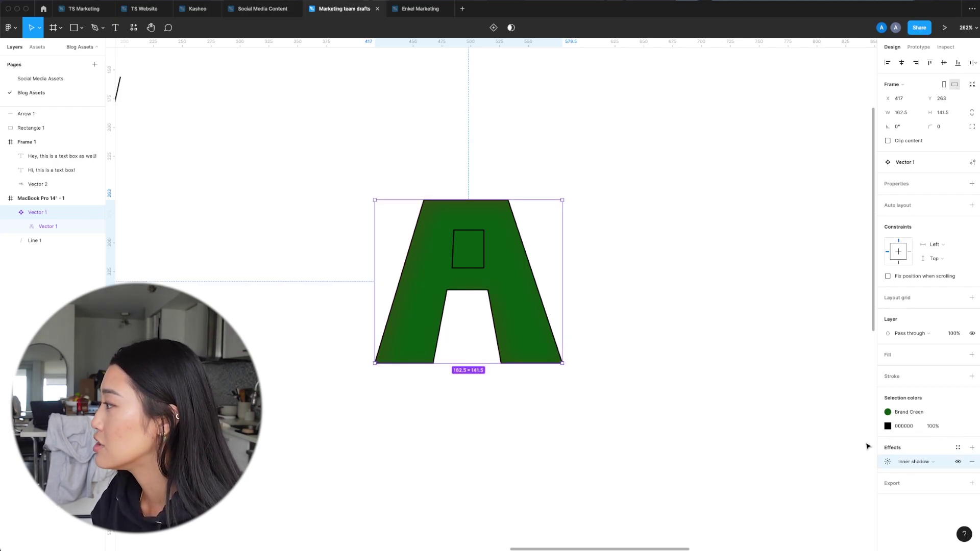
{"action": "left_click", "coordinate": [888, 461]}
{"action": "scroll", "coordinate": [474, 275], "scroll_direction": "up", "scroll_amount": 5}
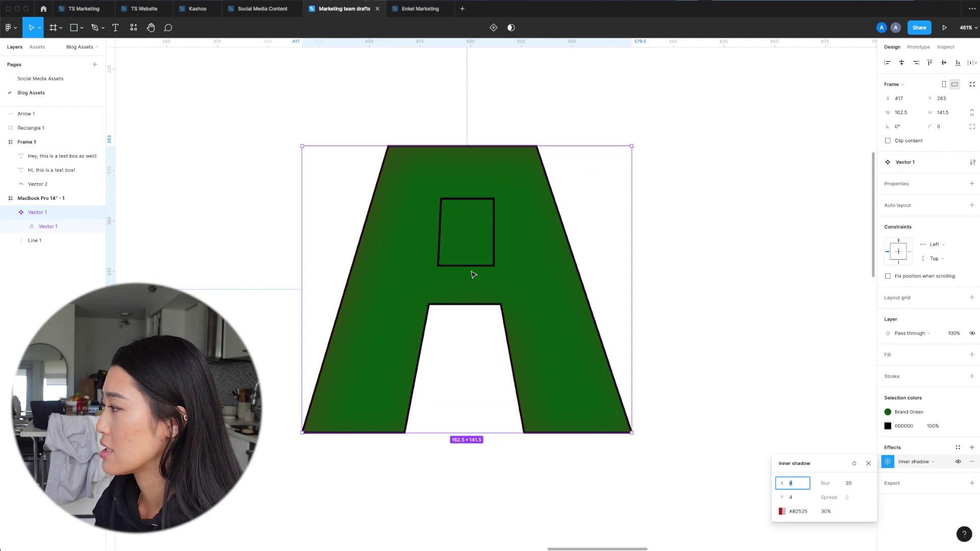
{"action": "left_click", "coordinate": [826, 511]}
{"action": "type", "text": "100"}
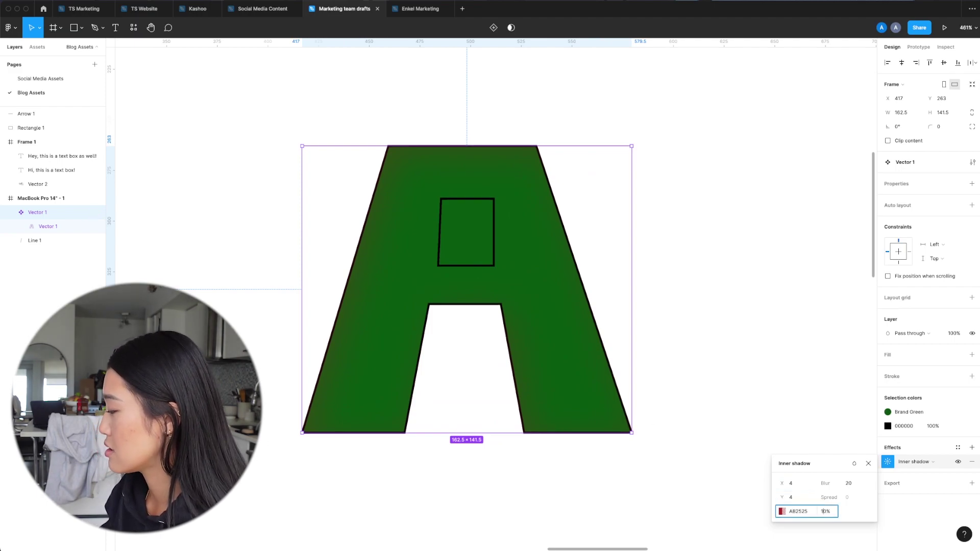
{"action": "key", "text": "Return"}
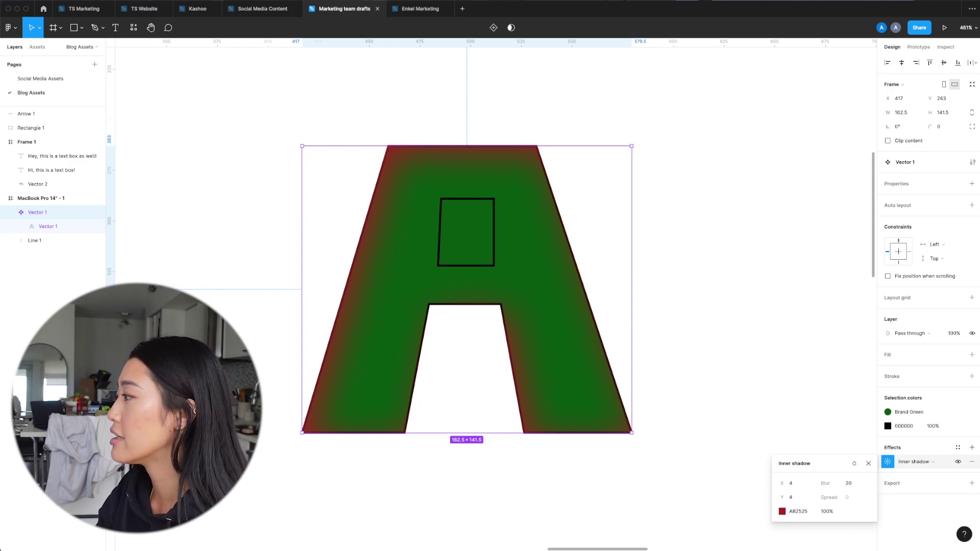
Change the A component's effect to Drop shadow and deselect the component.
{"action": "left_click", "coordinate": [922, 462]}
{"action": "left_click", "coordinate": [928, 474]}
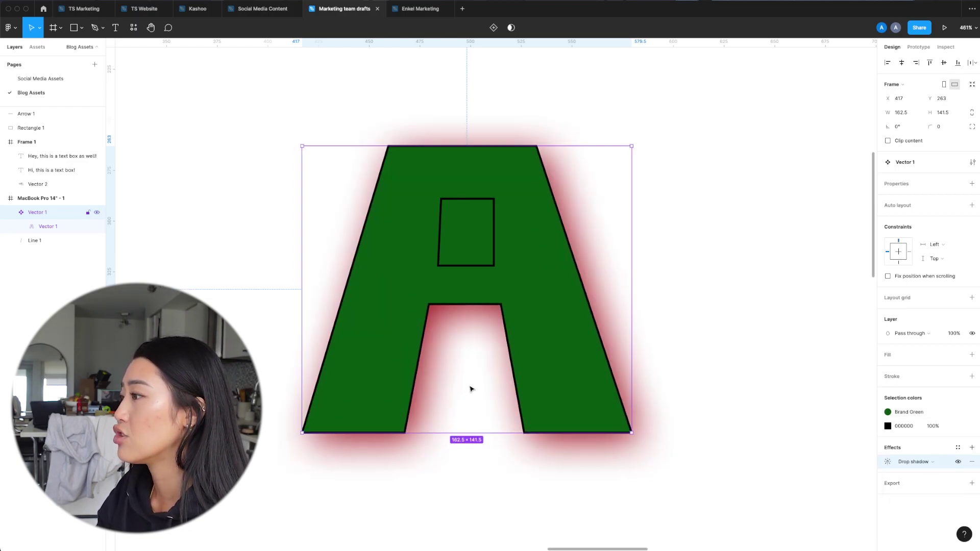
{"action": "left_click", "coordinate": [724, 298]}
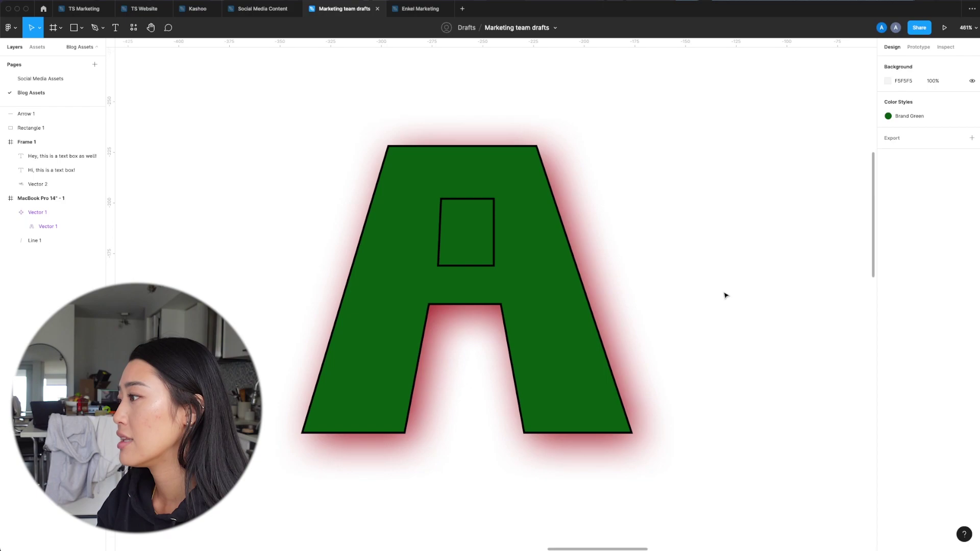
{"action": "scroll", "coordinate": [725, 295], "scroll_direction": "down", "scroll_amount": 10}
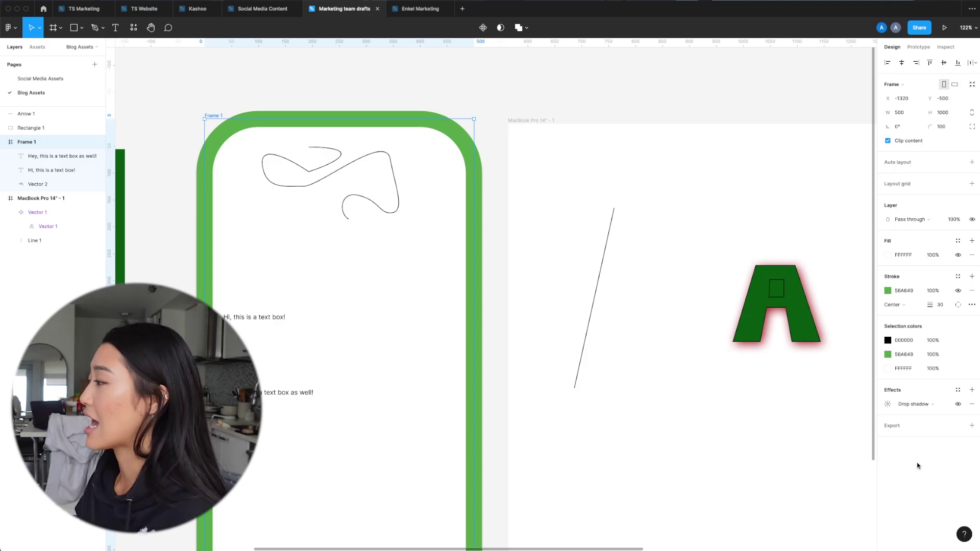
Add three PNG export settings to Frame 1 at 1x, 2x and 3x.
{"action": "left_click", "coordinate": [971, 426]}
{"action": "key", "text": "ctrl+z"}
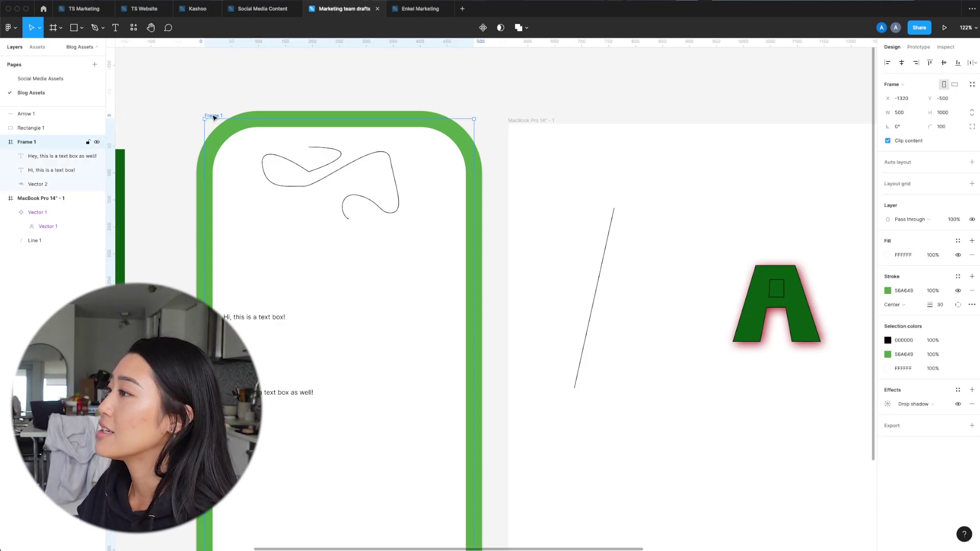
{"action": "left_click", "coordinate": [972, 426]}
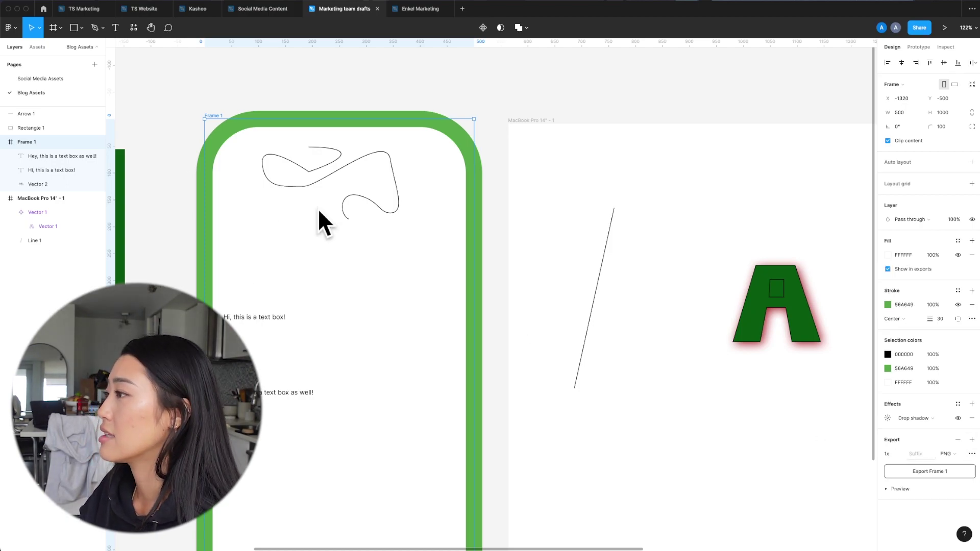
{"action": "scroll", "coordinate": [446, 149], "scroll_direction": "down", "scroll_amount": 3}
{"action": "scroll", "coordinate": [383, 148], "scroll_direction": "up", "scroll_amount": 4}
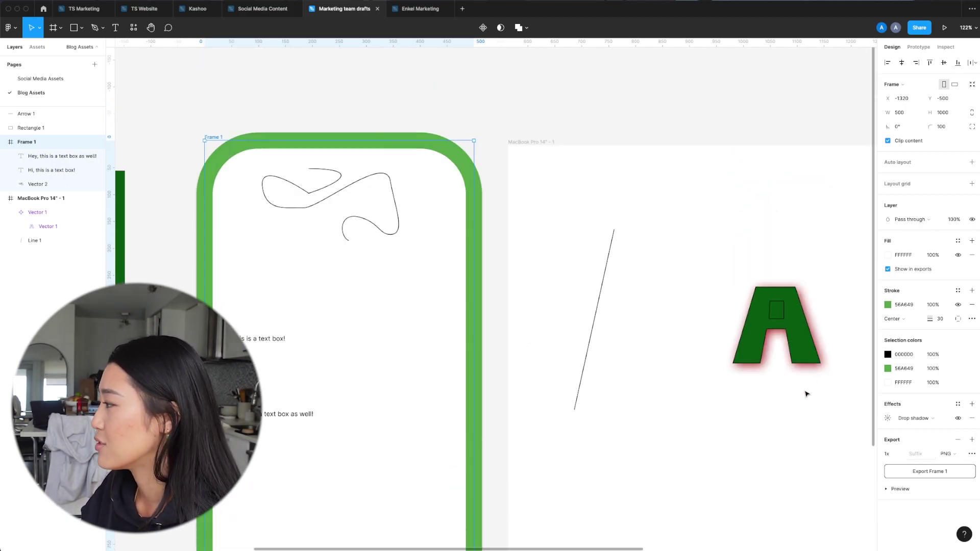
{"action": "left_click", "coordinate": [971, 441]}
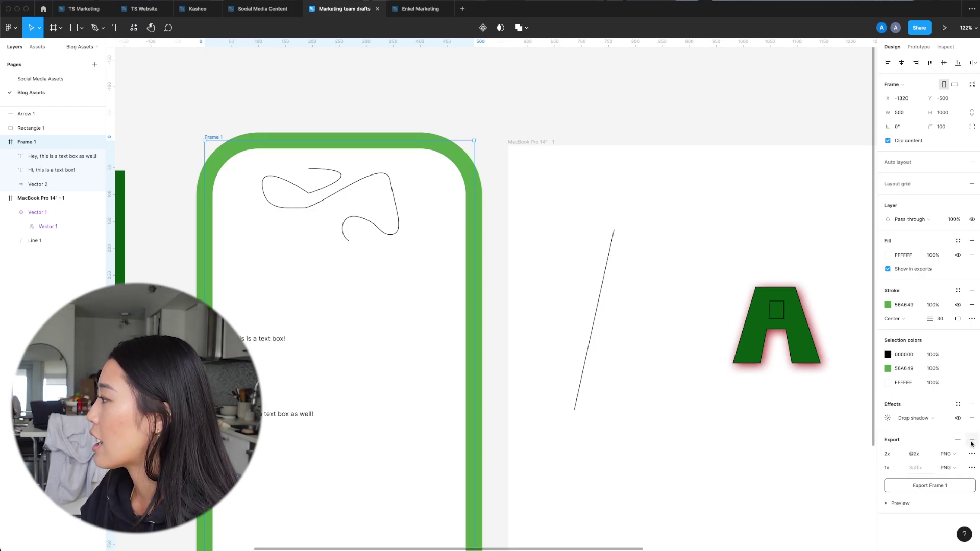
{"action": "left_click", "coordinate": [971, 441]}
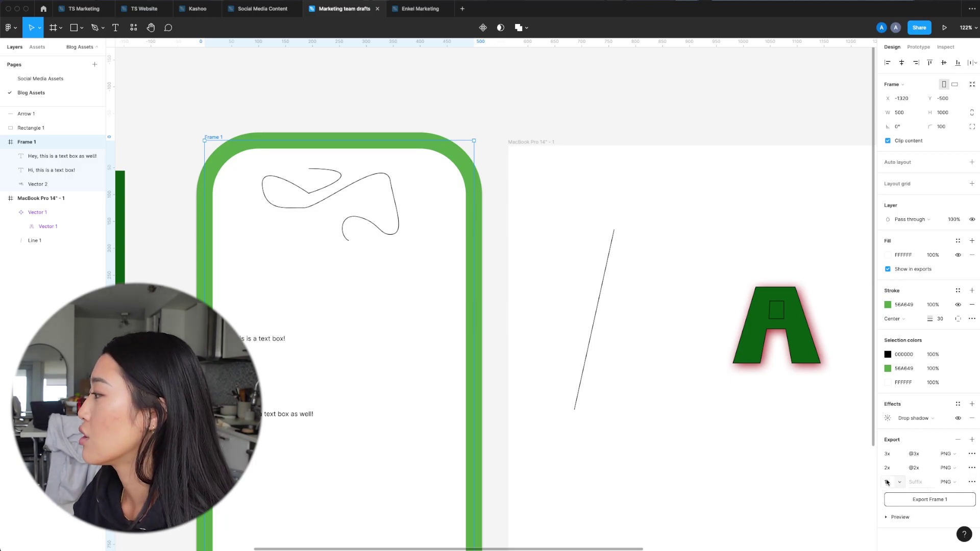
{"action": "scroll", "coordinate": [407, 334], "scroll_direction": "down", "scroll_amount": 5}
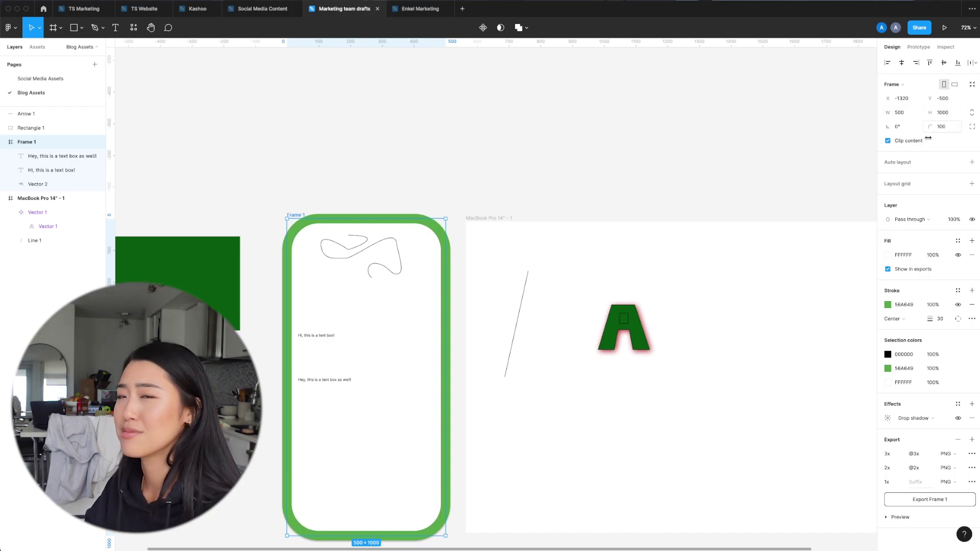
View the available export scales and replace Frame 1's 3x export size with a width of 700 (700w).
{"action": "left_click", "coordinate": [901, 454]}
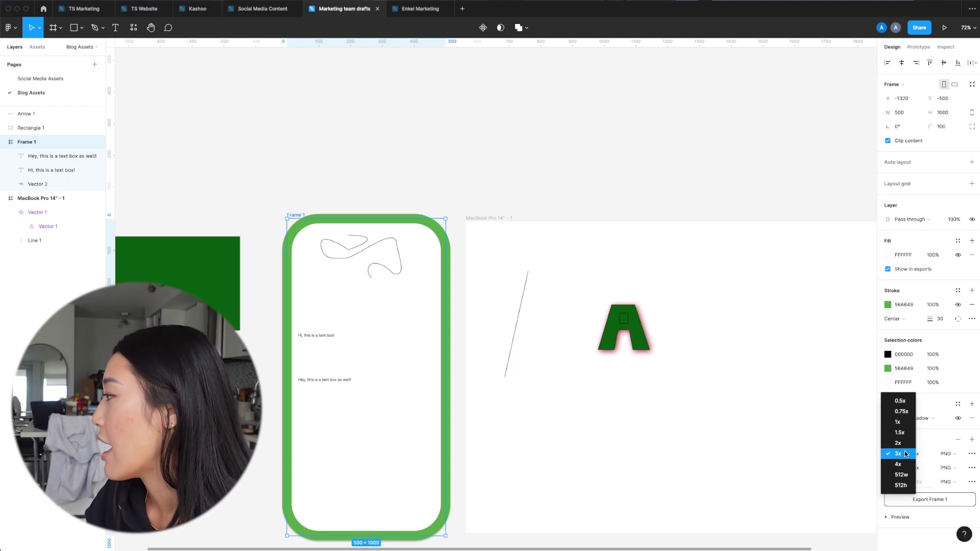
{"action": "left_click", "coordinate": [898, 456]}
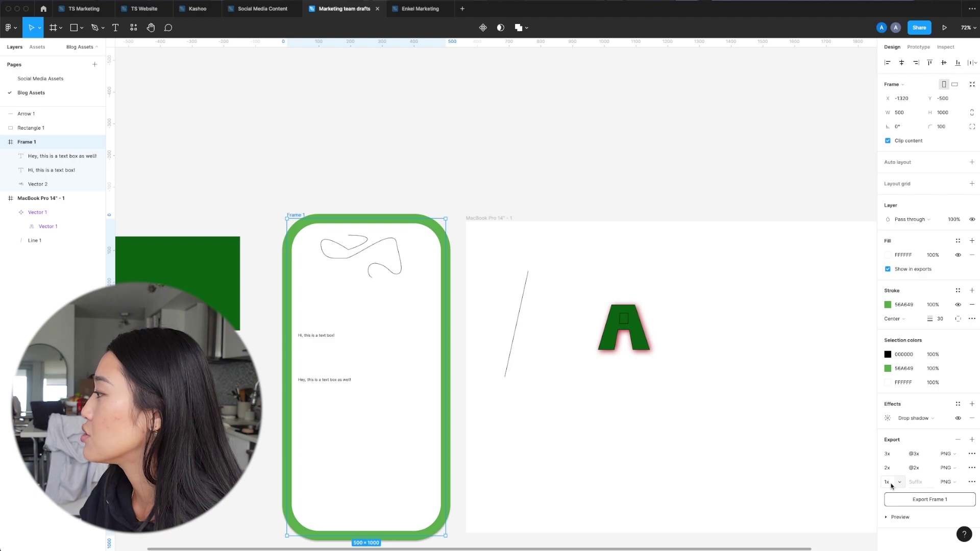
{"action": "left_click", "coordinate": [888, 455]}
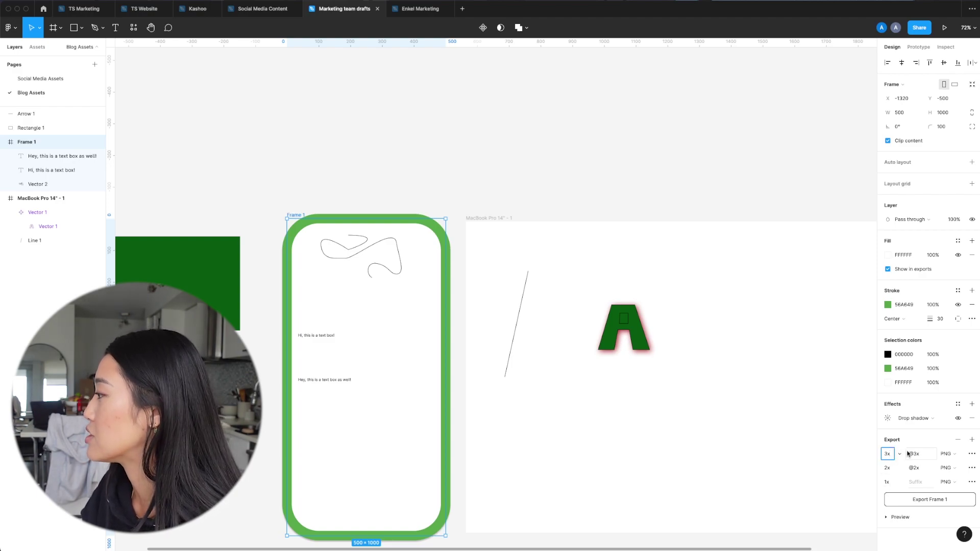
{"action": "left_click_drag", "start_coordinate": [890, 454], "coordinate": [883, 454]}
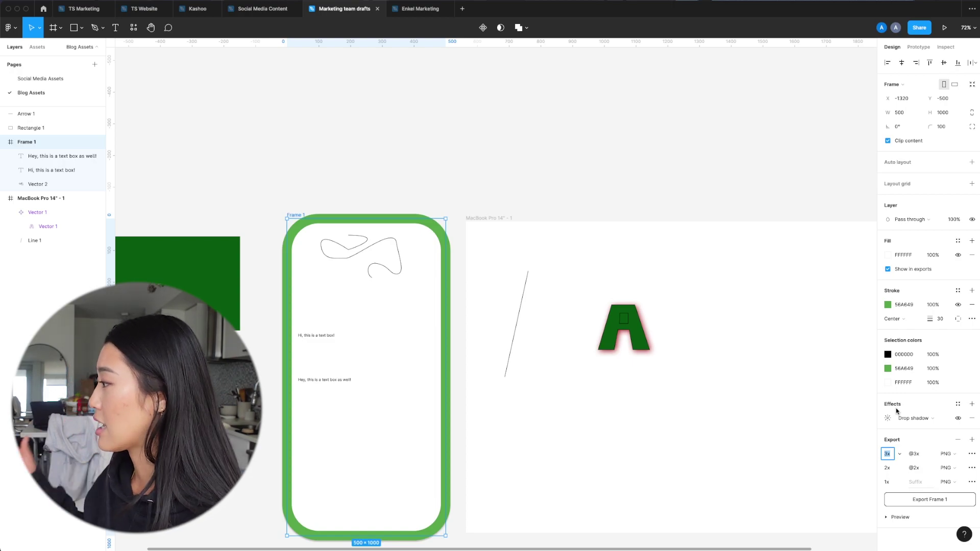
{"action": "type", "text": "700"}
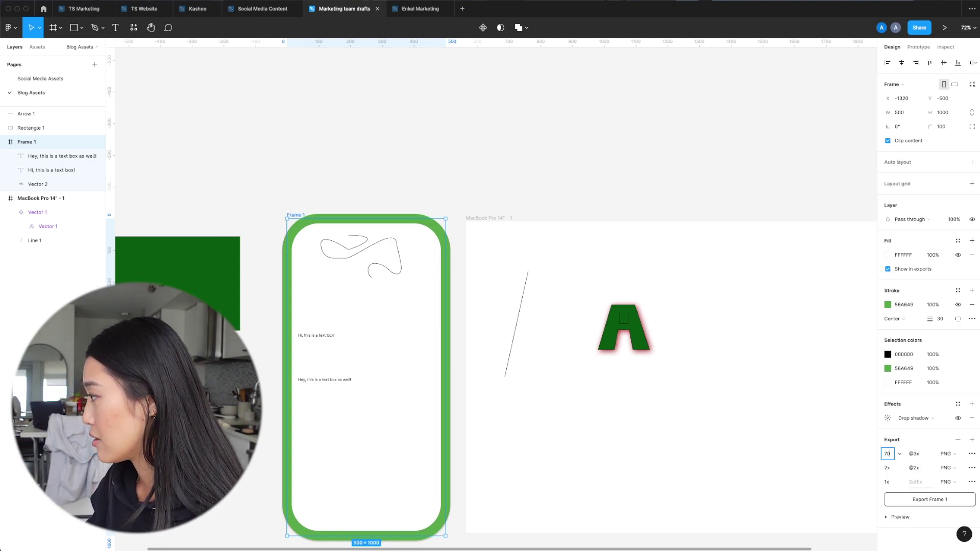
{"action": "key", "text": "Return"}
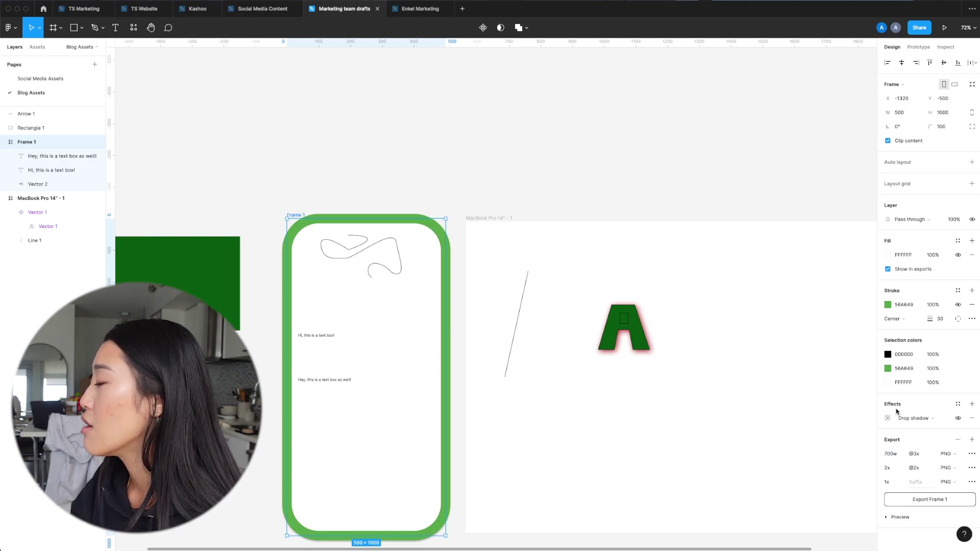
Replace Frame 1's 2x export size with a height of 700 (700h).
{"action": "left_click", "coordinate": [891, 468]}
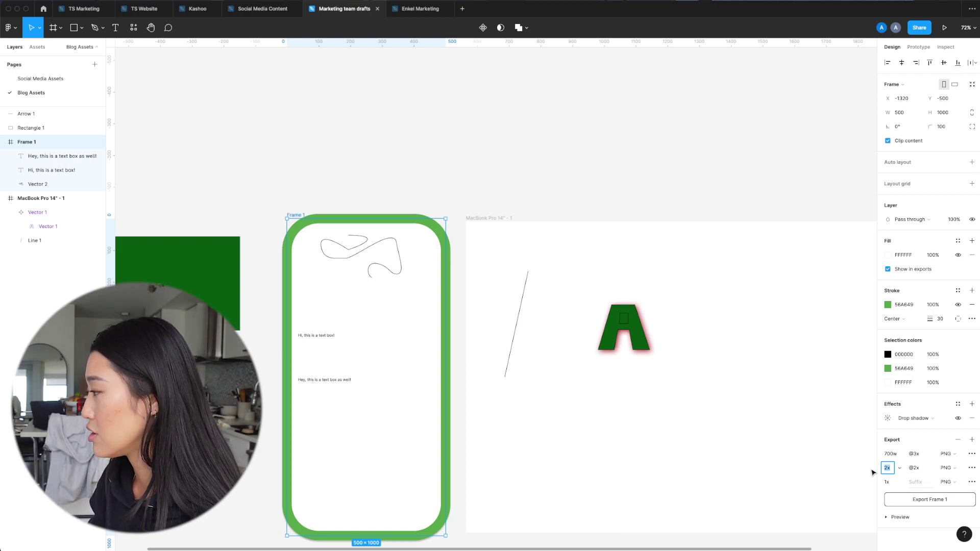
{"action": "type", "text": "700H"}
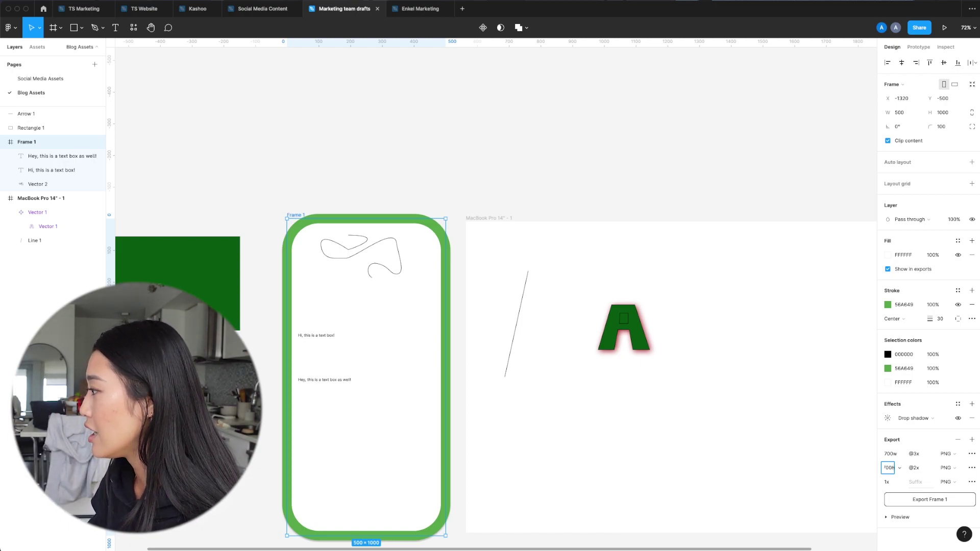
{"action": "key", "text": "Return"}
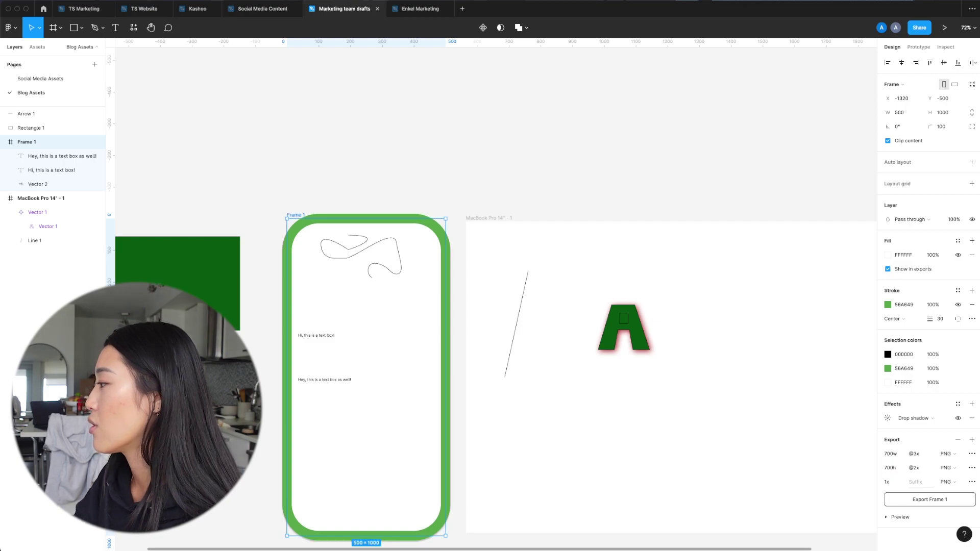
Set the export suffixes to 700w for the 700w setting and 700h for the 700h setting.
{"action": "left_click", "coordinate": [913, 454]}
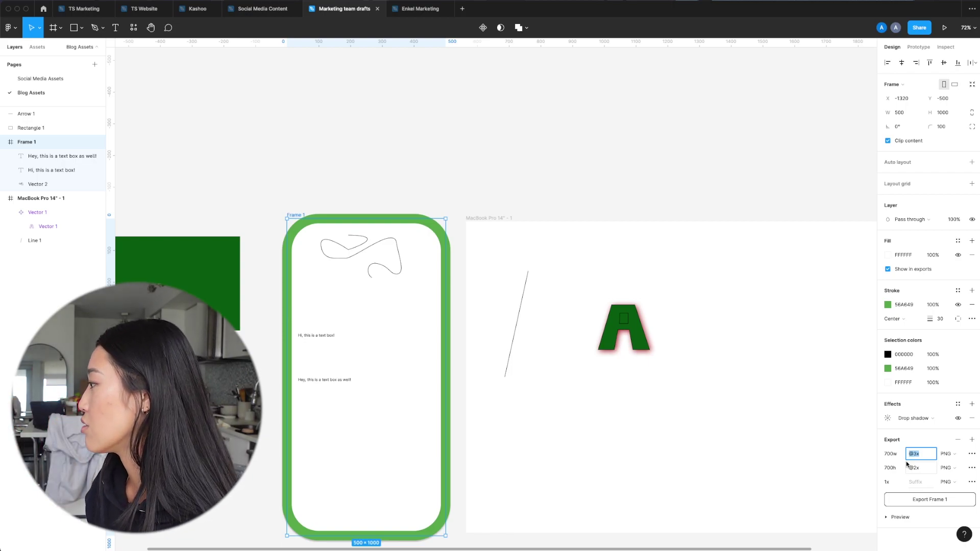
{"action": "type", "text": "700w"}
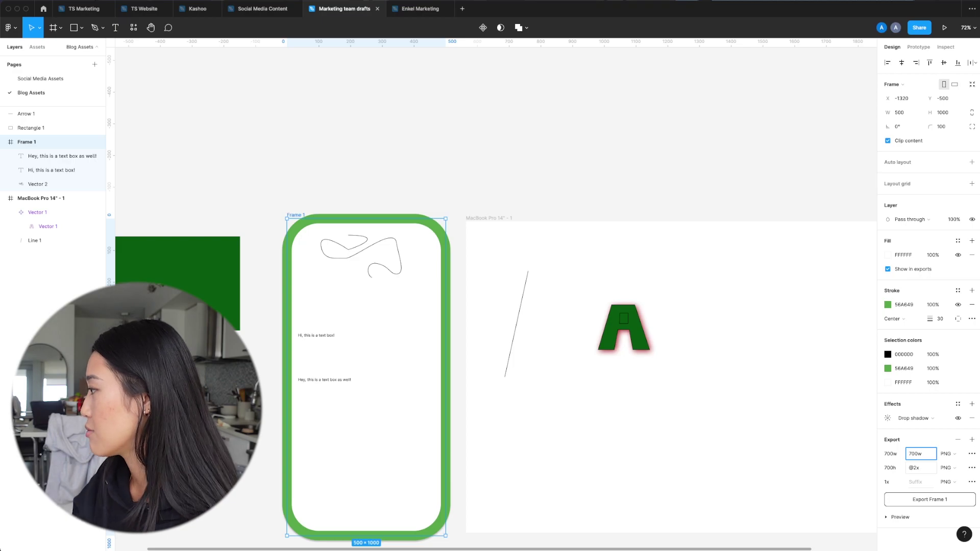
{"action": "left_click", "coordinate": [929, 468]}
{"action": "type", "text": "700h"}
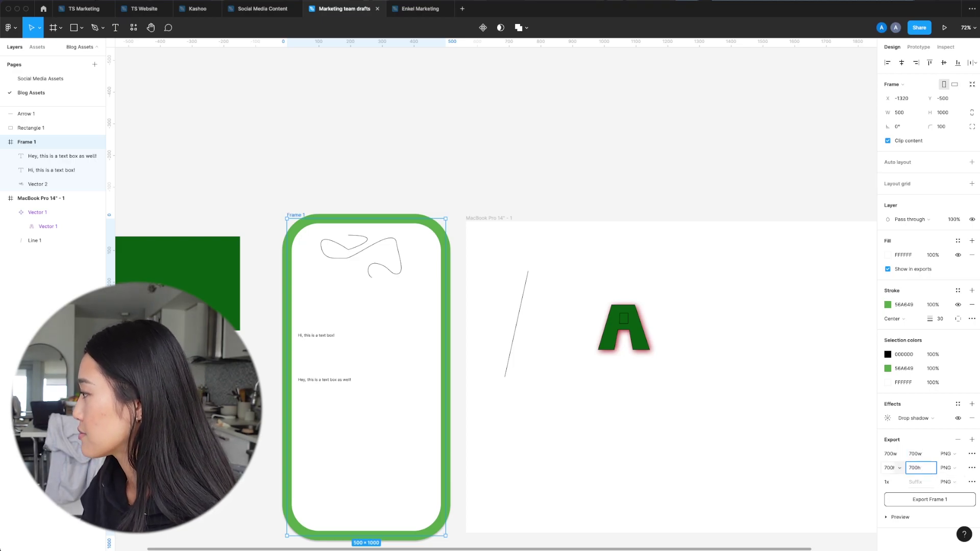
{"action": "key", "text": "Return"}
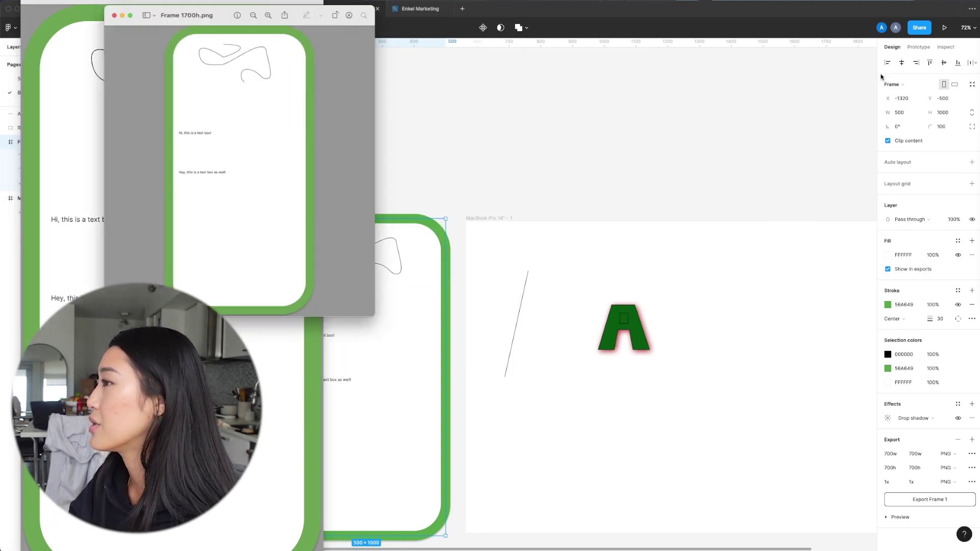
Move the preview of Frame 1700h.png beside the larger exported image to compare them.
{"action": "left_click_drag", "start_coordinate": [101, 2], "coordinate": [424, 0]}
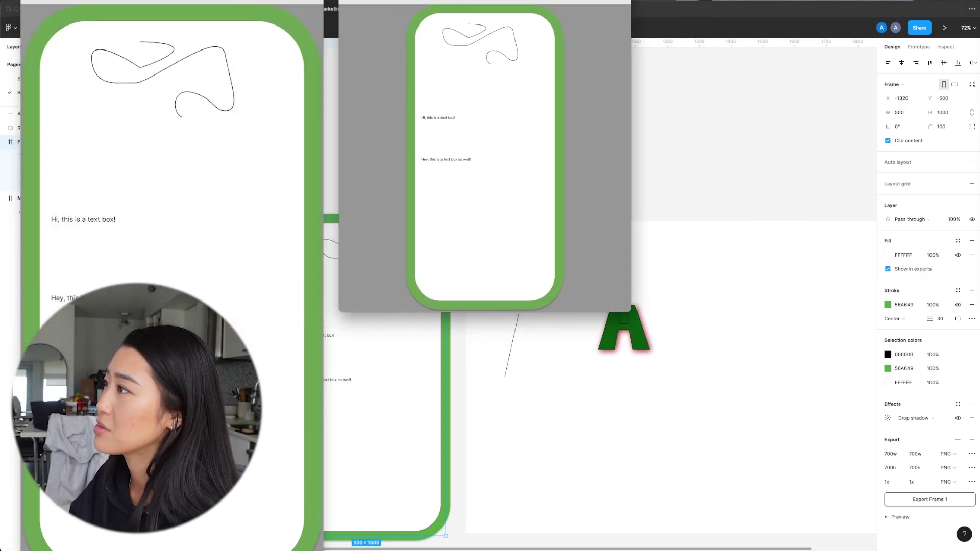